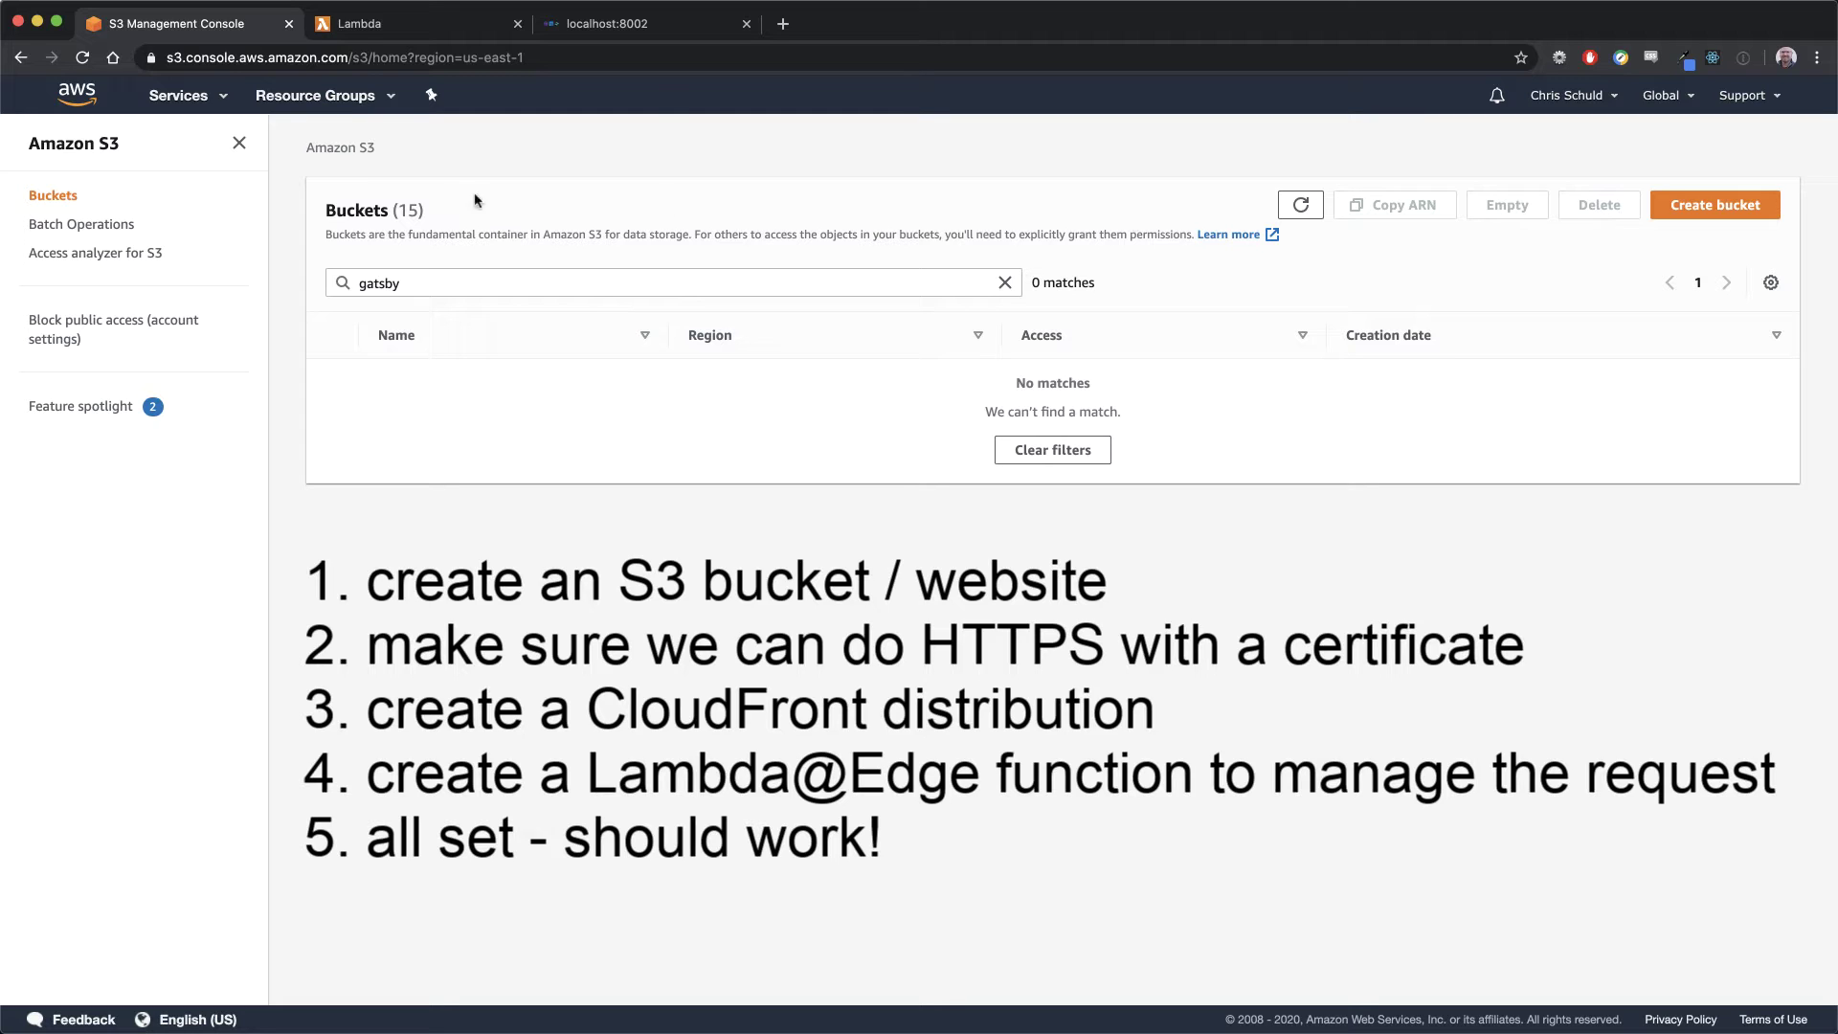
Create an S3 bucket named gatsby-example.chrisschuld.com with Block all public access turned off and the public-access warning acknowledged
click(1735, 209)
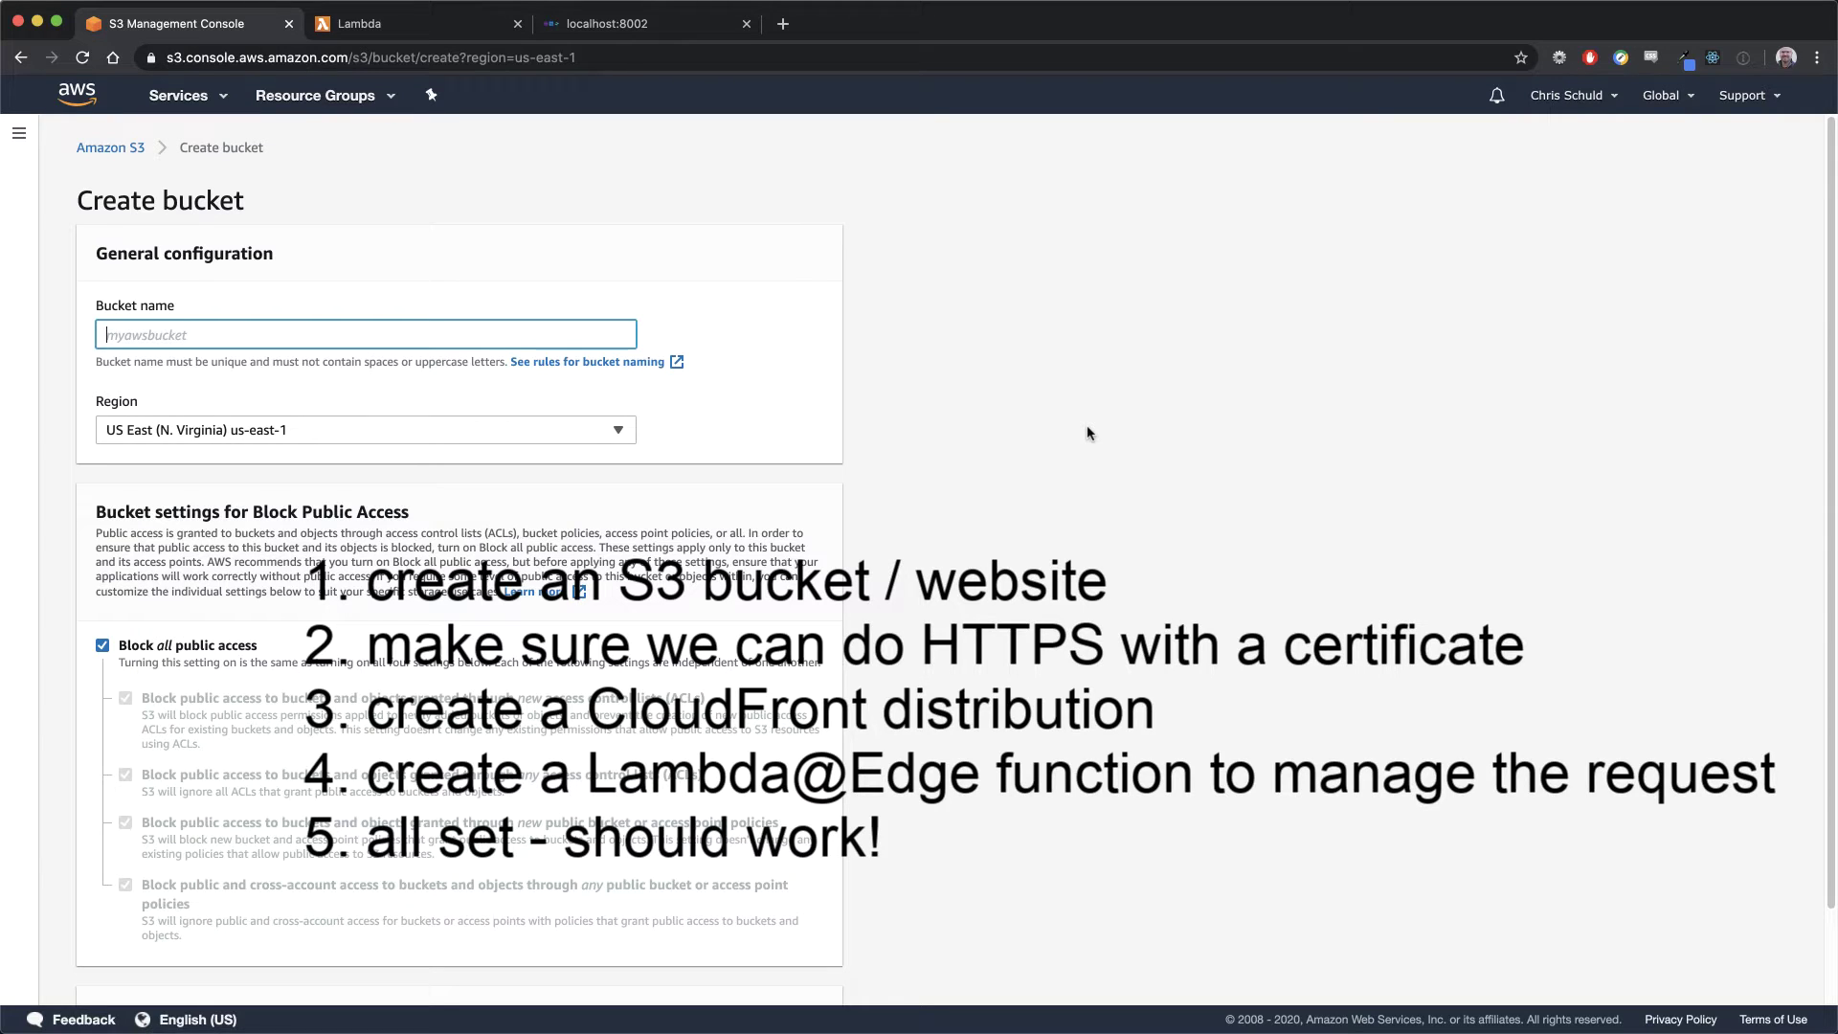
text(gatsby-example.chrisschuld.com)
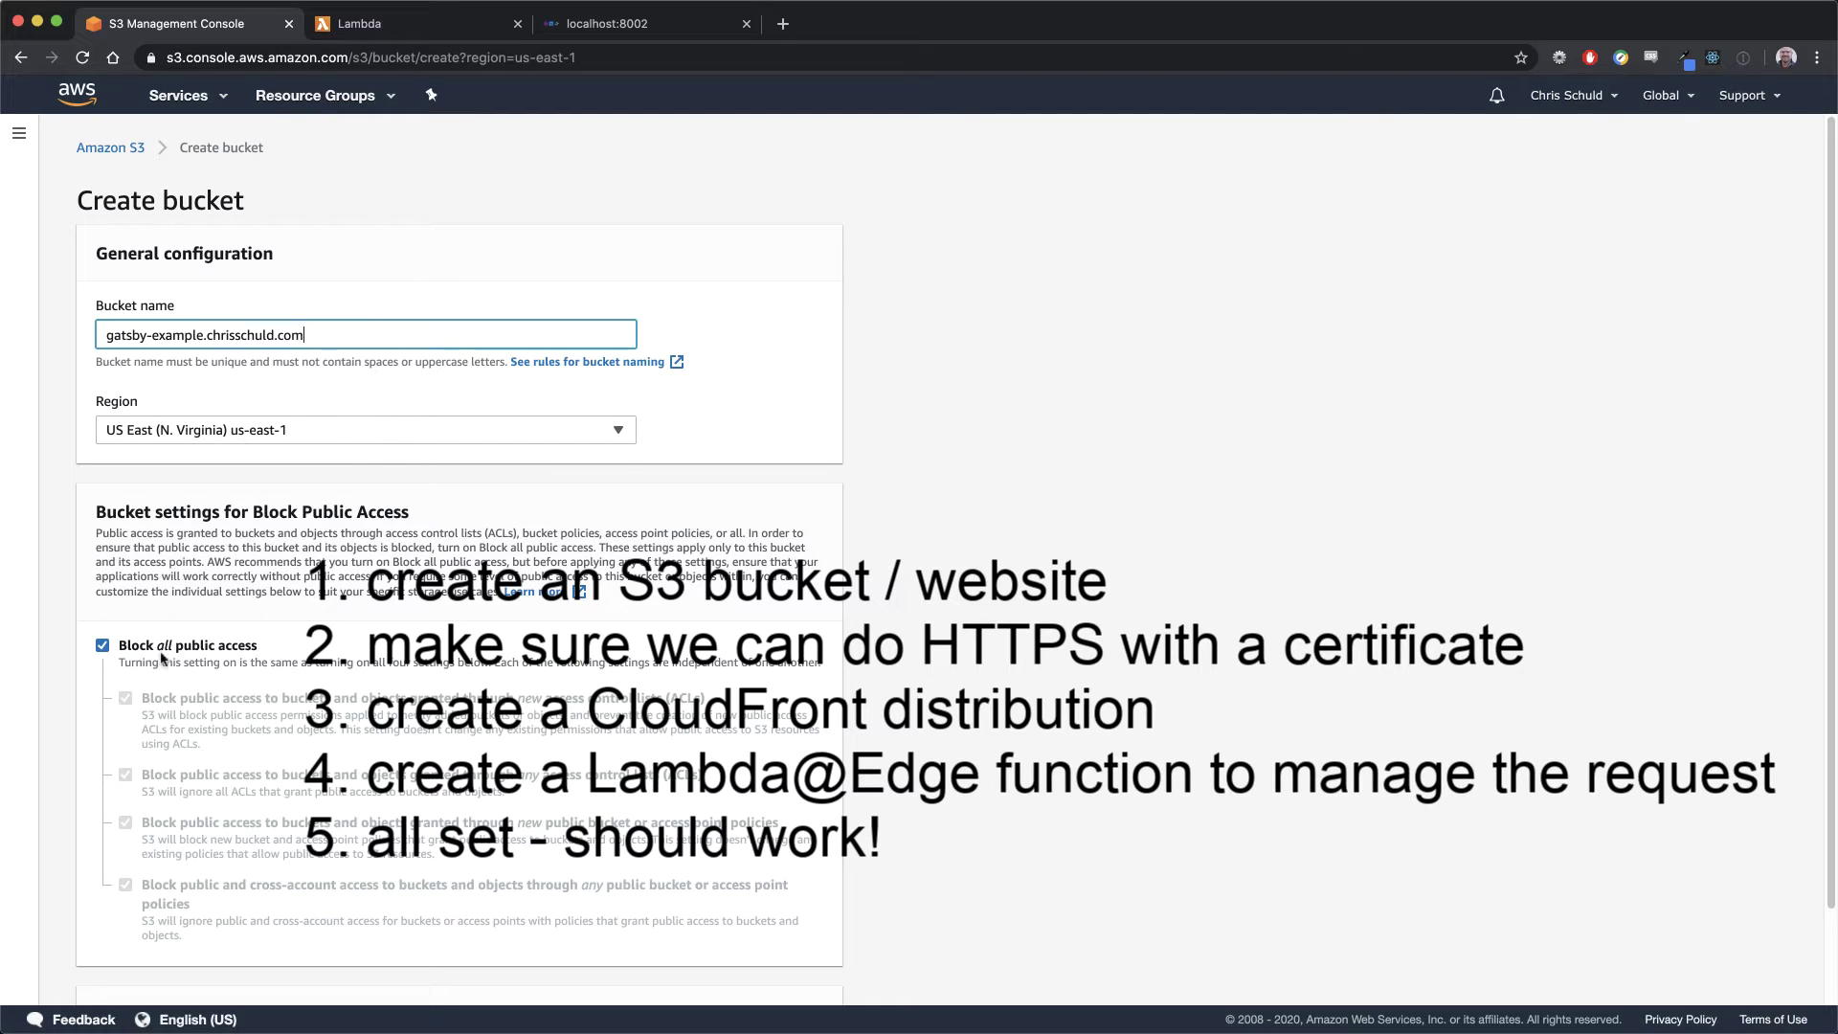
click(113, 646)
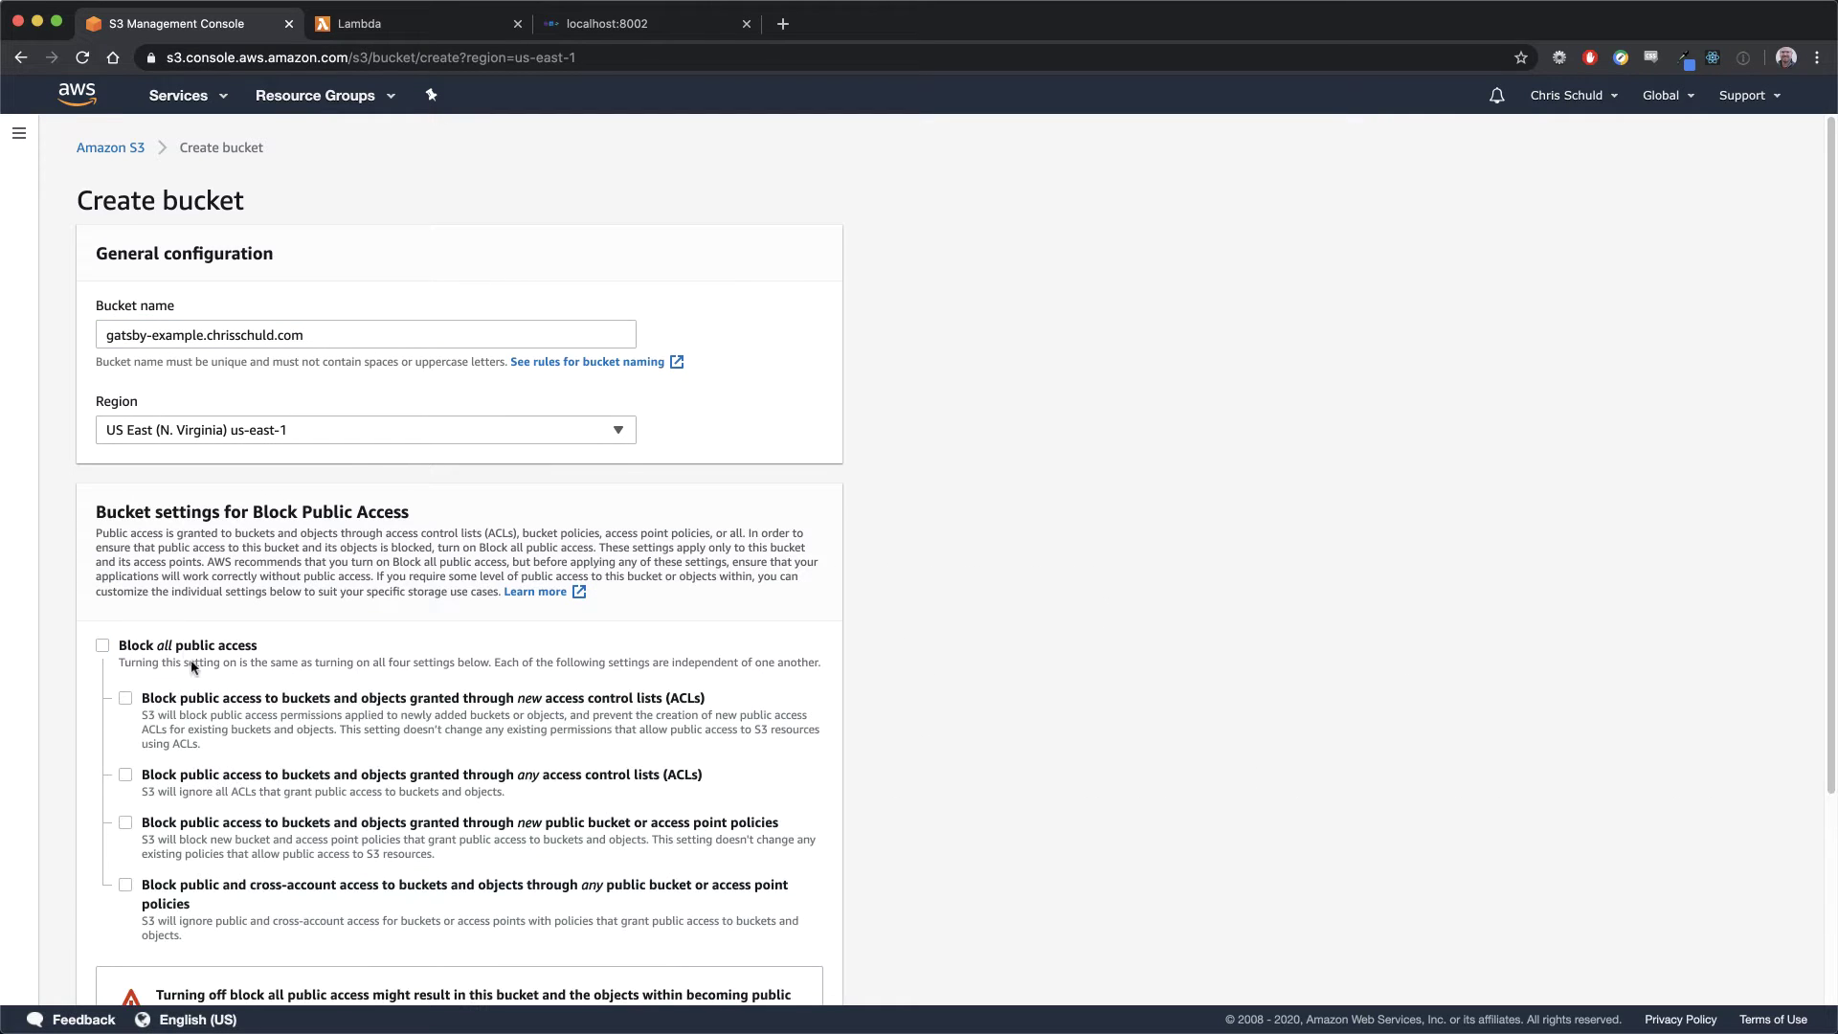
scroll(385, 720, down, 3)
click(217, 804)
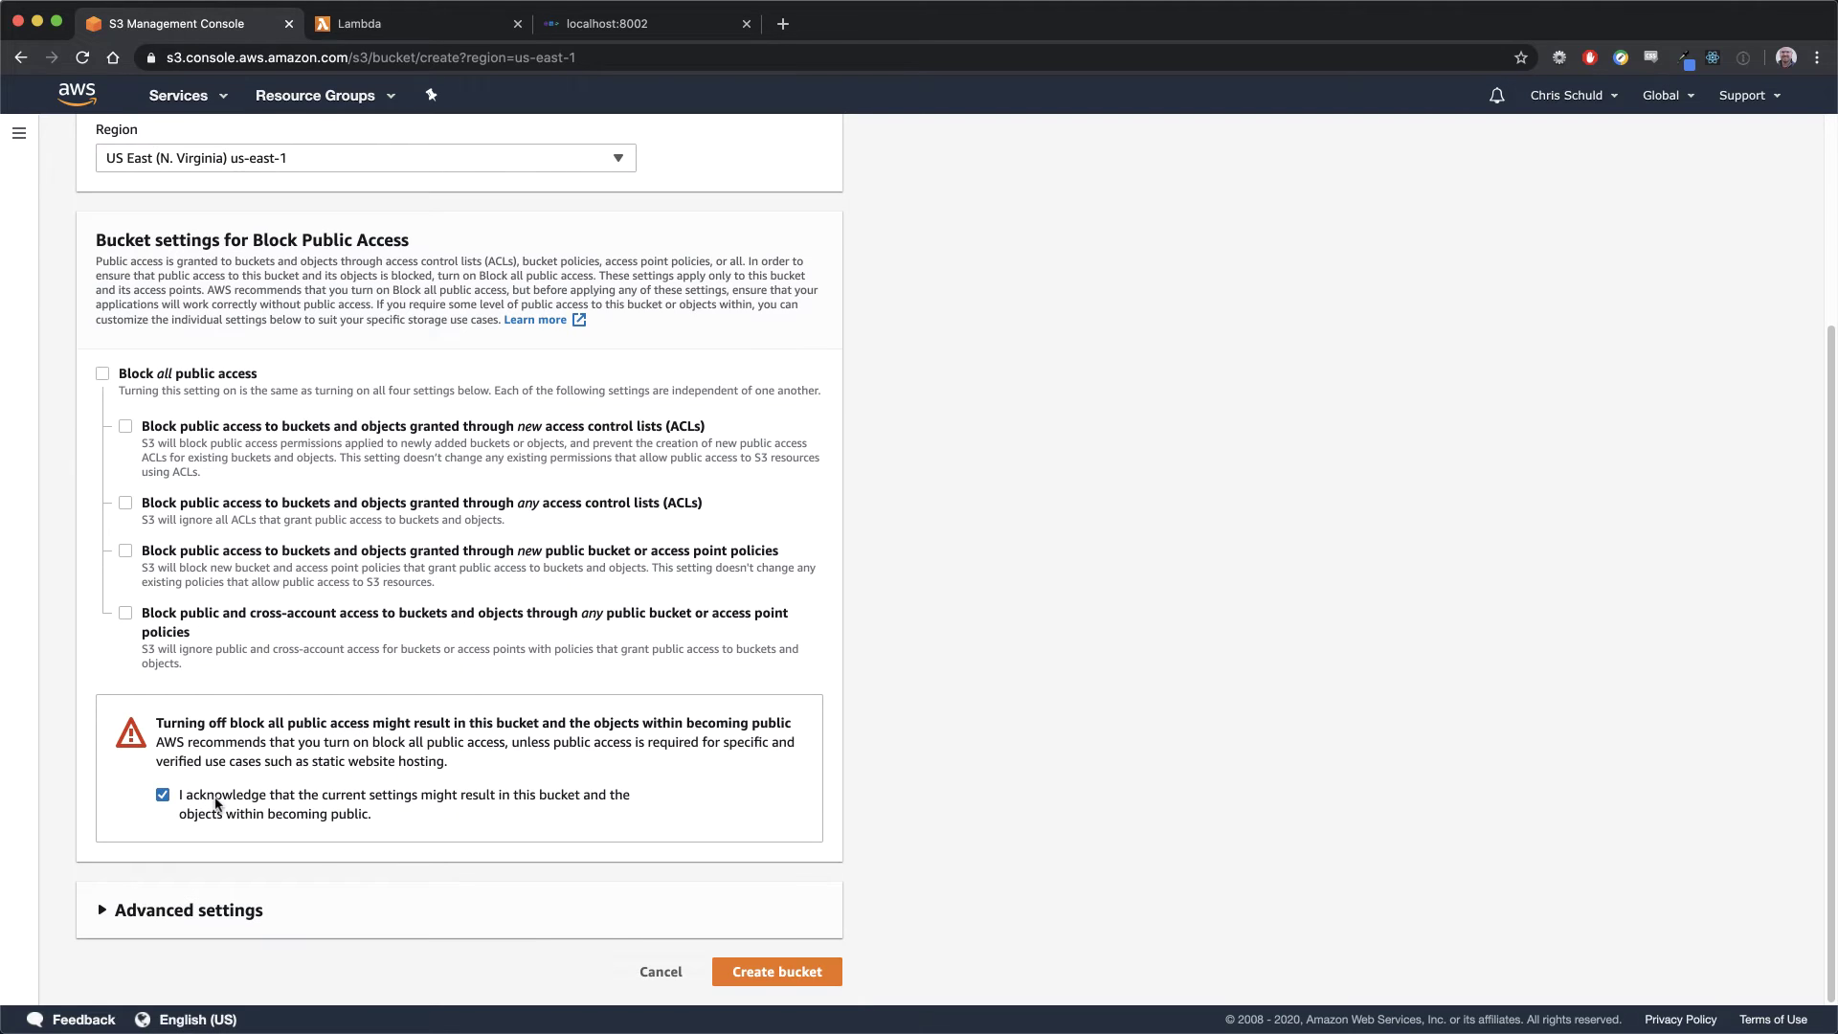
click(774, 970)
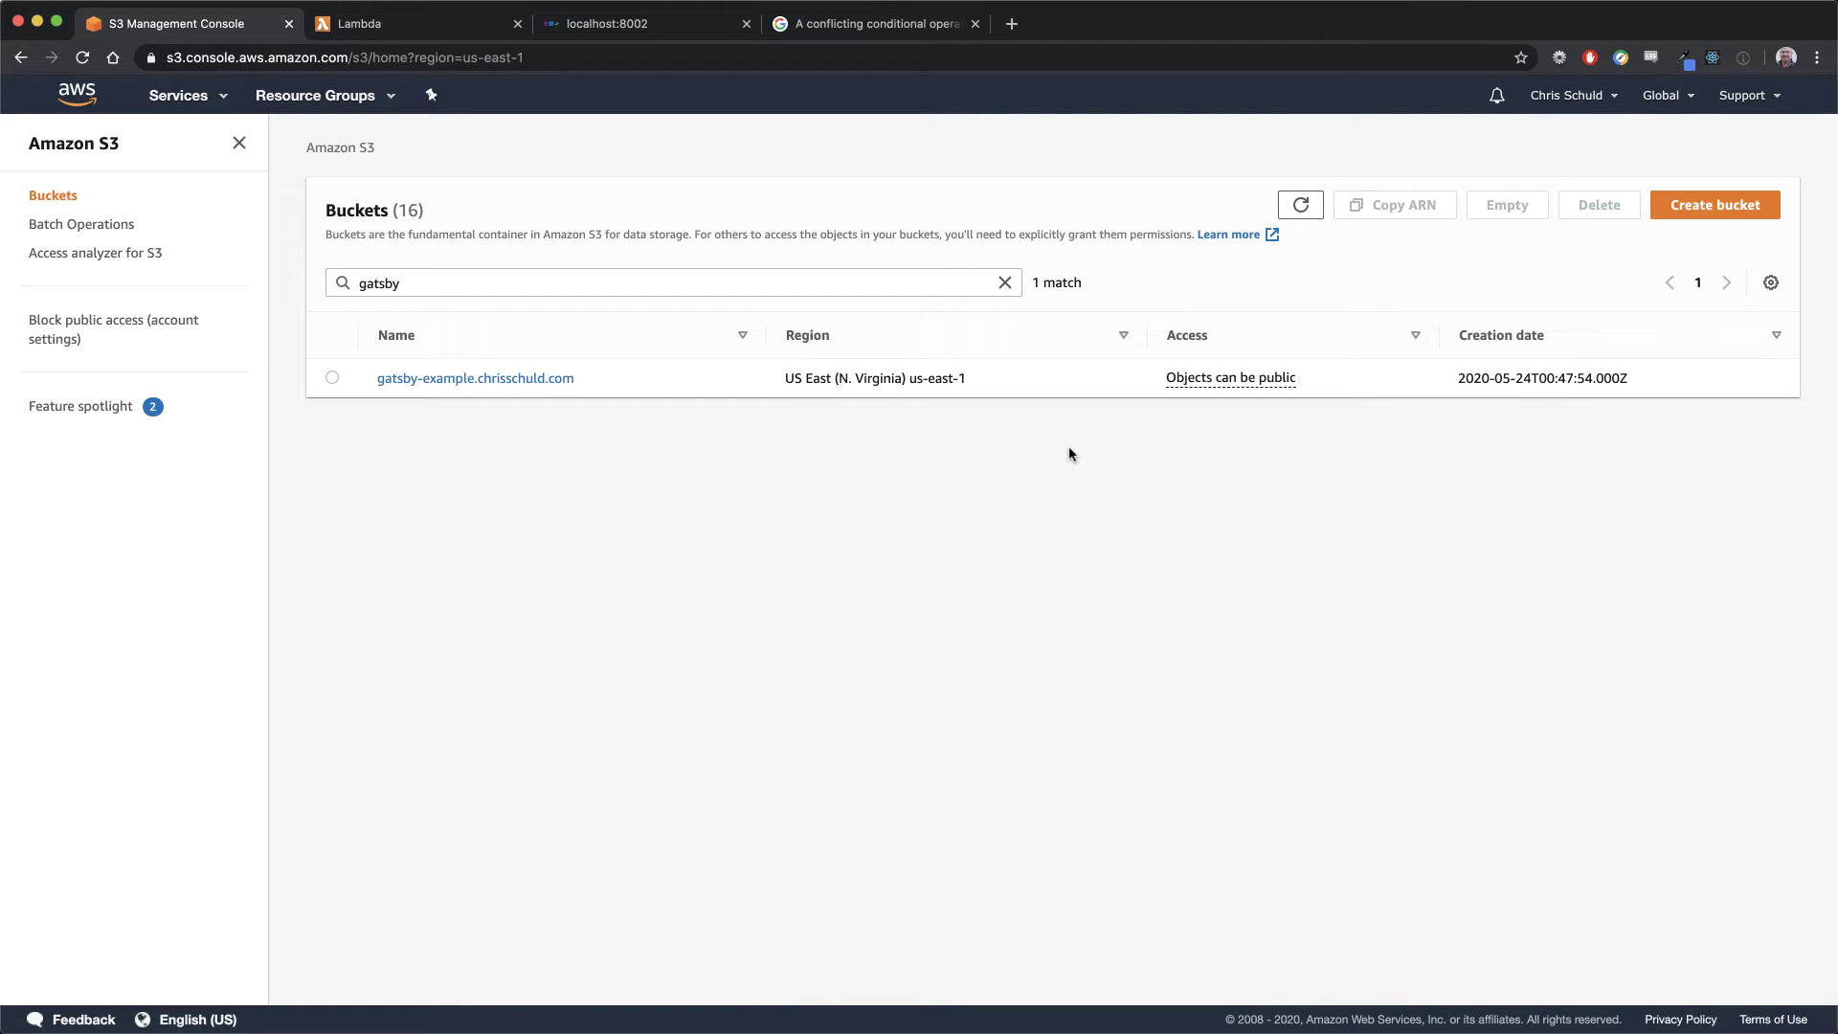
Enable static website hosting on the gatsby-example bucket with index.html as both the index document and the error document
click(486, 383)
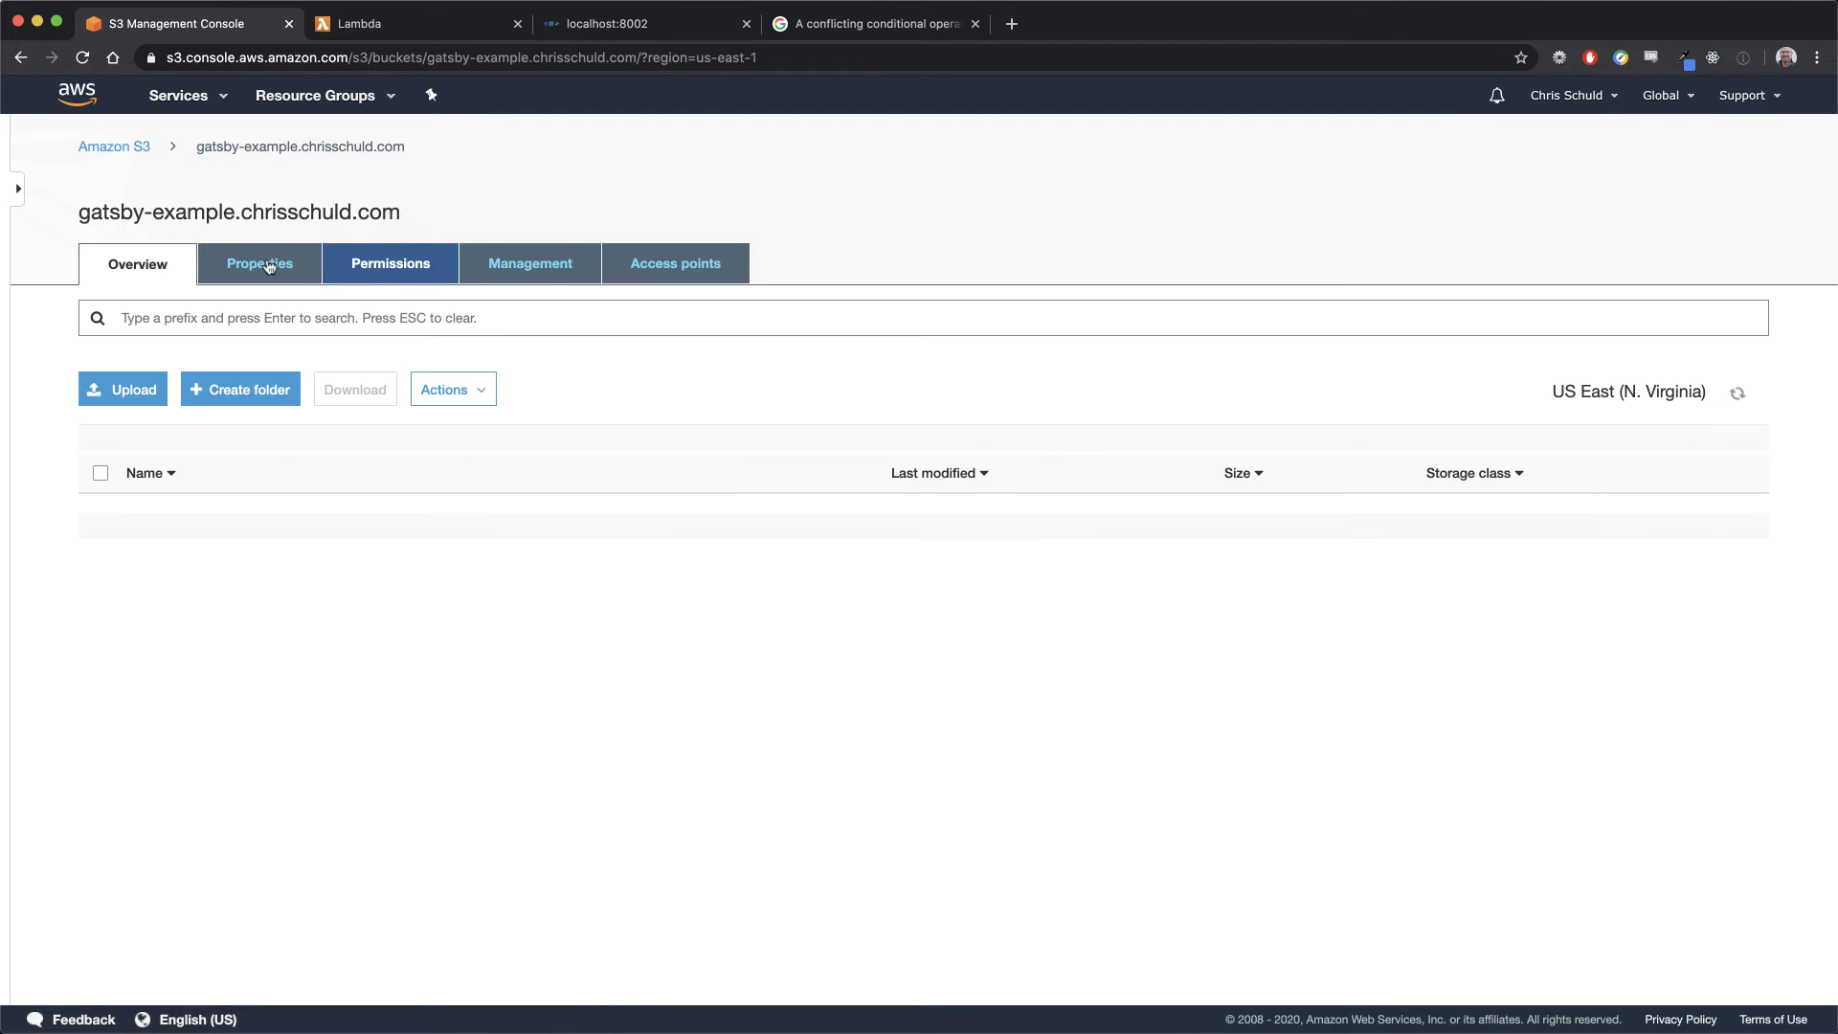
click(269, 265)
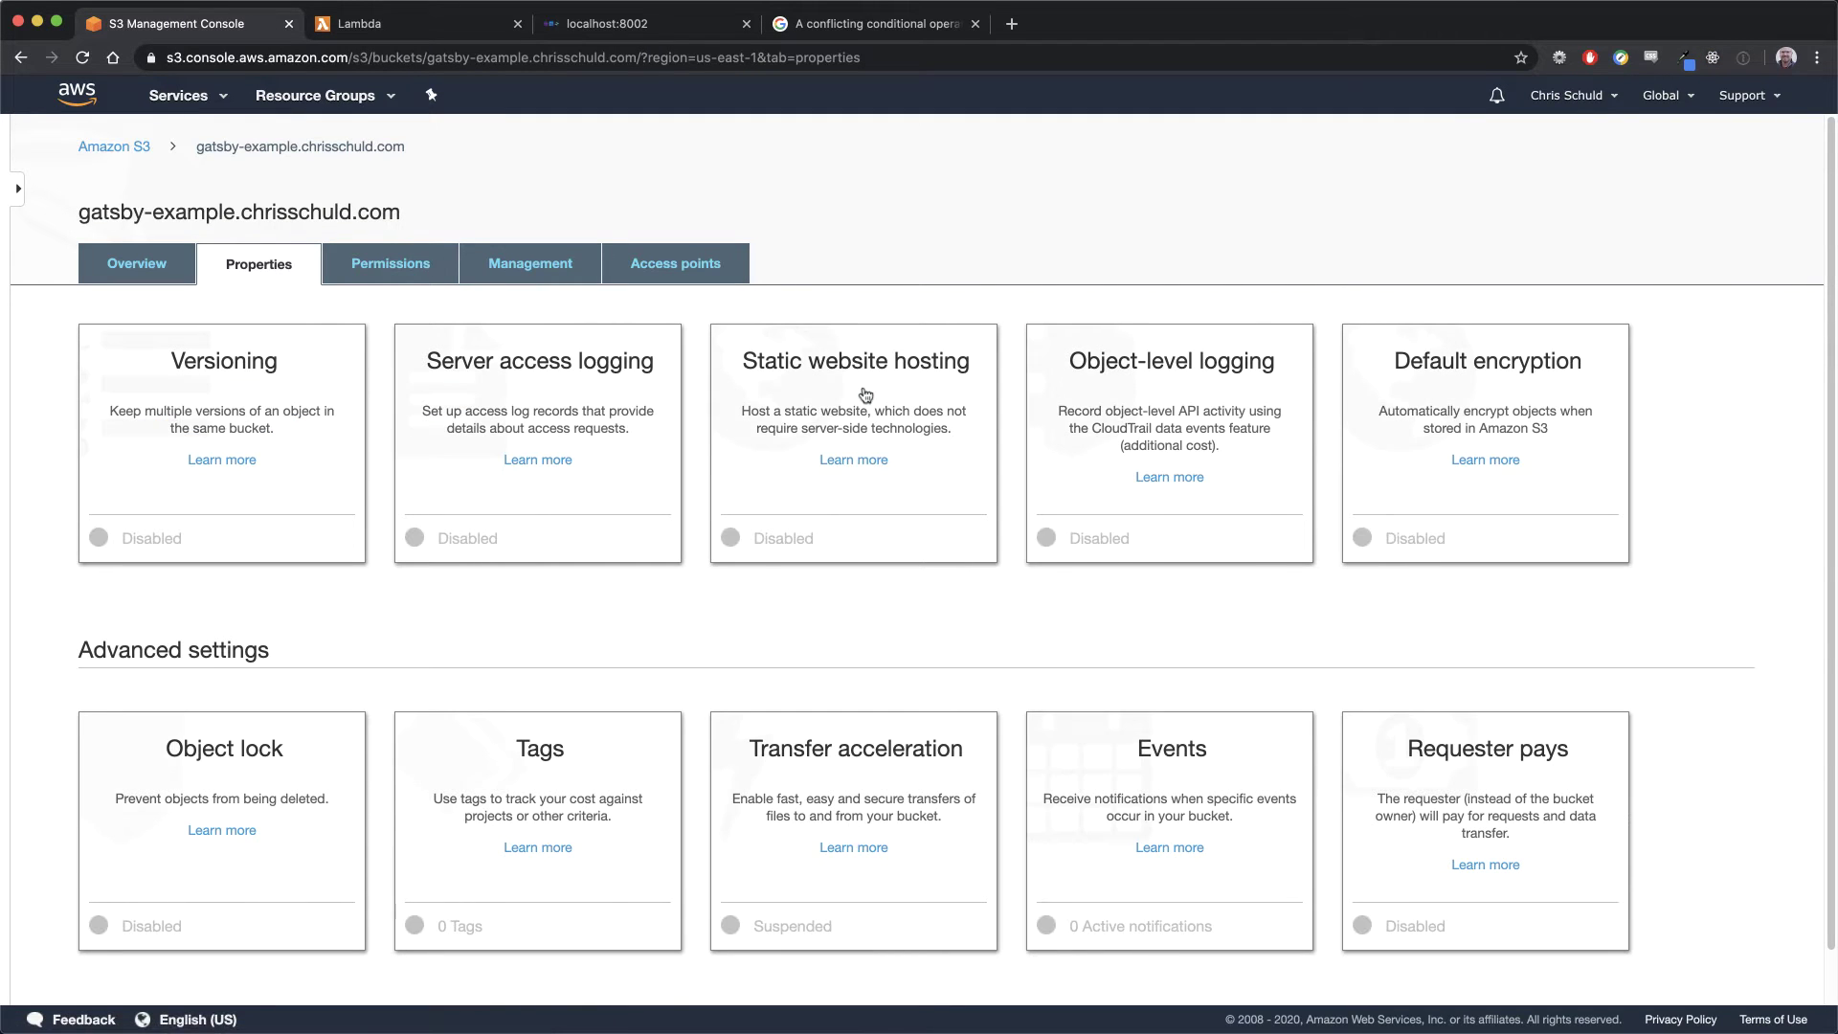
click(865, 394)
click(913, 478)
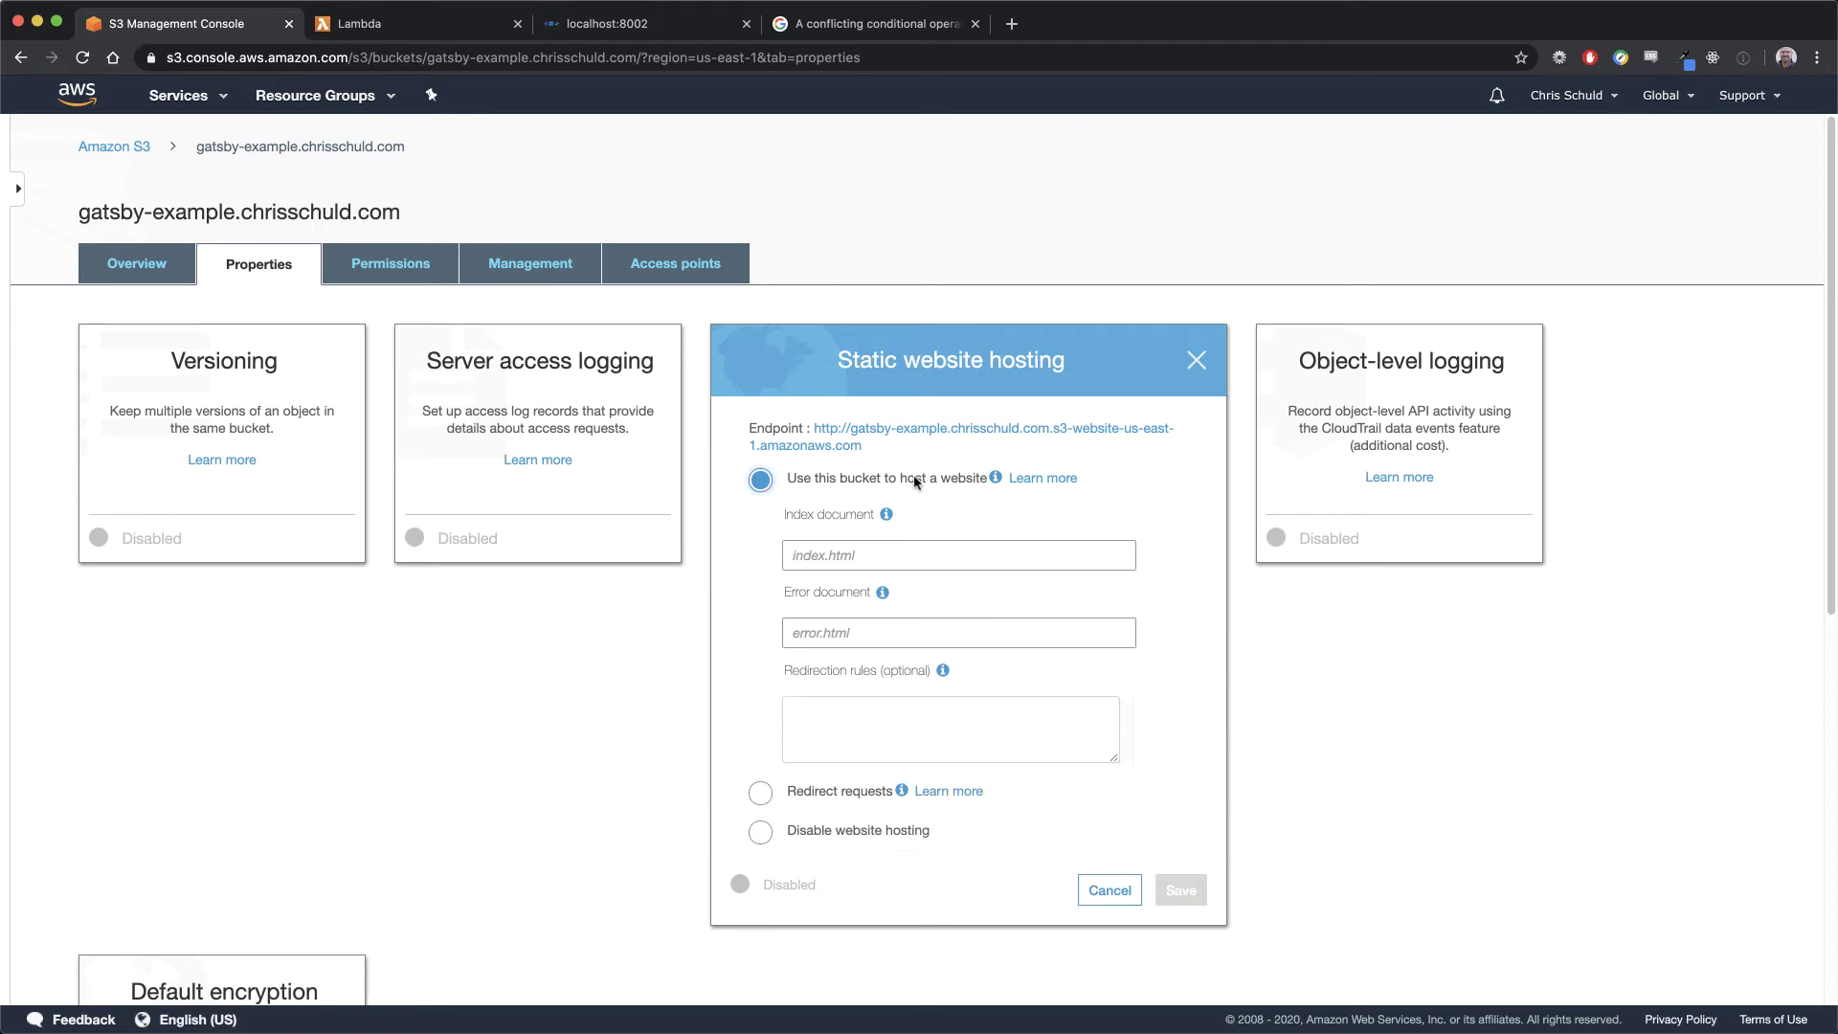
click(924, 554)
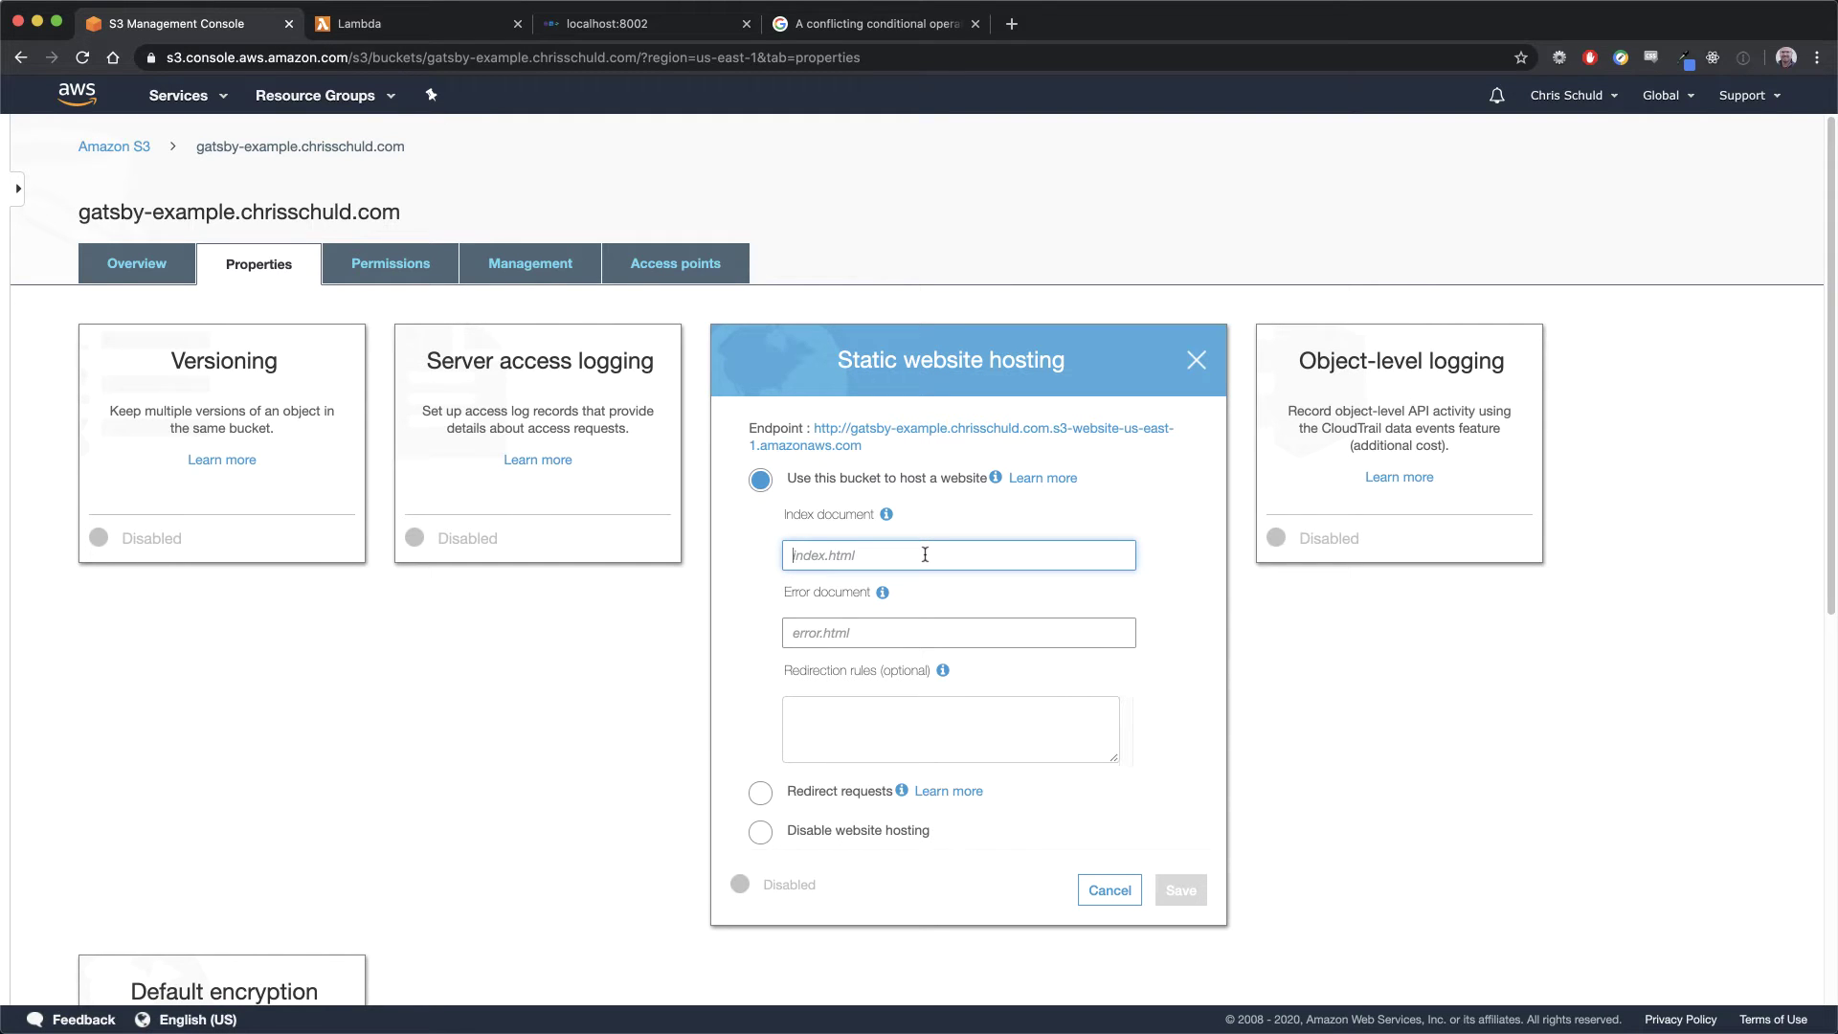
text(index.h)
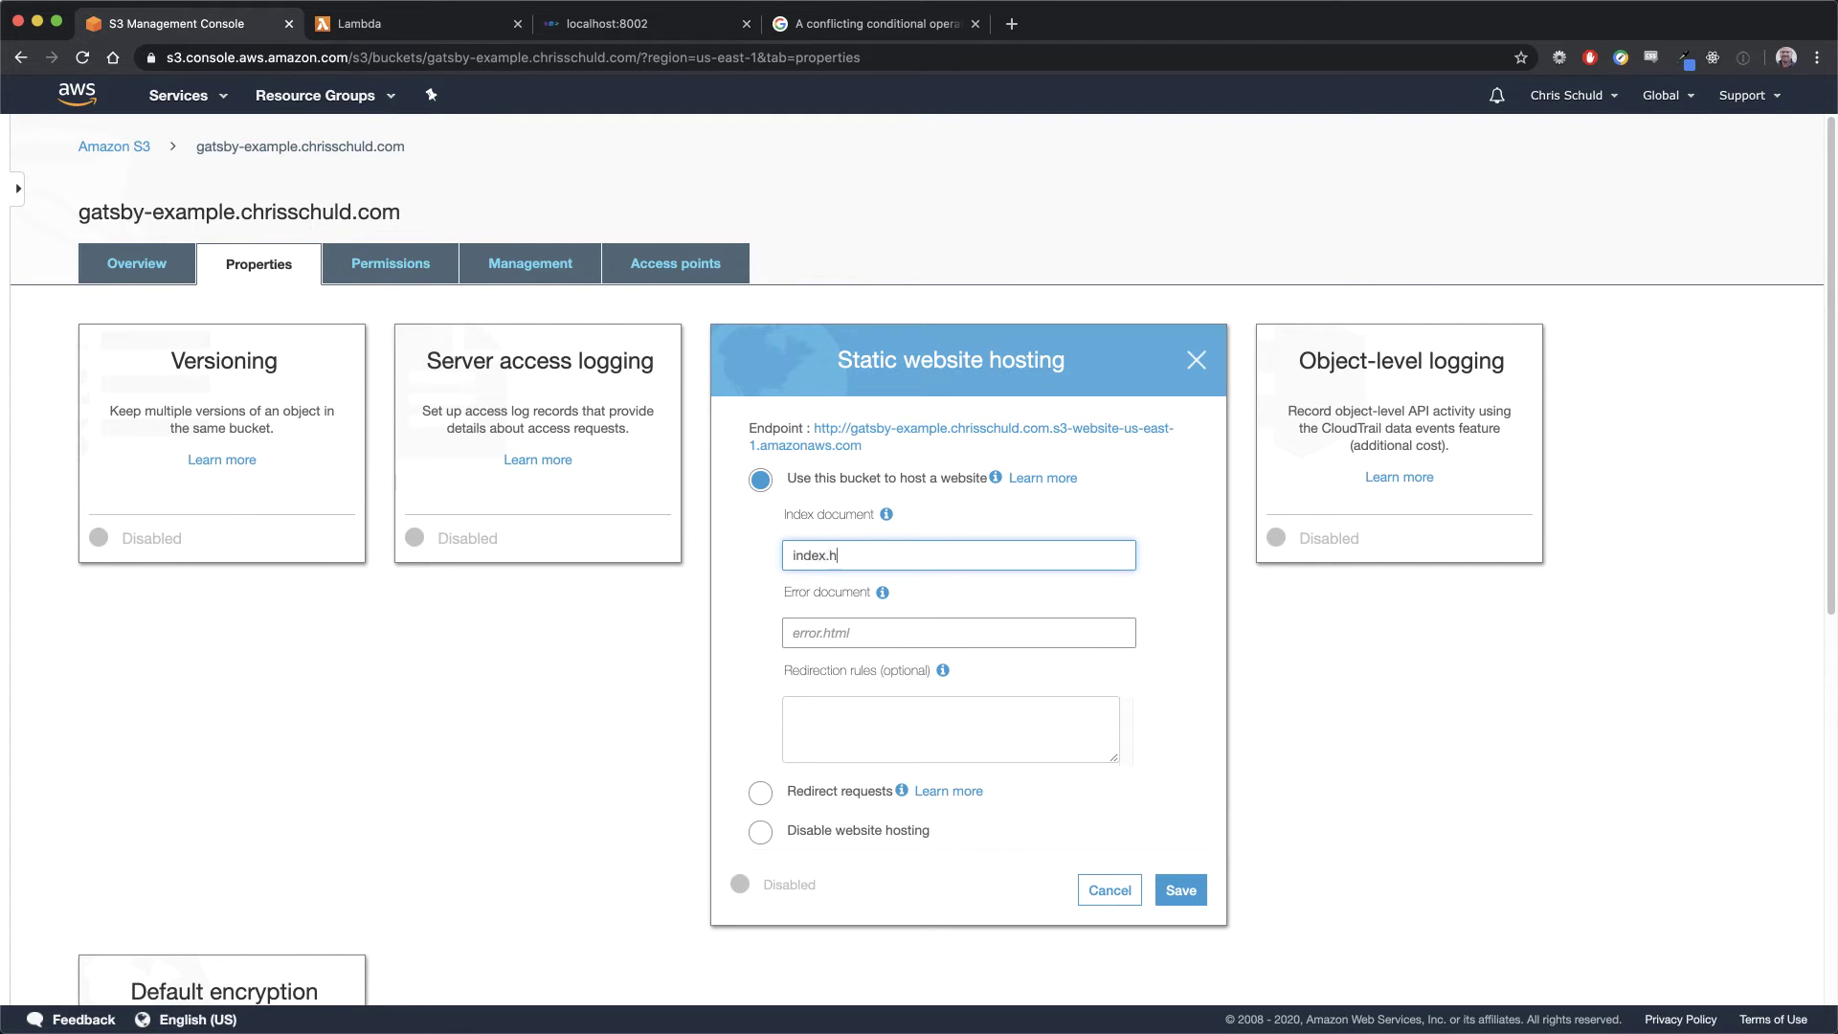
text(tml)
key(Tab)
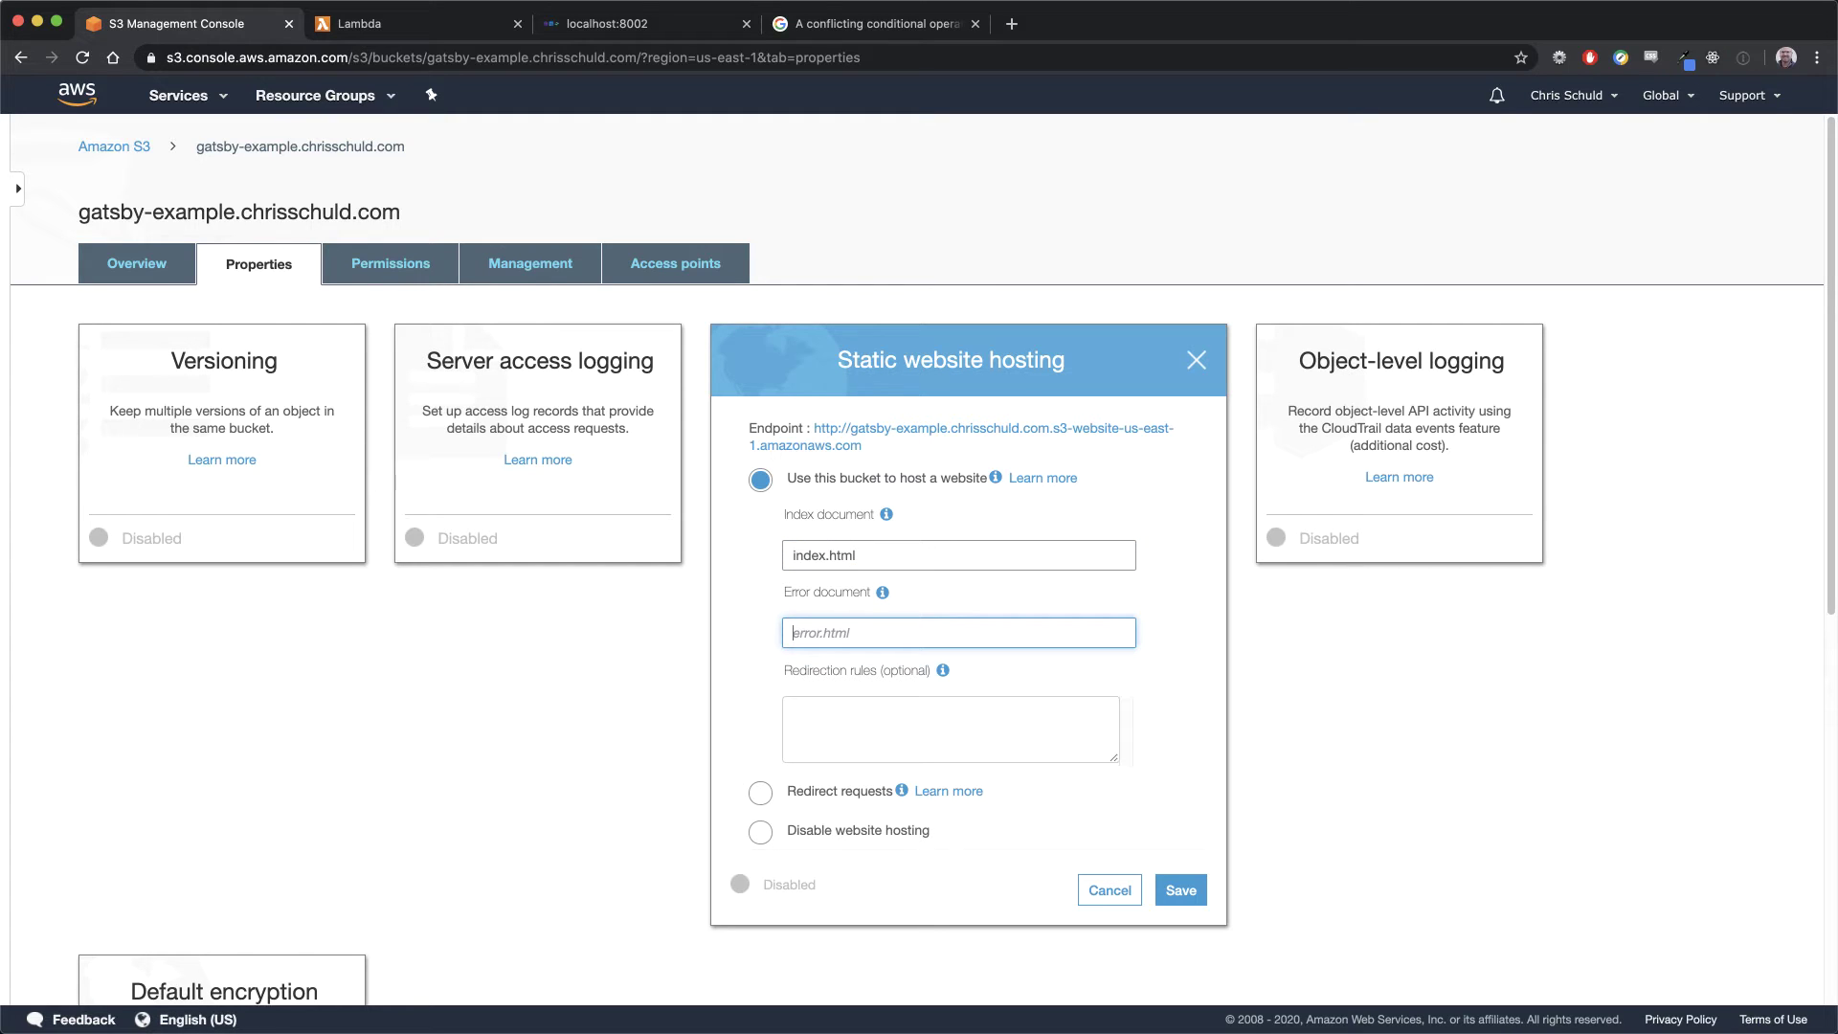
text(index.htmler)
click(1193, 900)
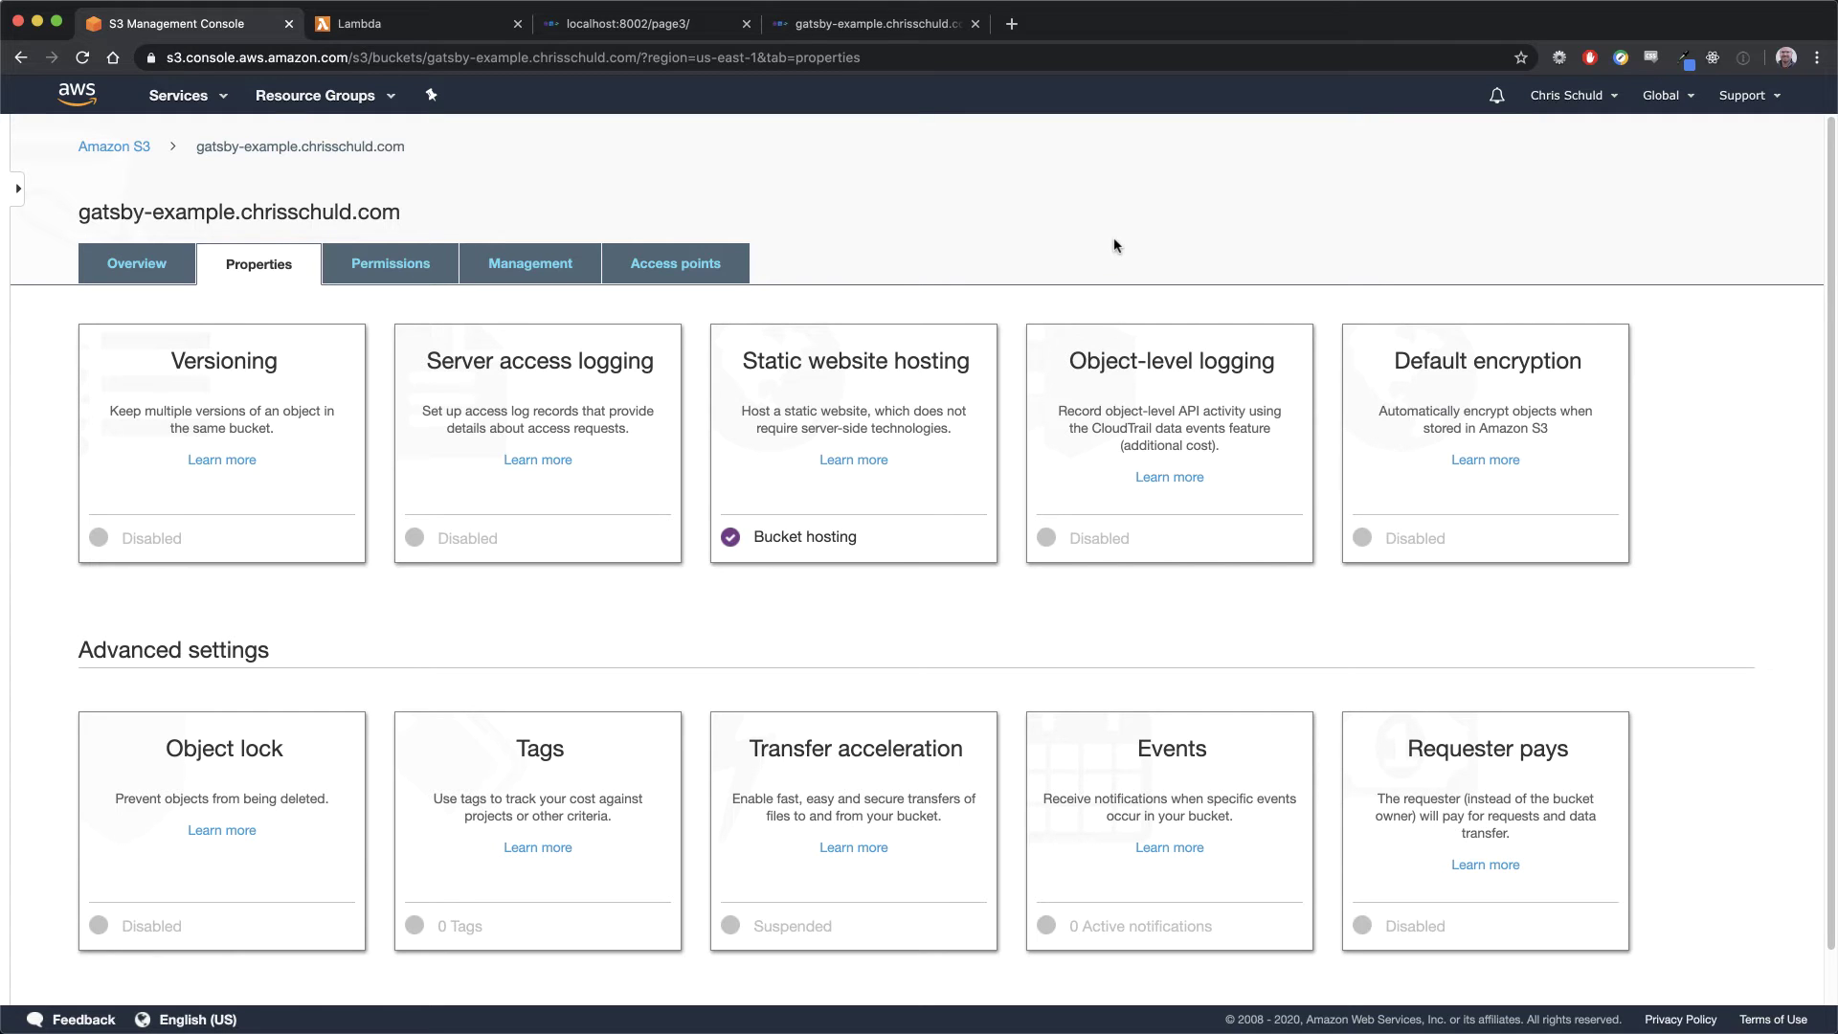
Switch to the terminal and build the Gatsby site for production with npm run build
key(super+Tab)
text(npm )
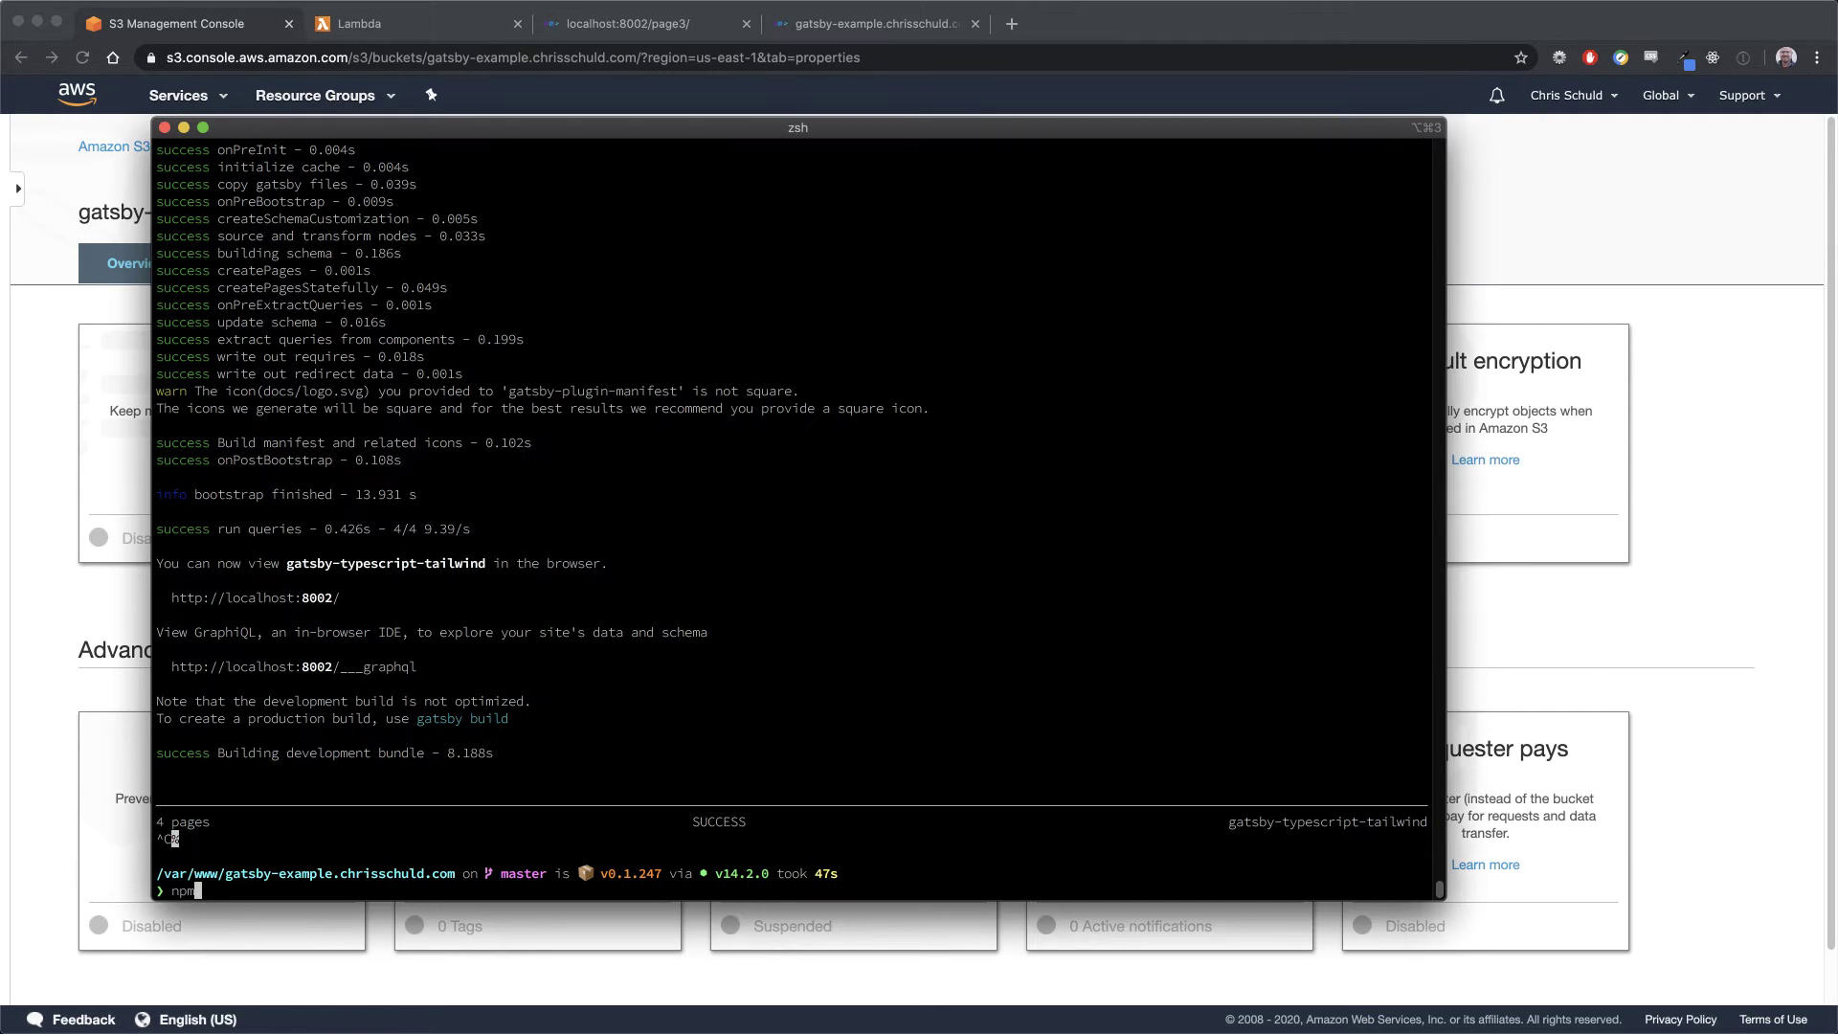
text(run build)
key(Return)
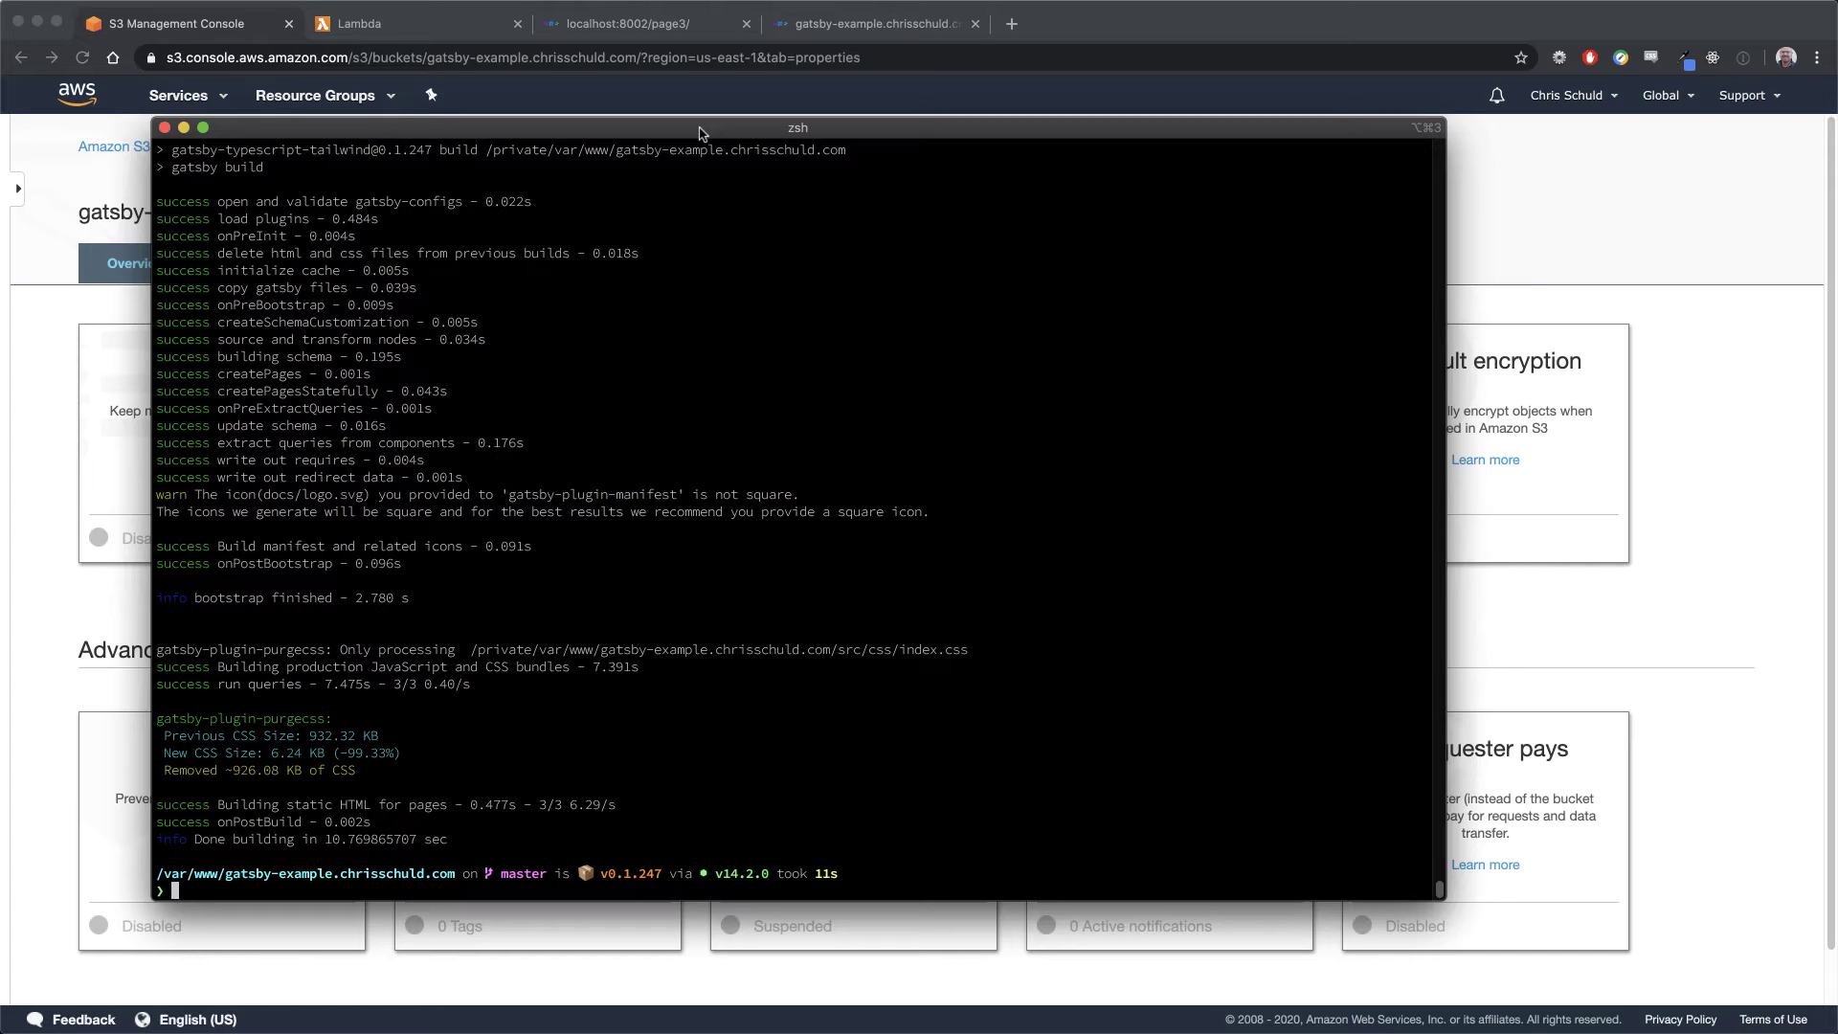
Sync ./public to s3://gatsby-example.chrisschuld.com/ with the aws s3 sync command, a public-read ACL and the account owner's AWS profile
text(aws s3 sync --acl public-read ./public/)
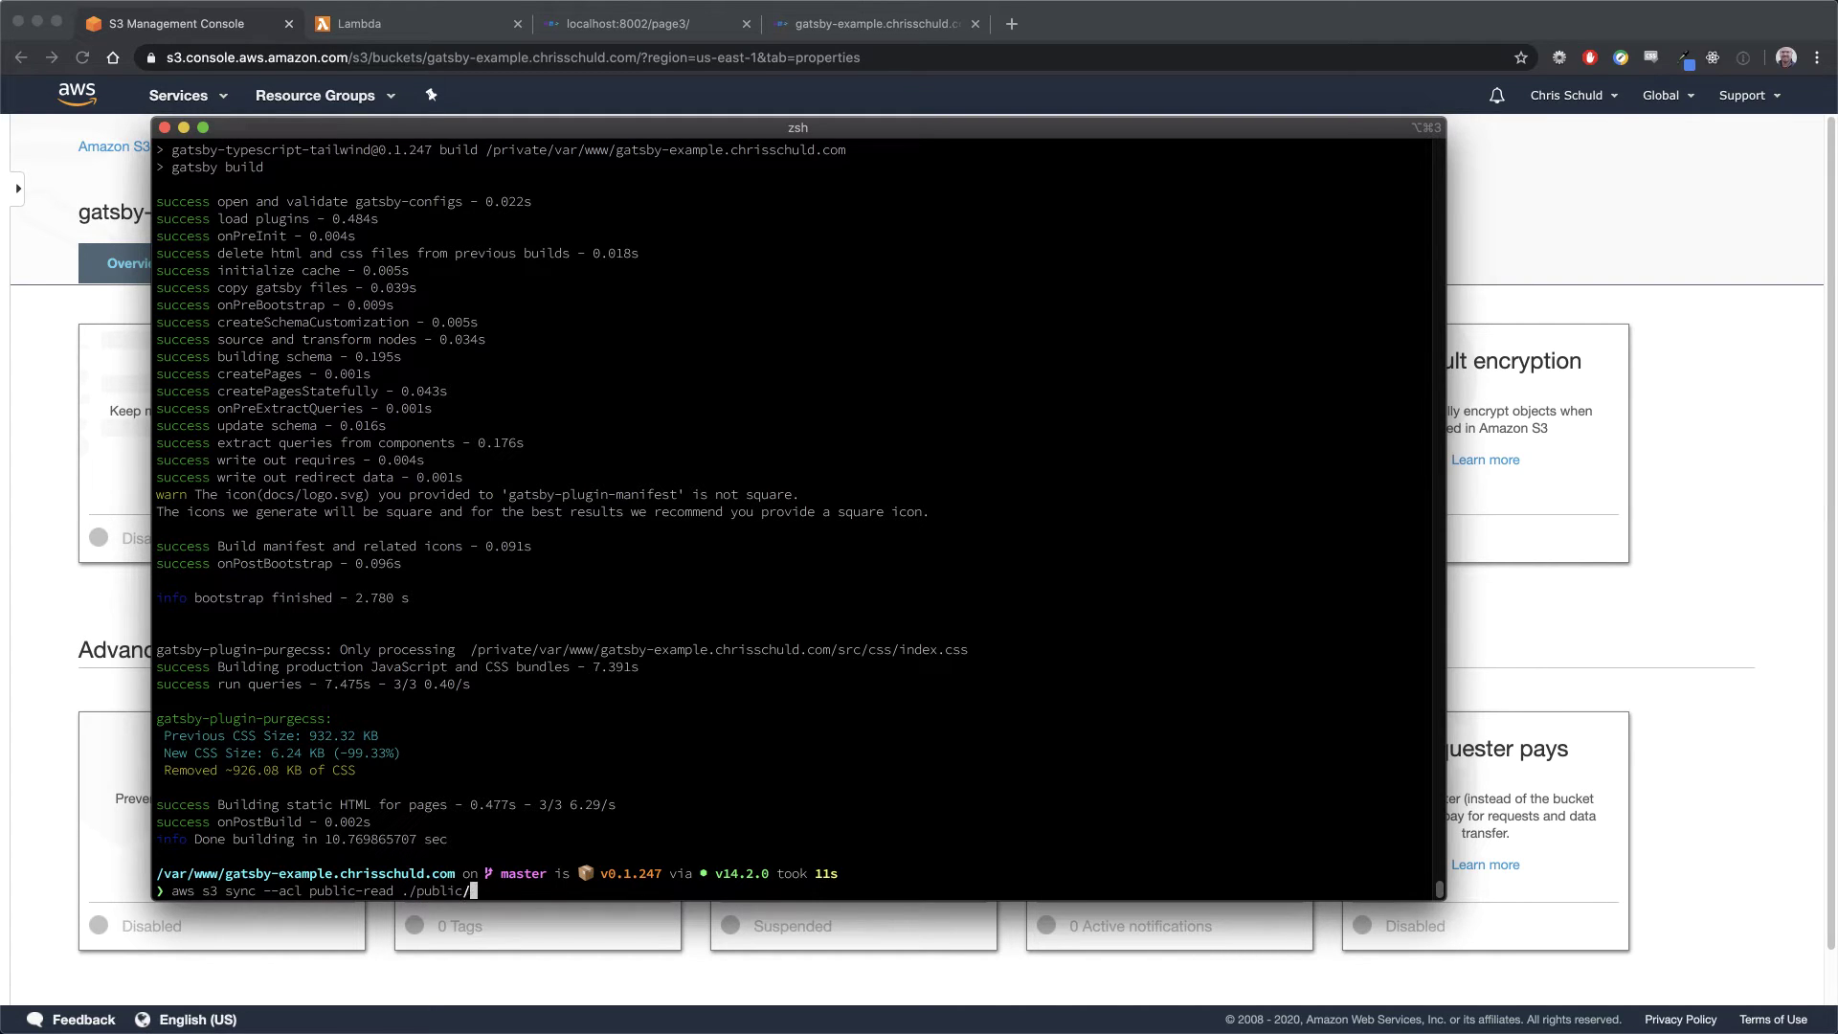
text(s3://gatsy)
text(y-example.chrisschuld.com/ --profile=)
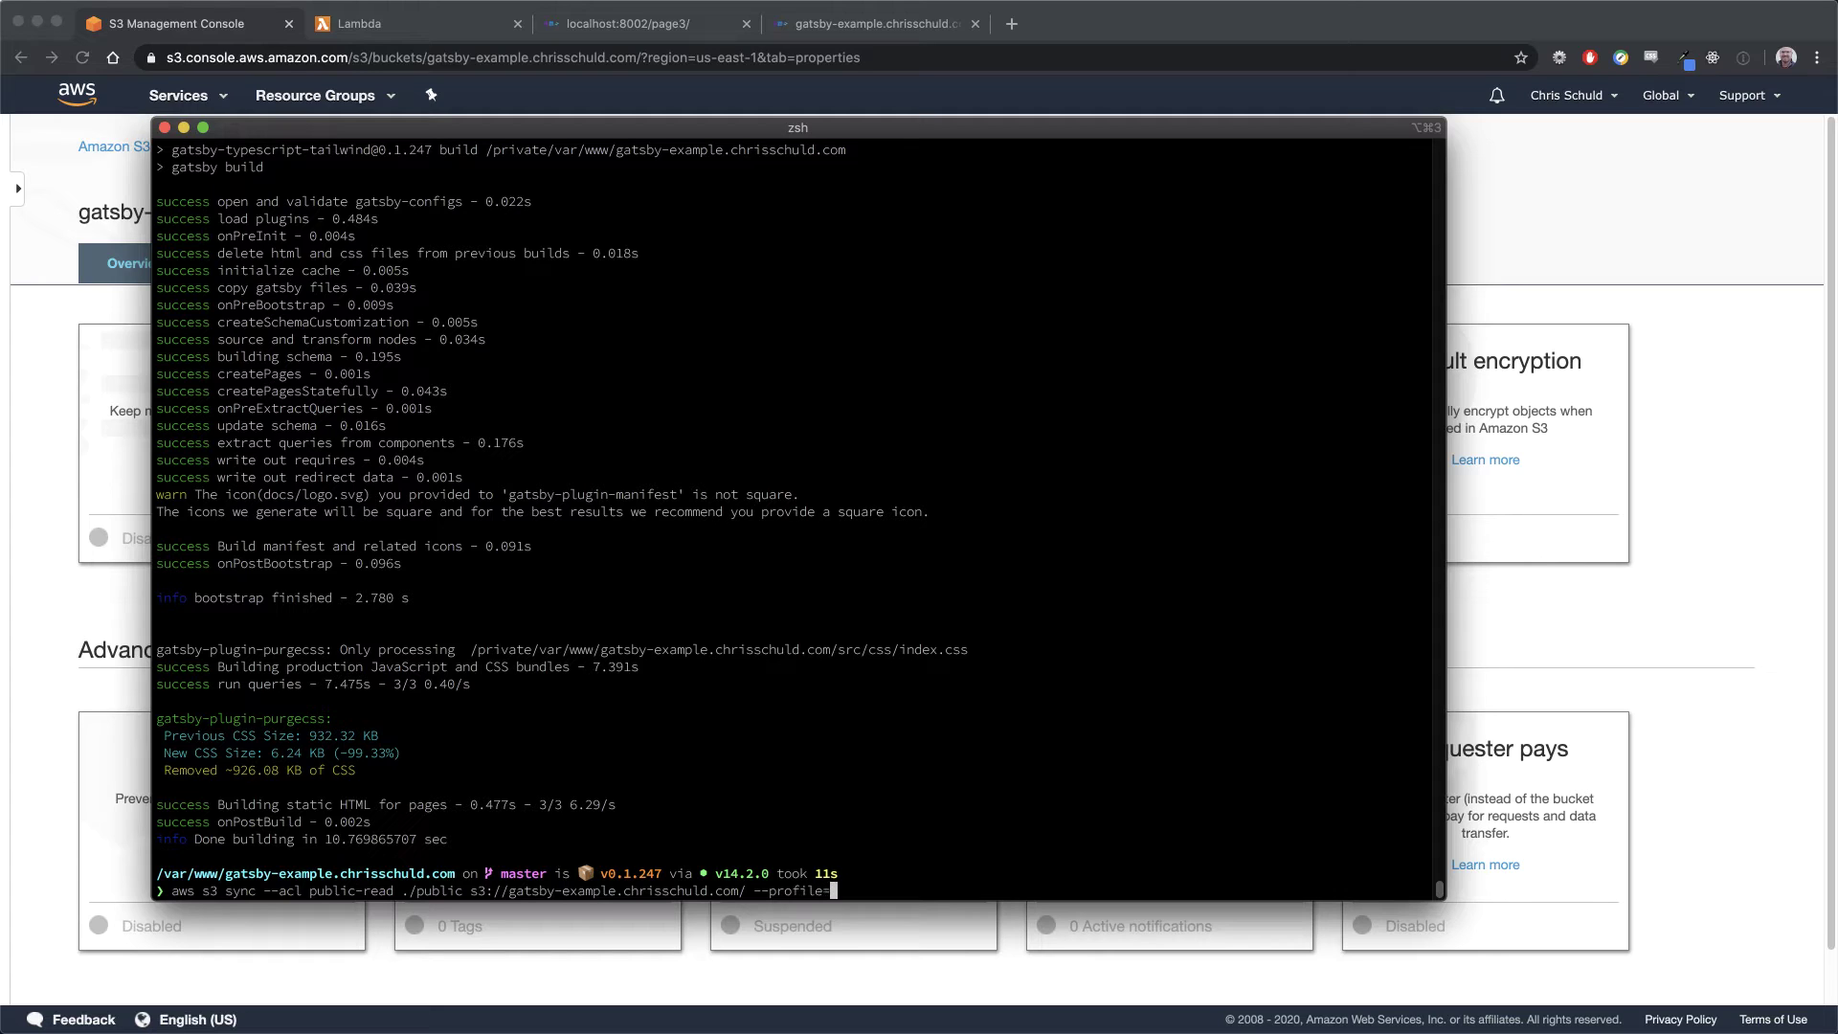
text(cbschuld)
key(Return)
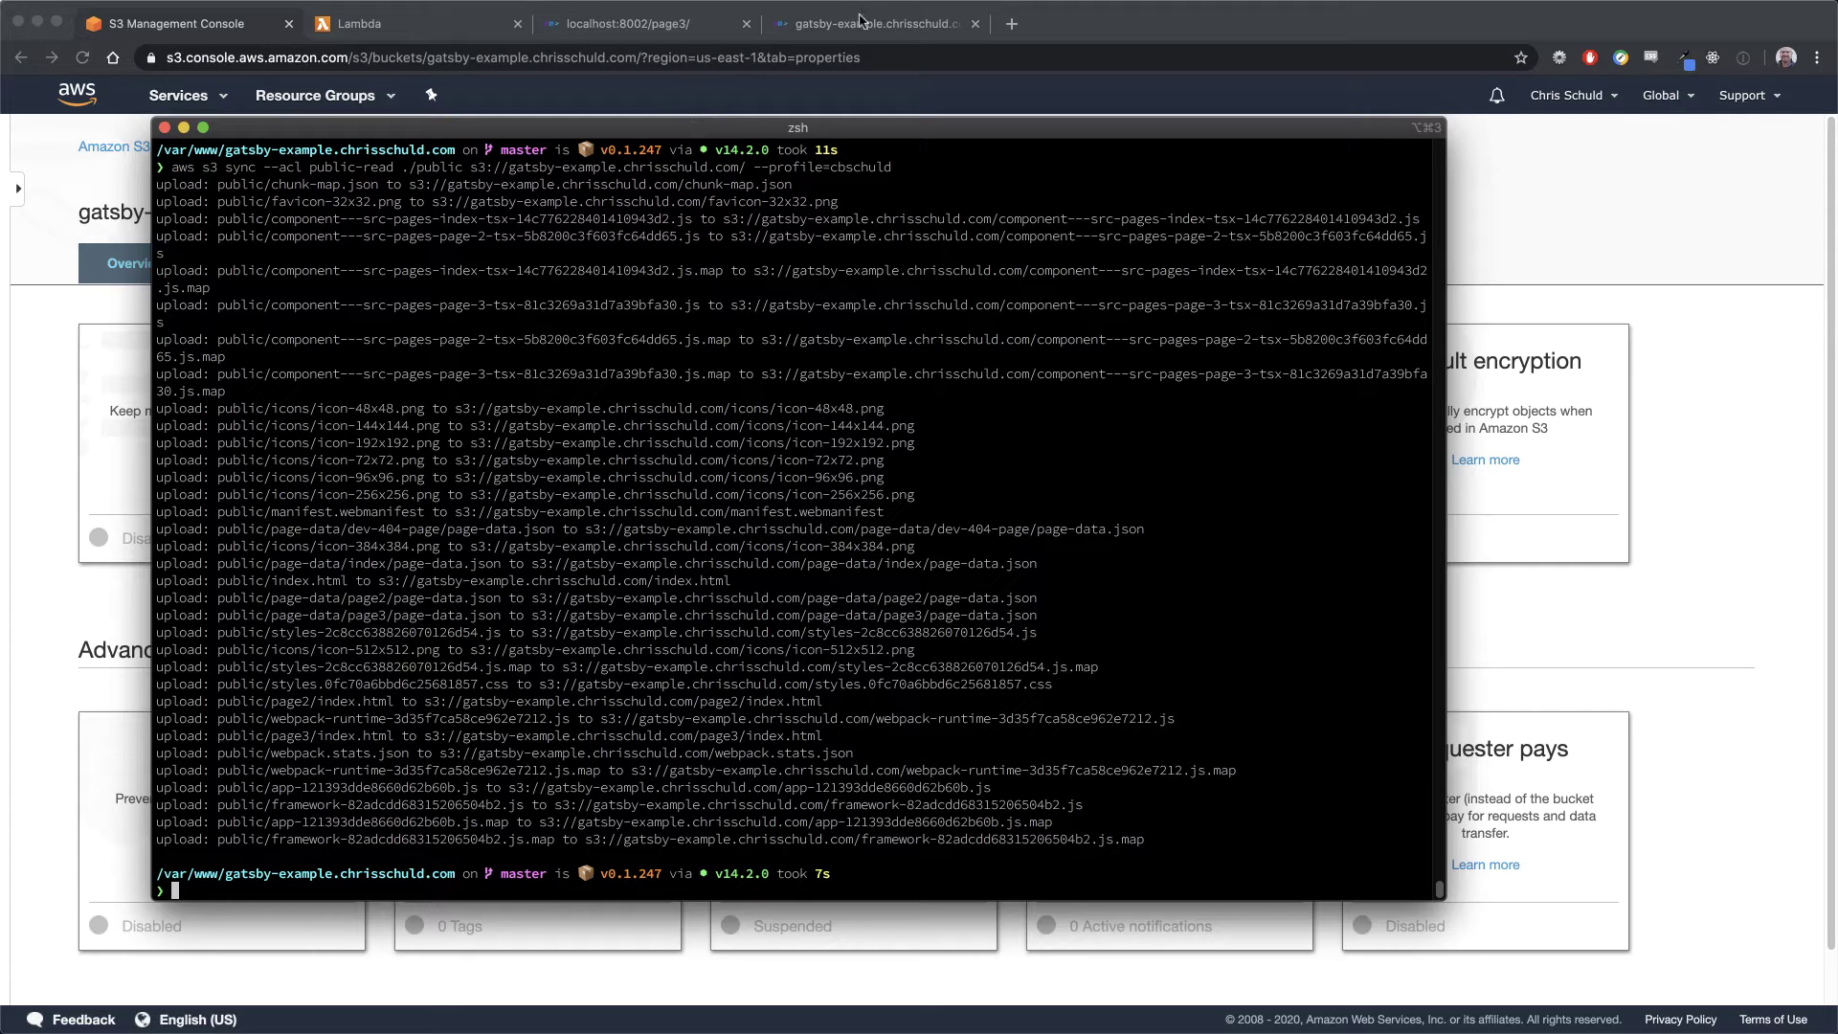
Switch back to the browser and check the S3-hosted site by visiting Home, Page 2 and Page 3 and reloading Page 2
click(854, 91)
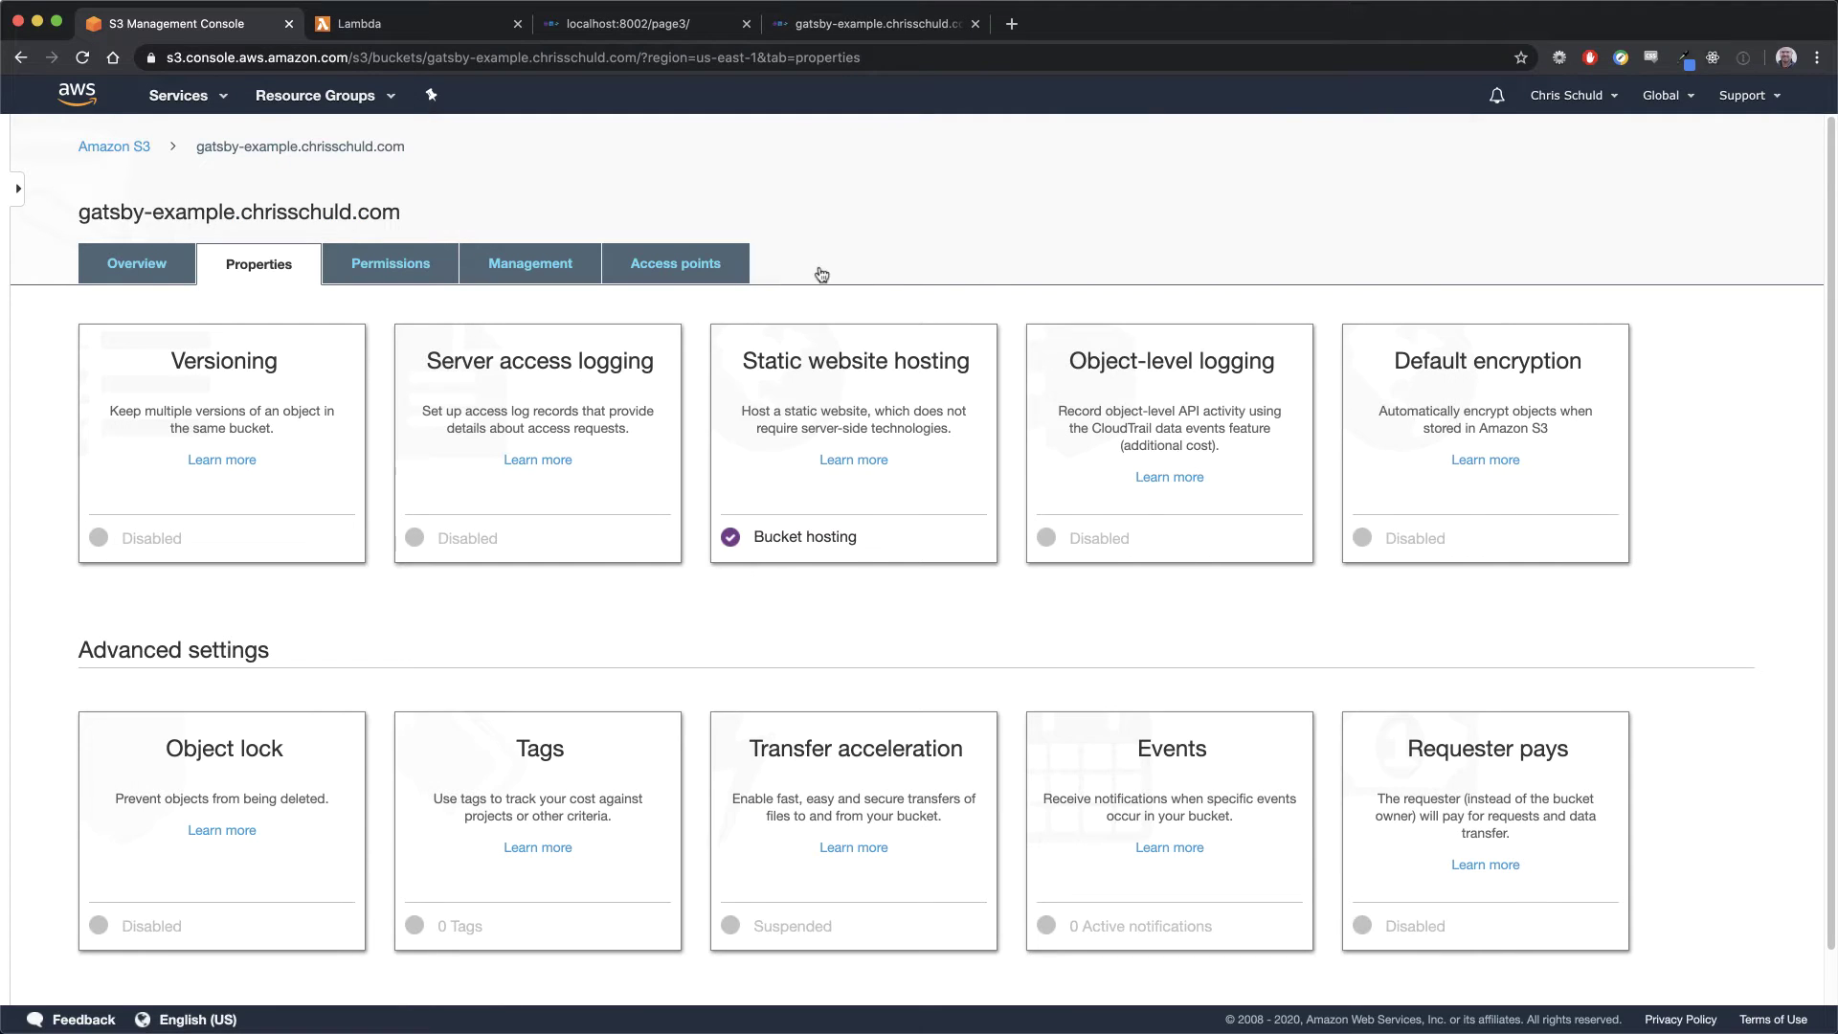
click(855, 381)
click(876, 29)
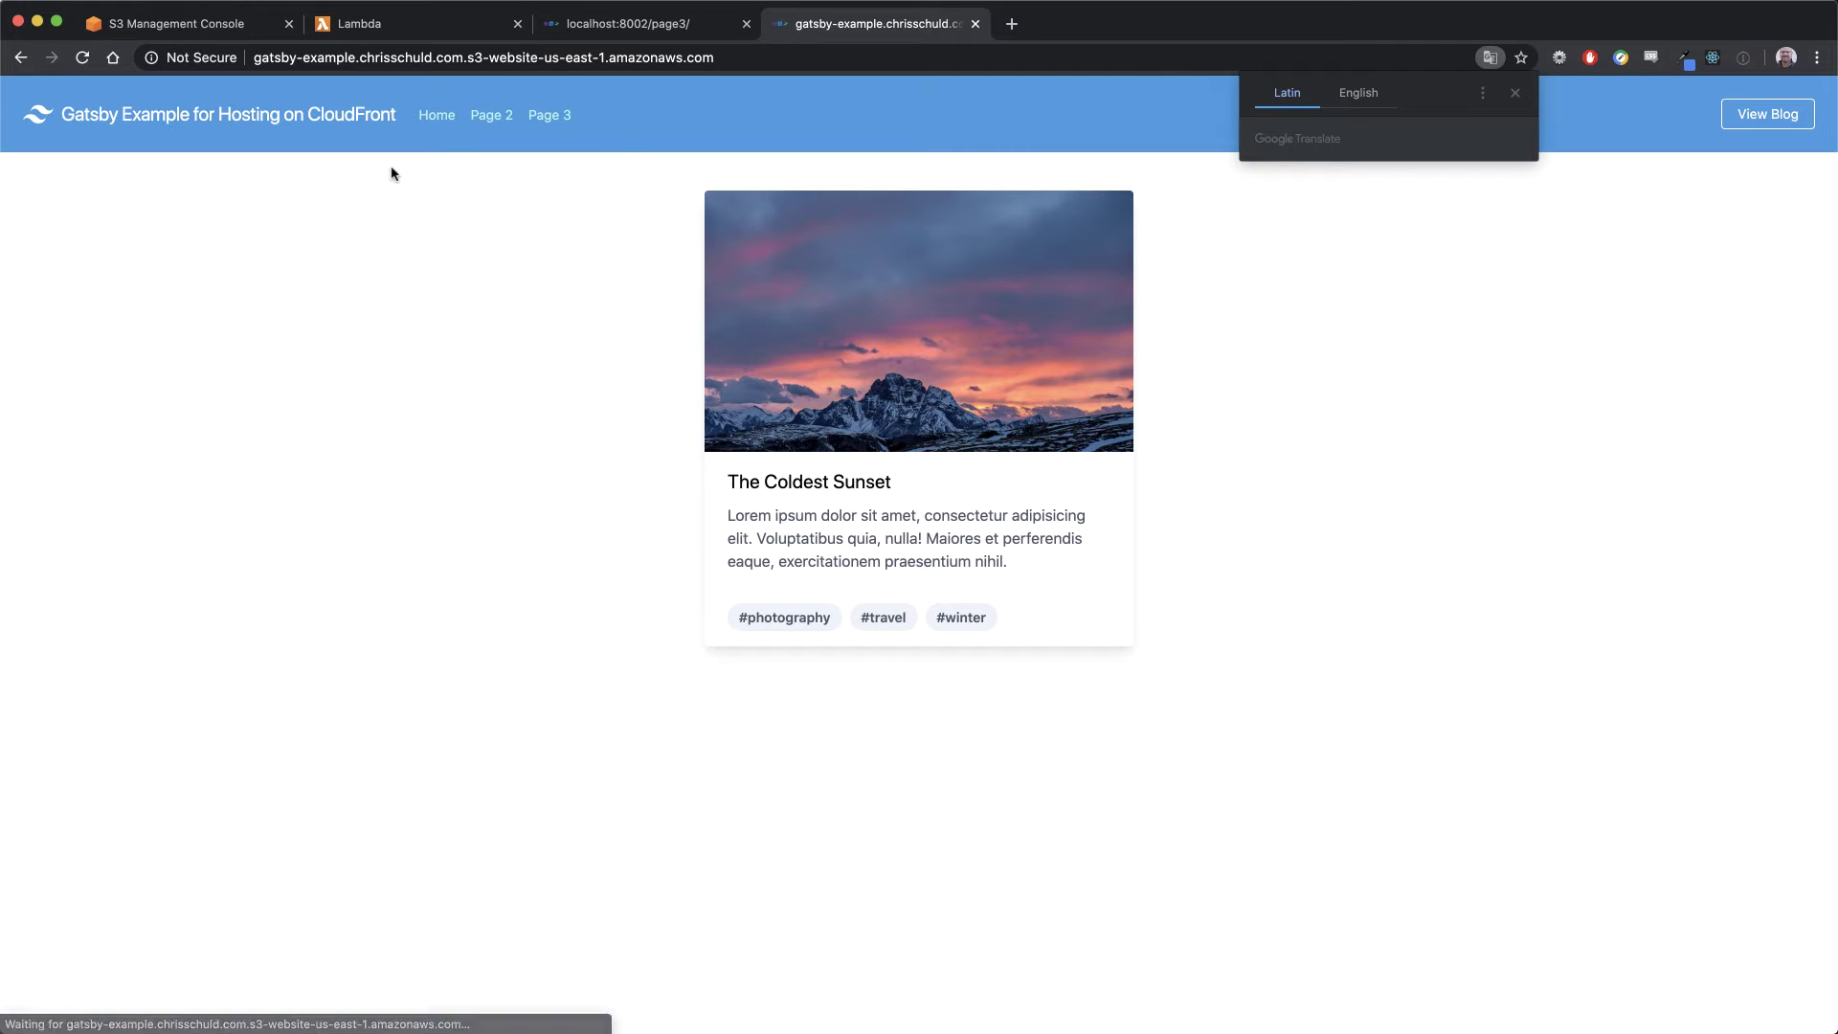
click(532, 119)
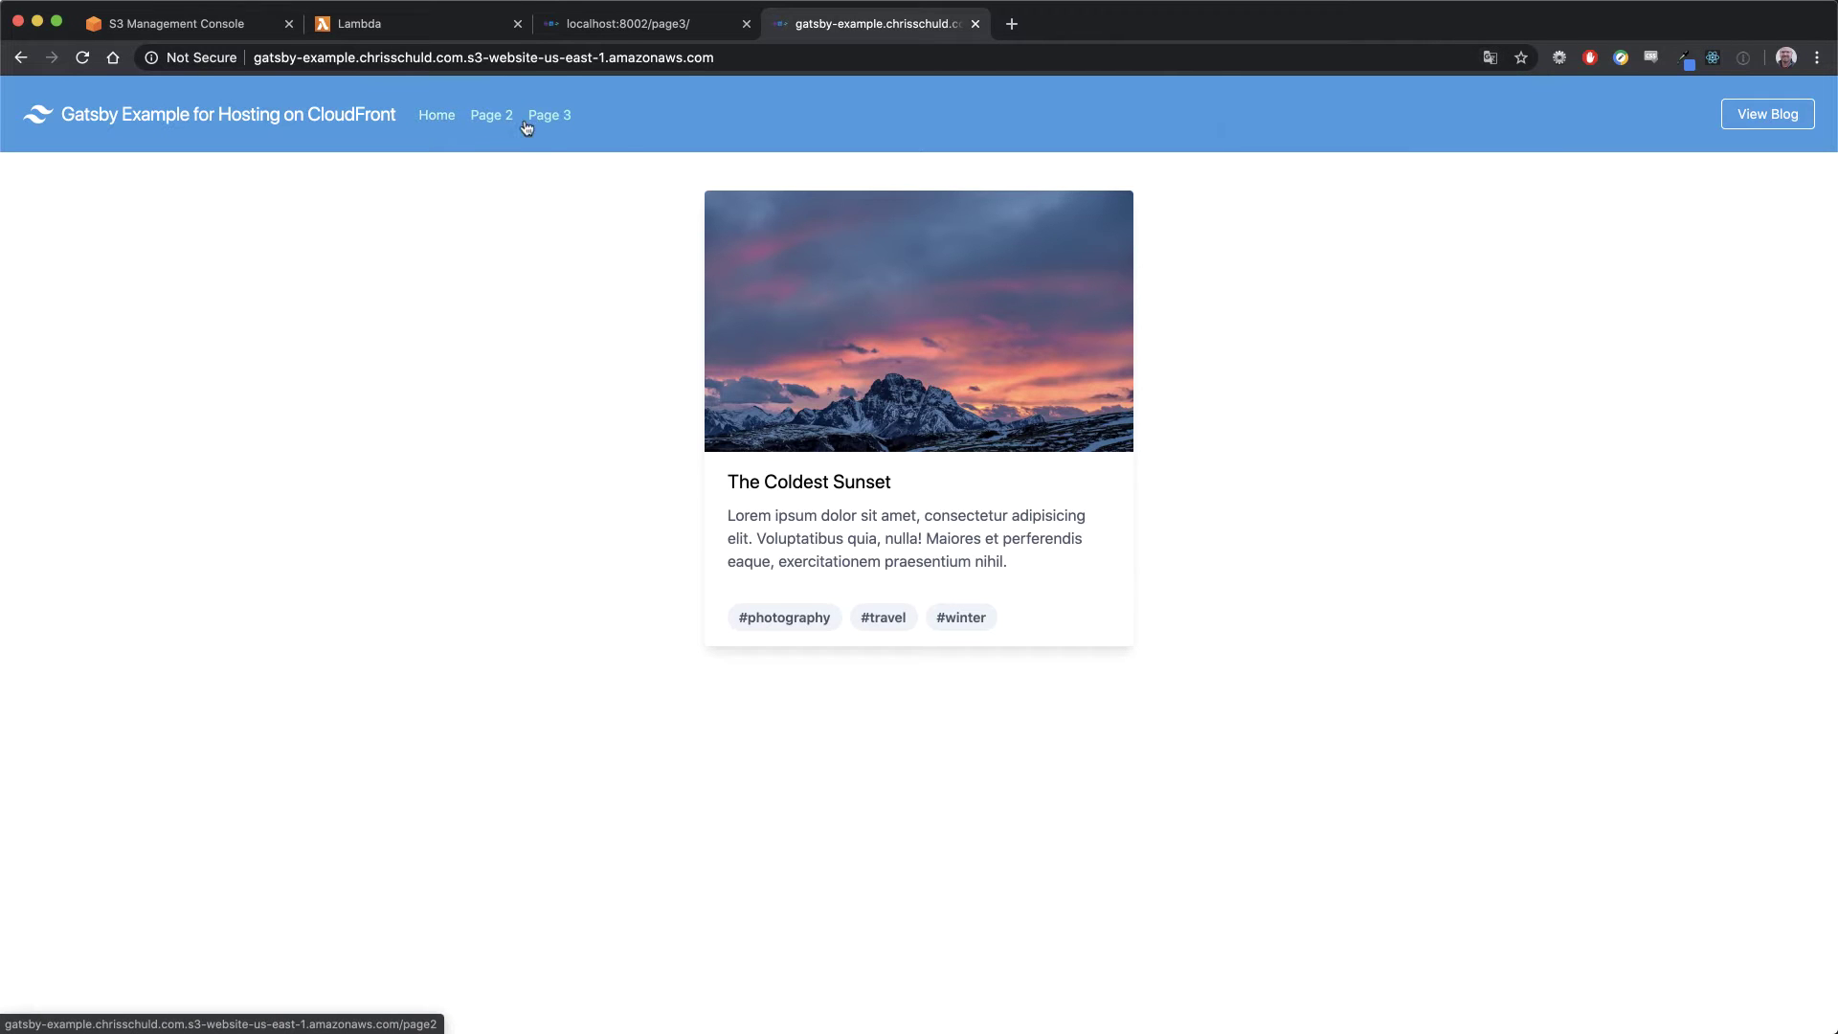
click(489, 126)
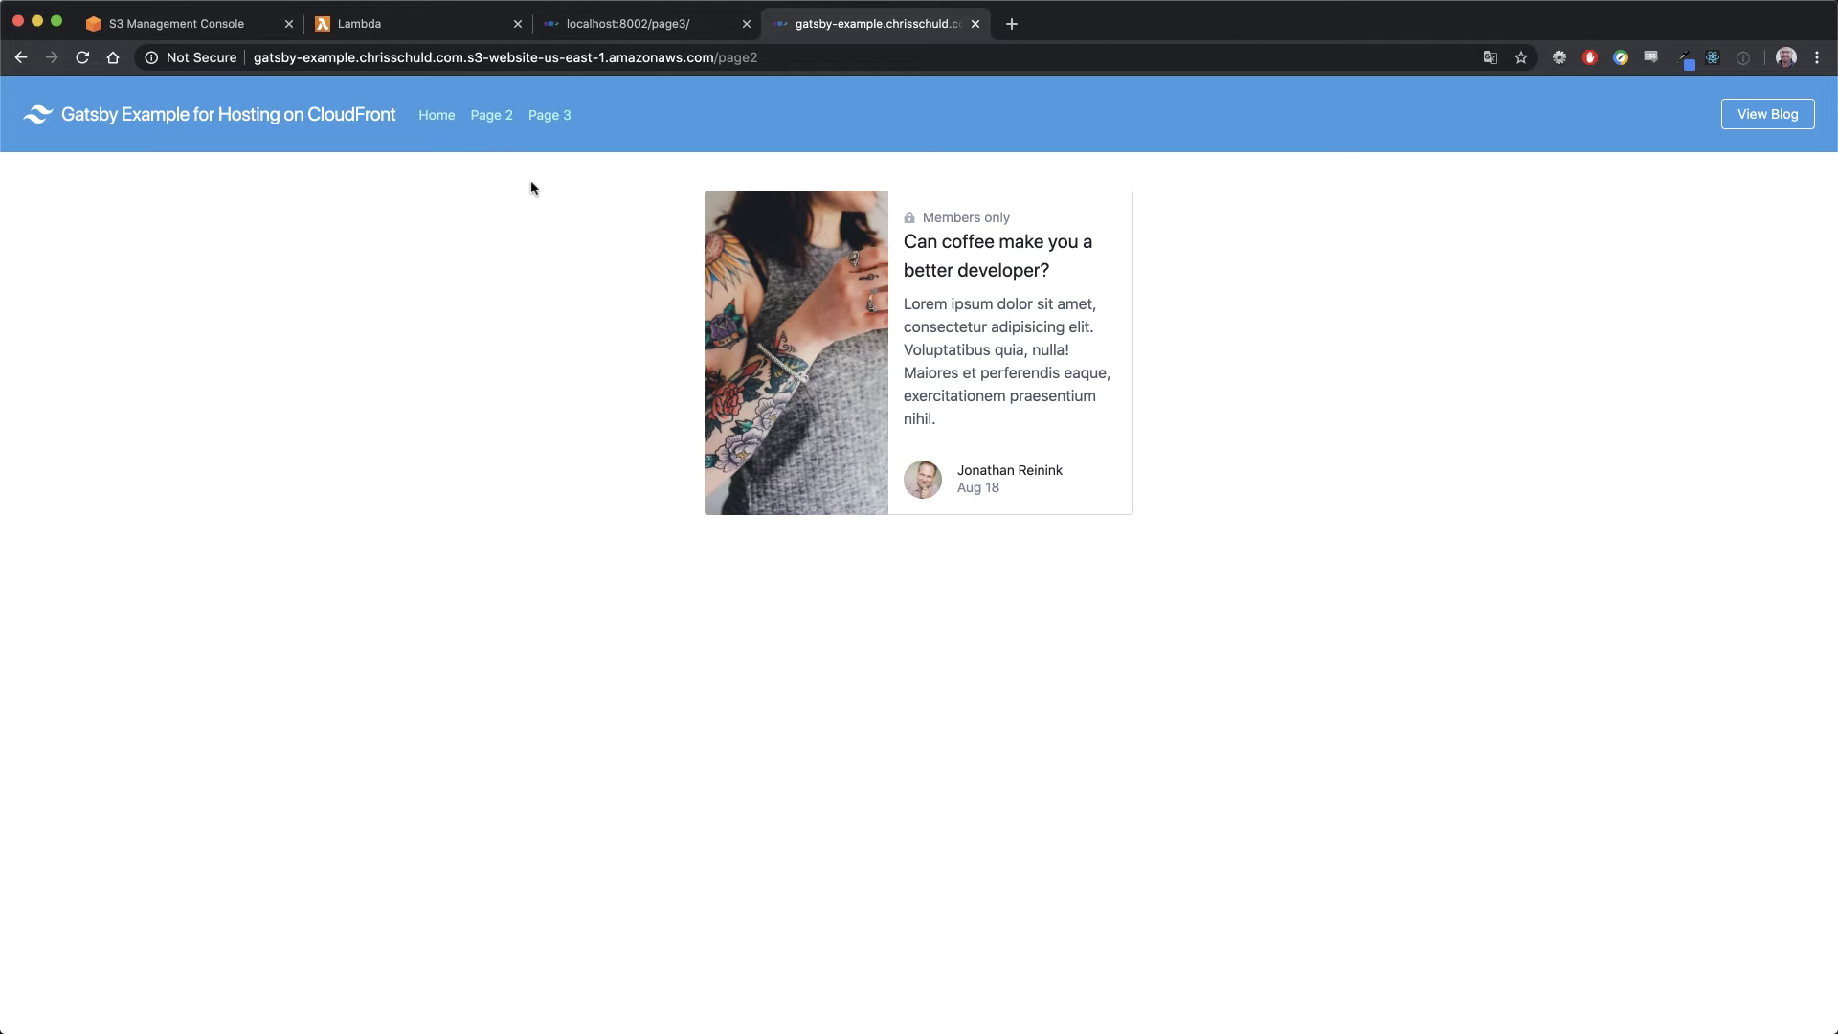
key(super+r)
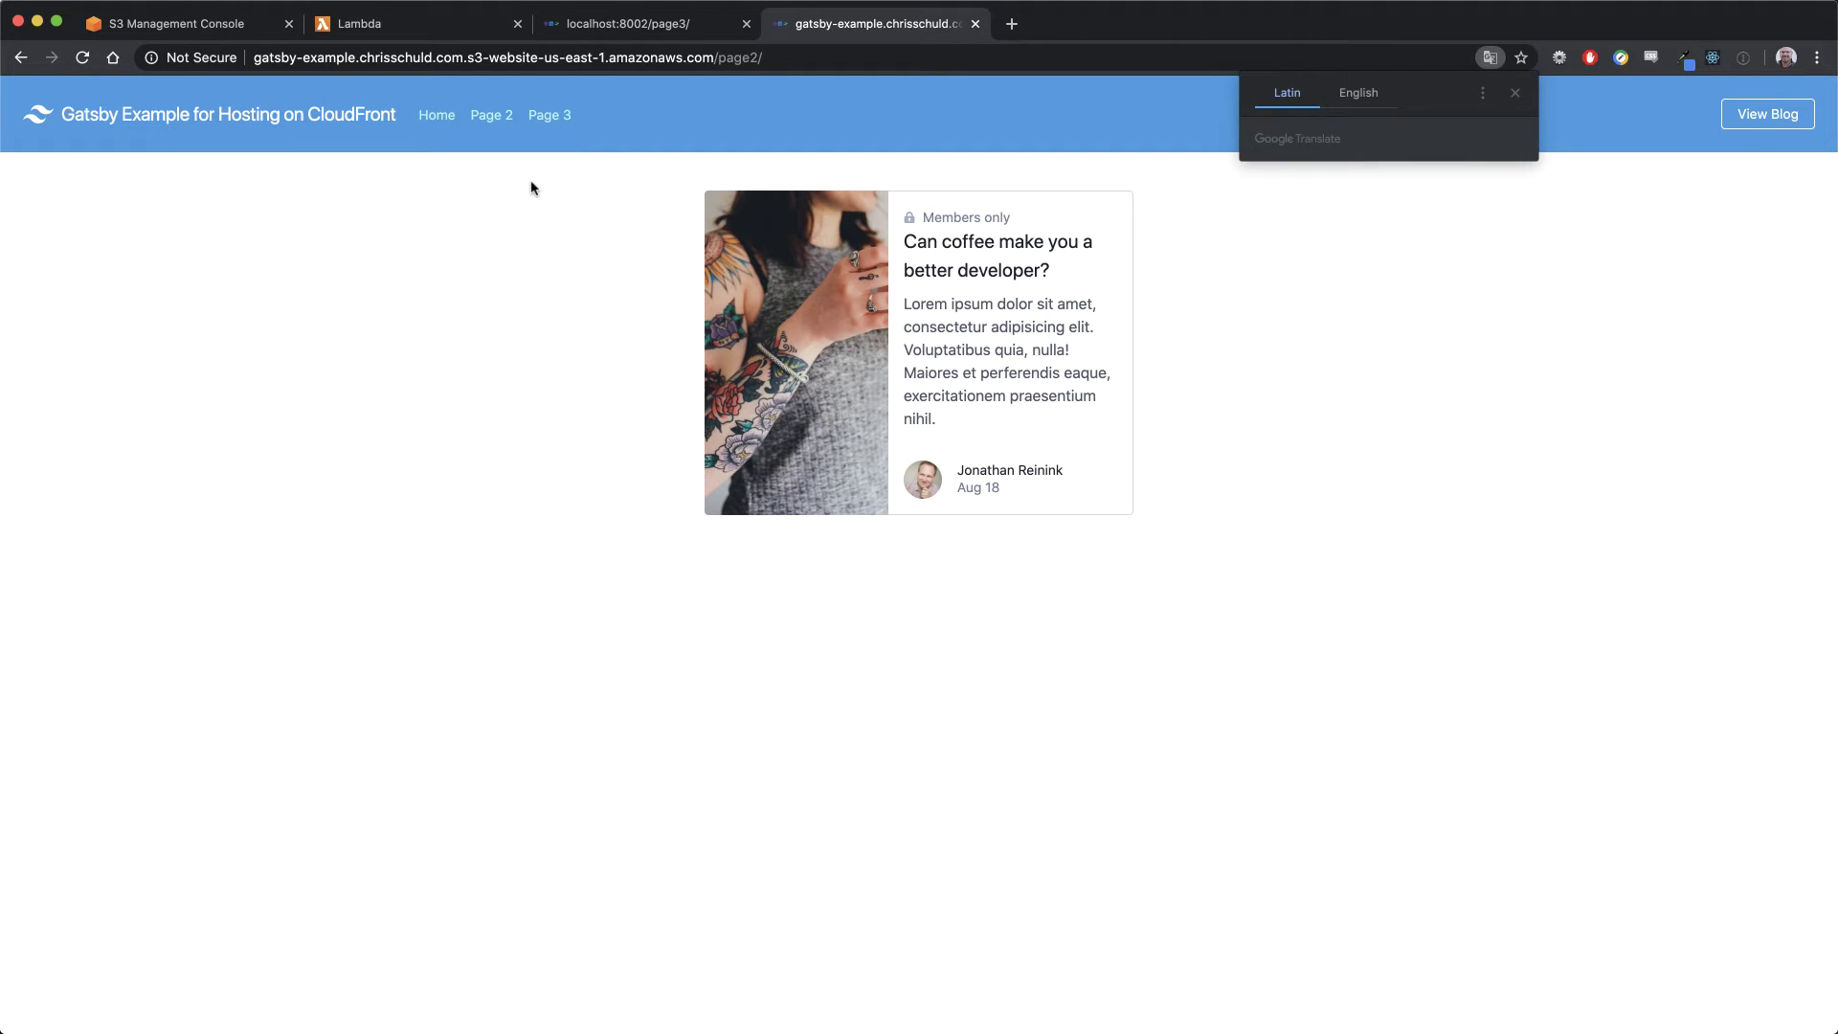
click(537, 116)
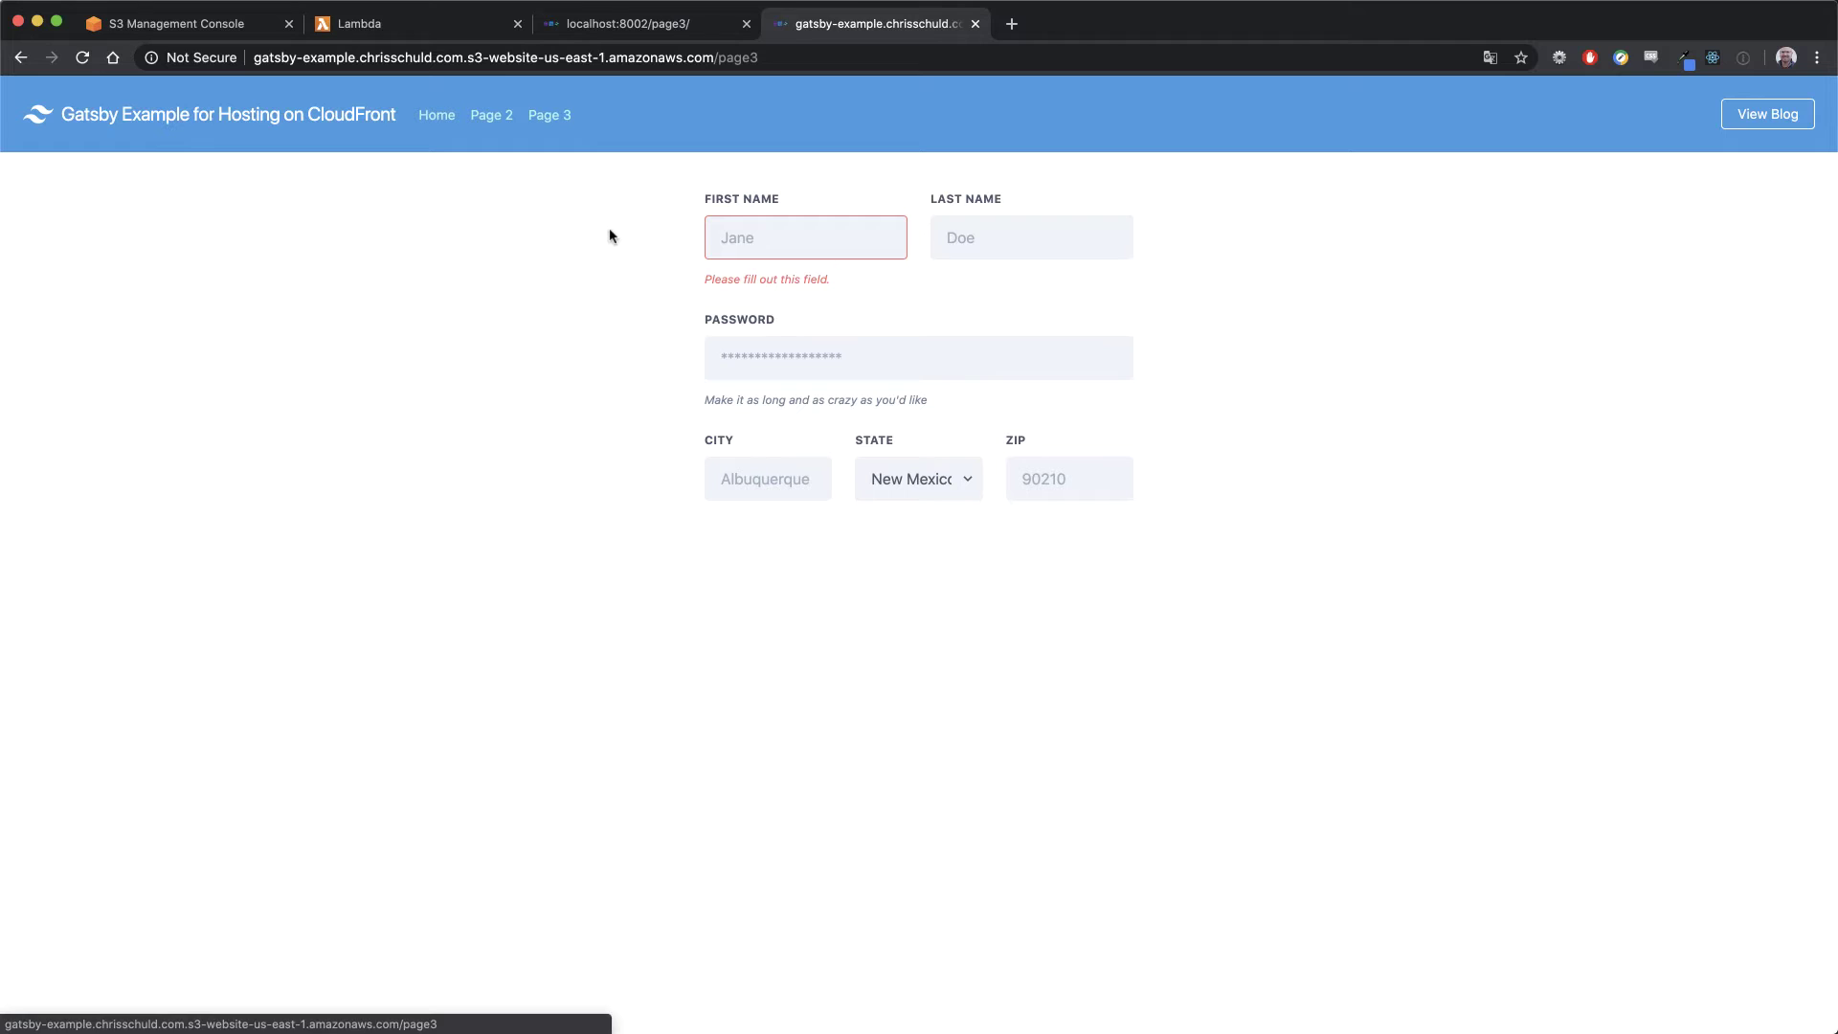
click(439, 119)
click(491, 115)
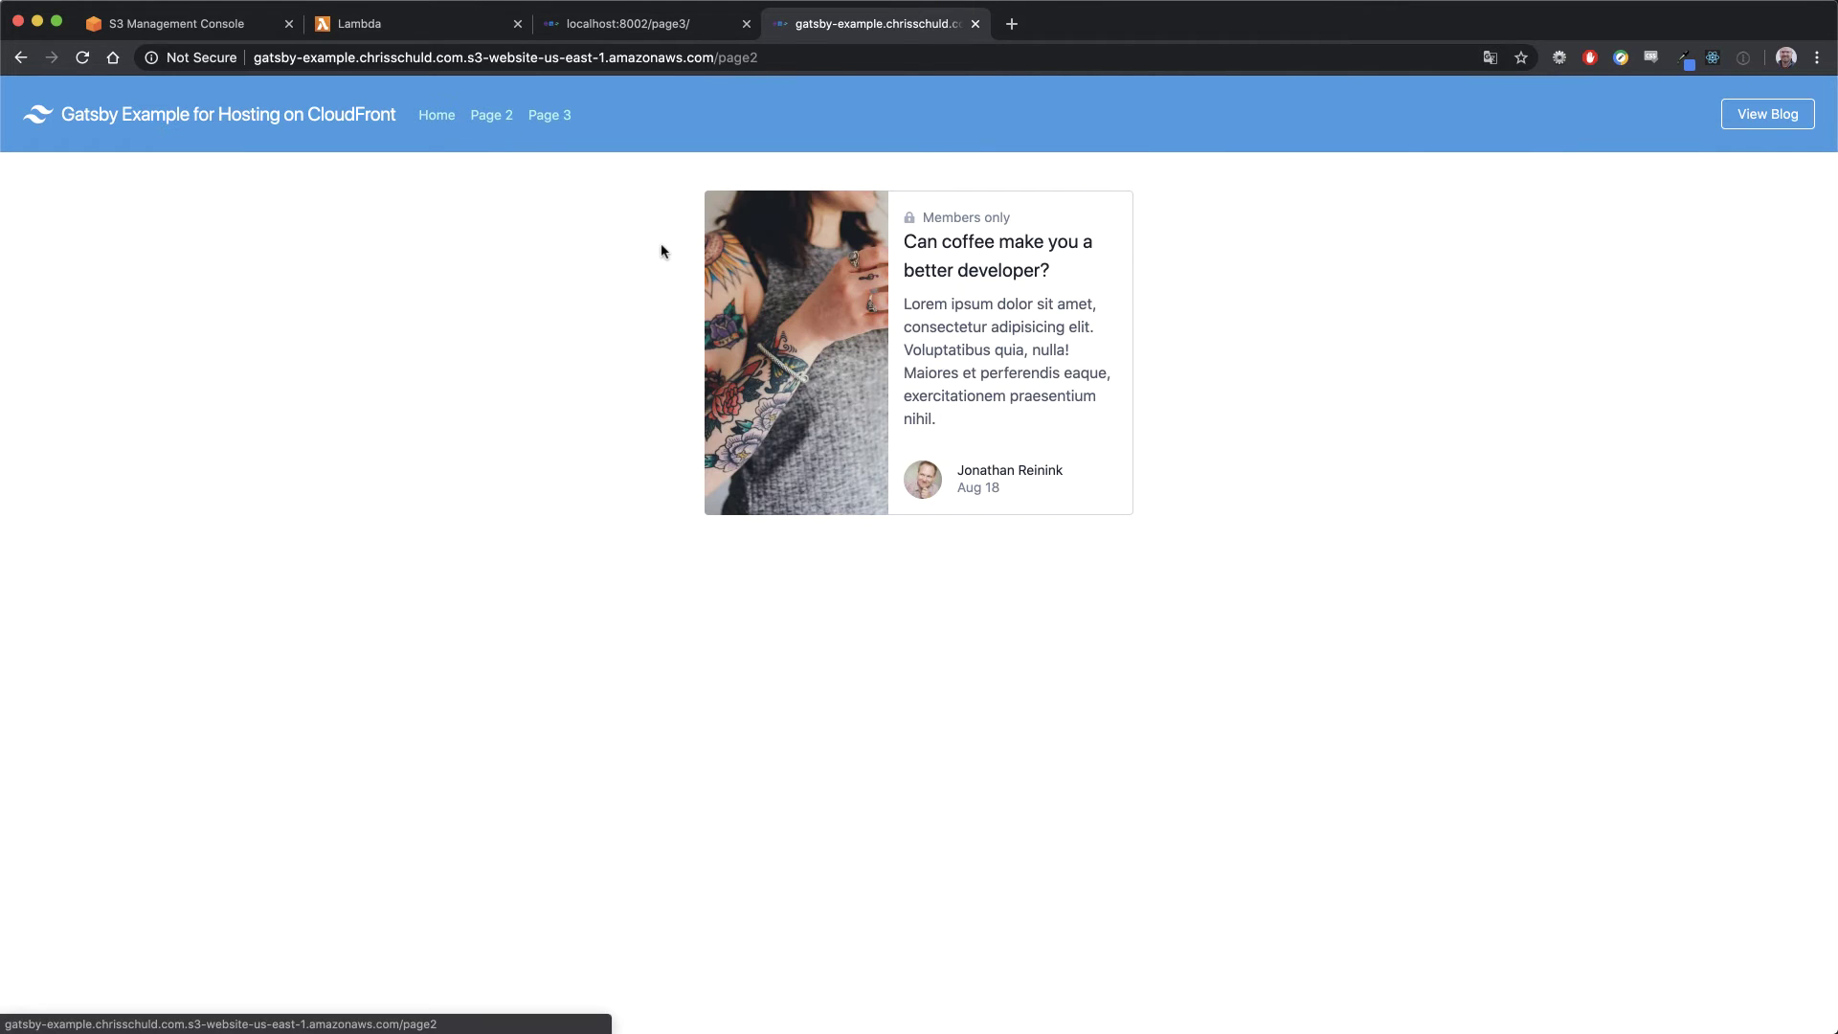
key(super+r)
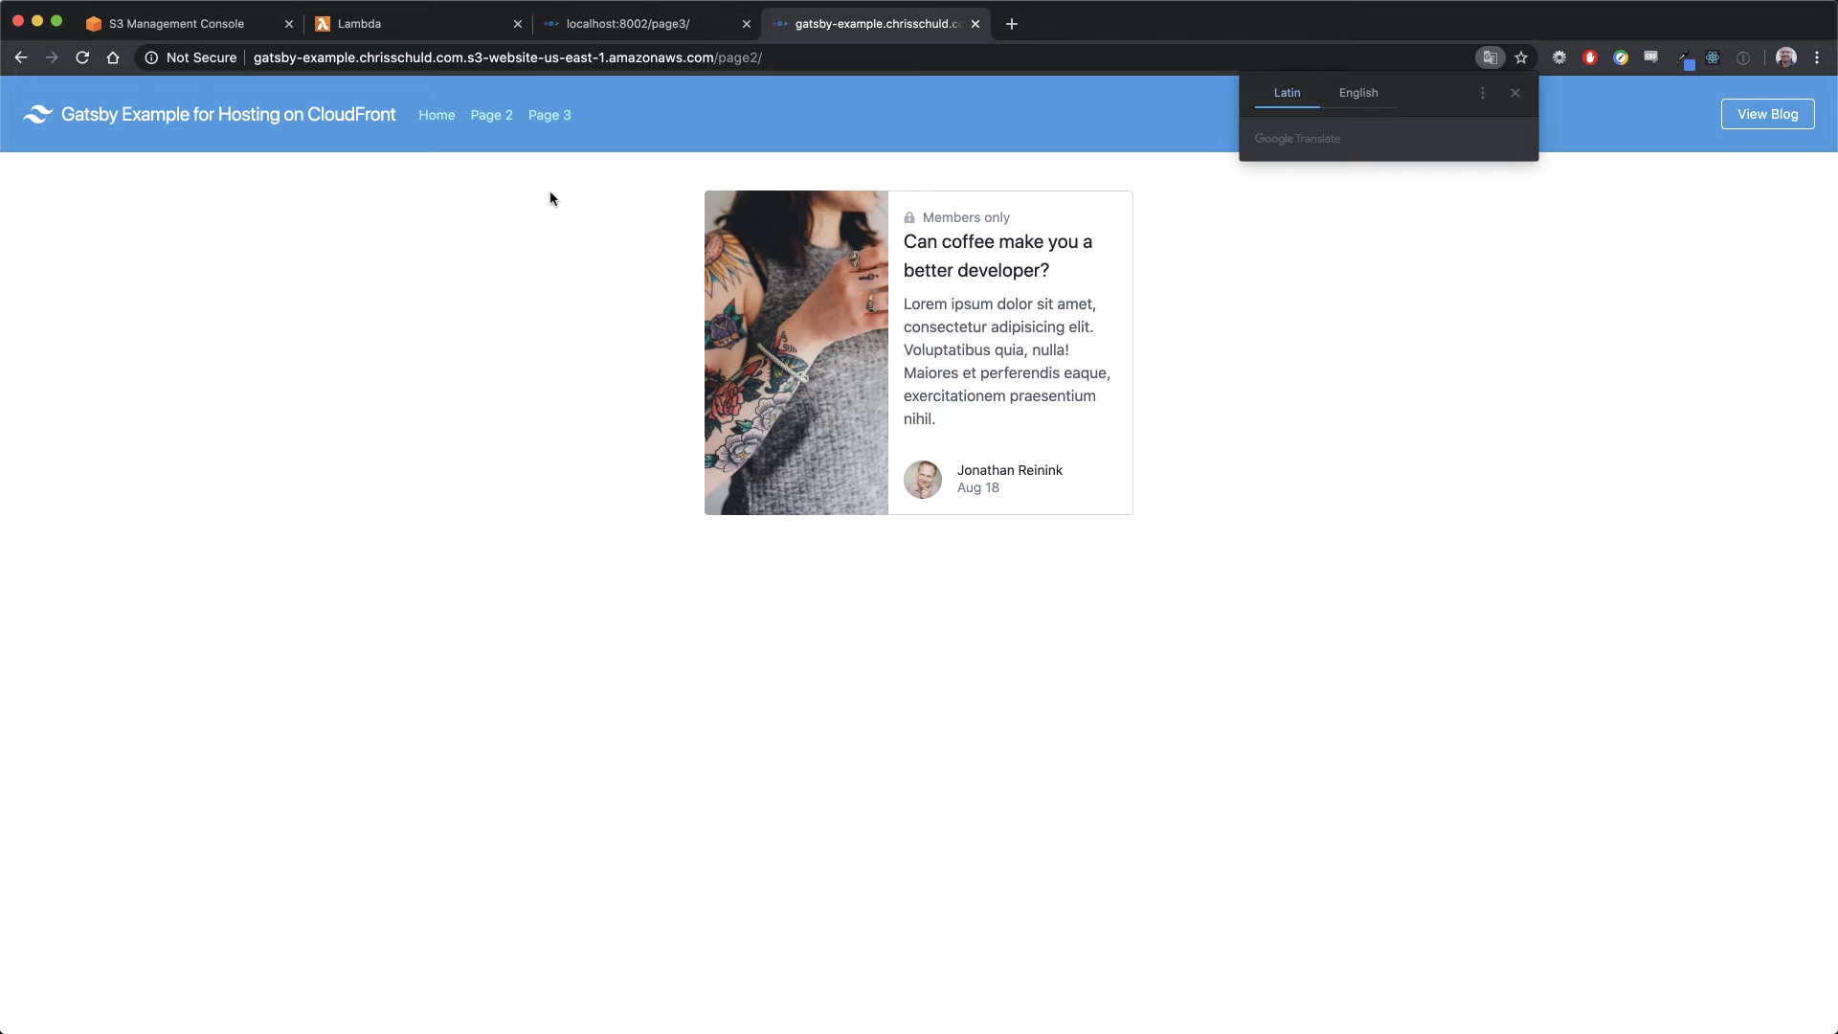
Return to the AWS console and find Certificate Manager with the search term acm to check the domain's certificate
click(184, 26)
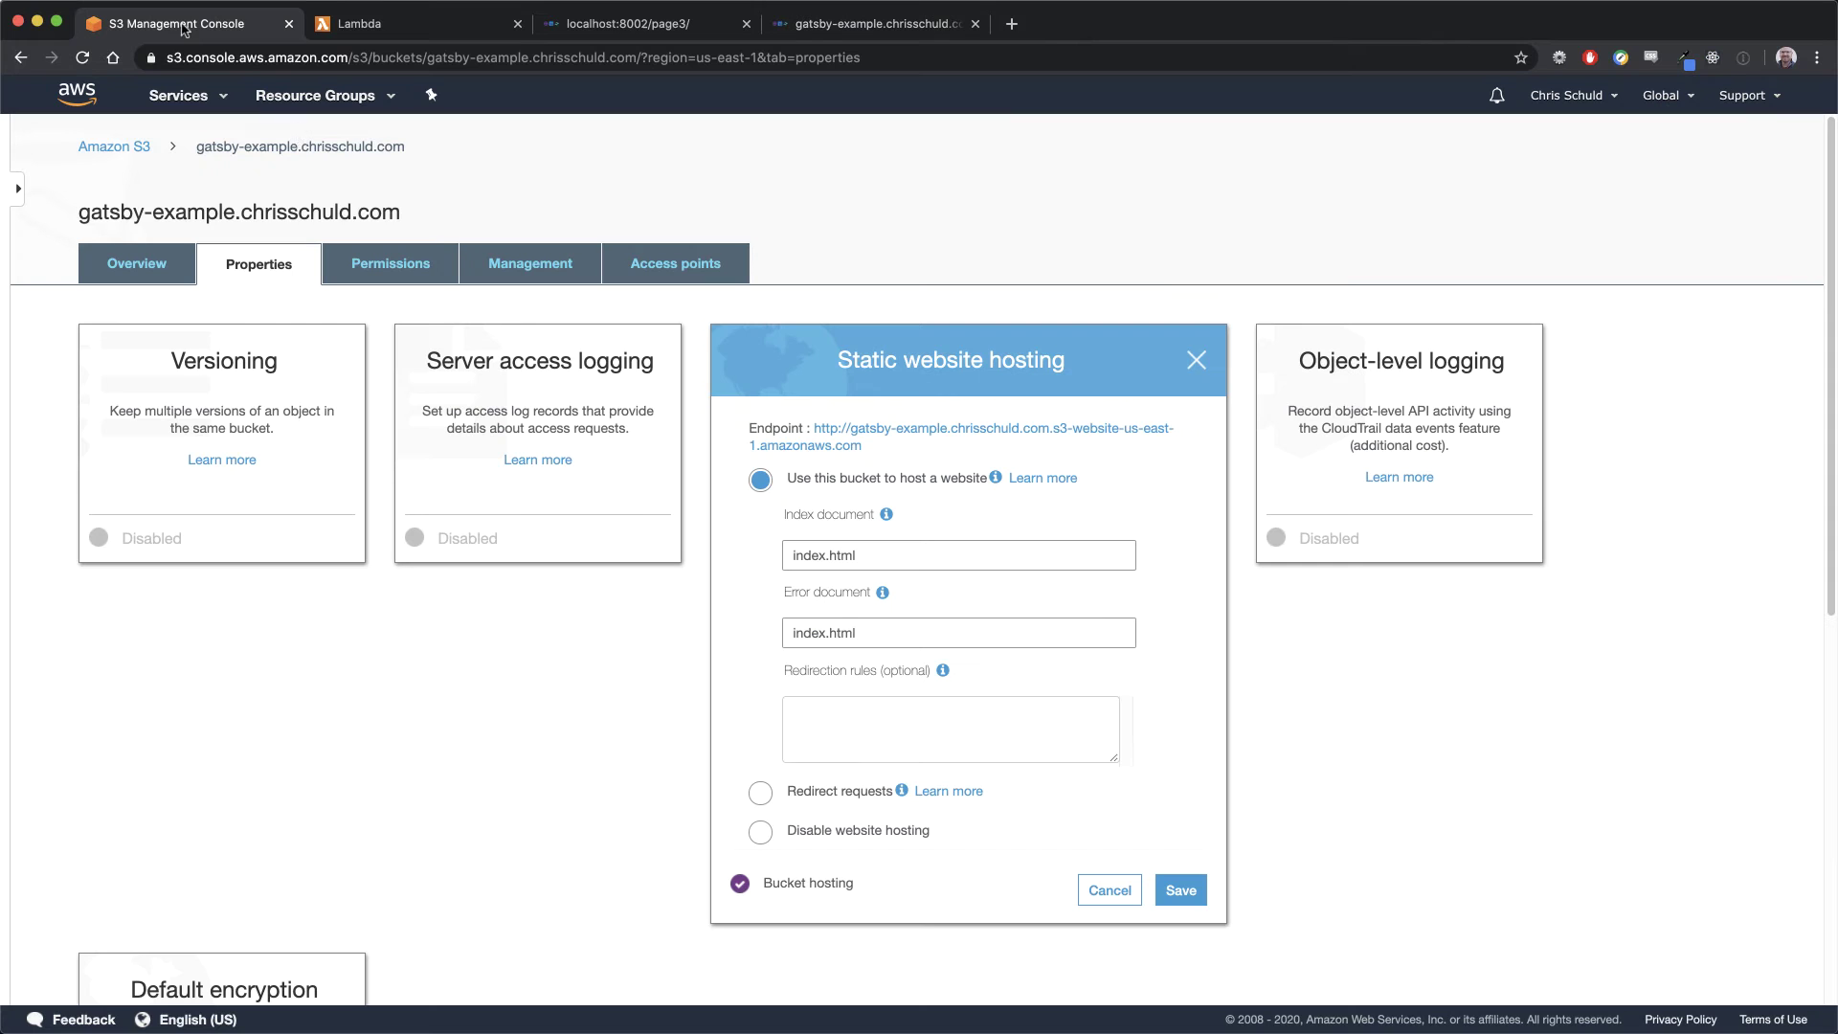
click(171, 96)
text(acm)
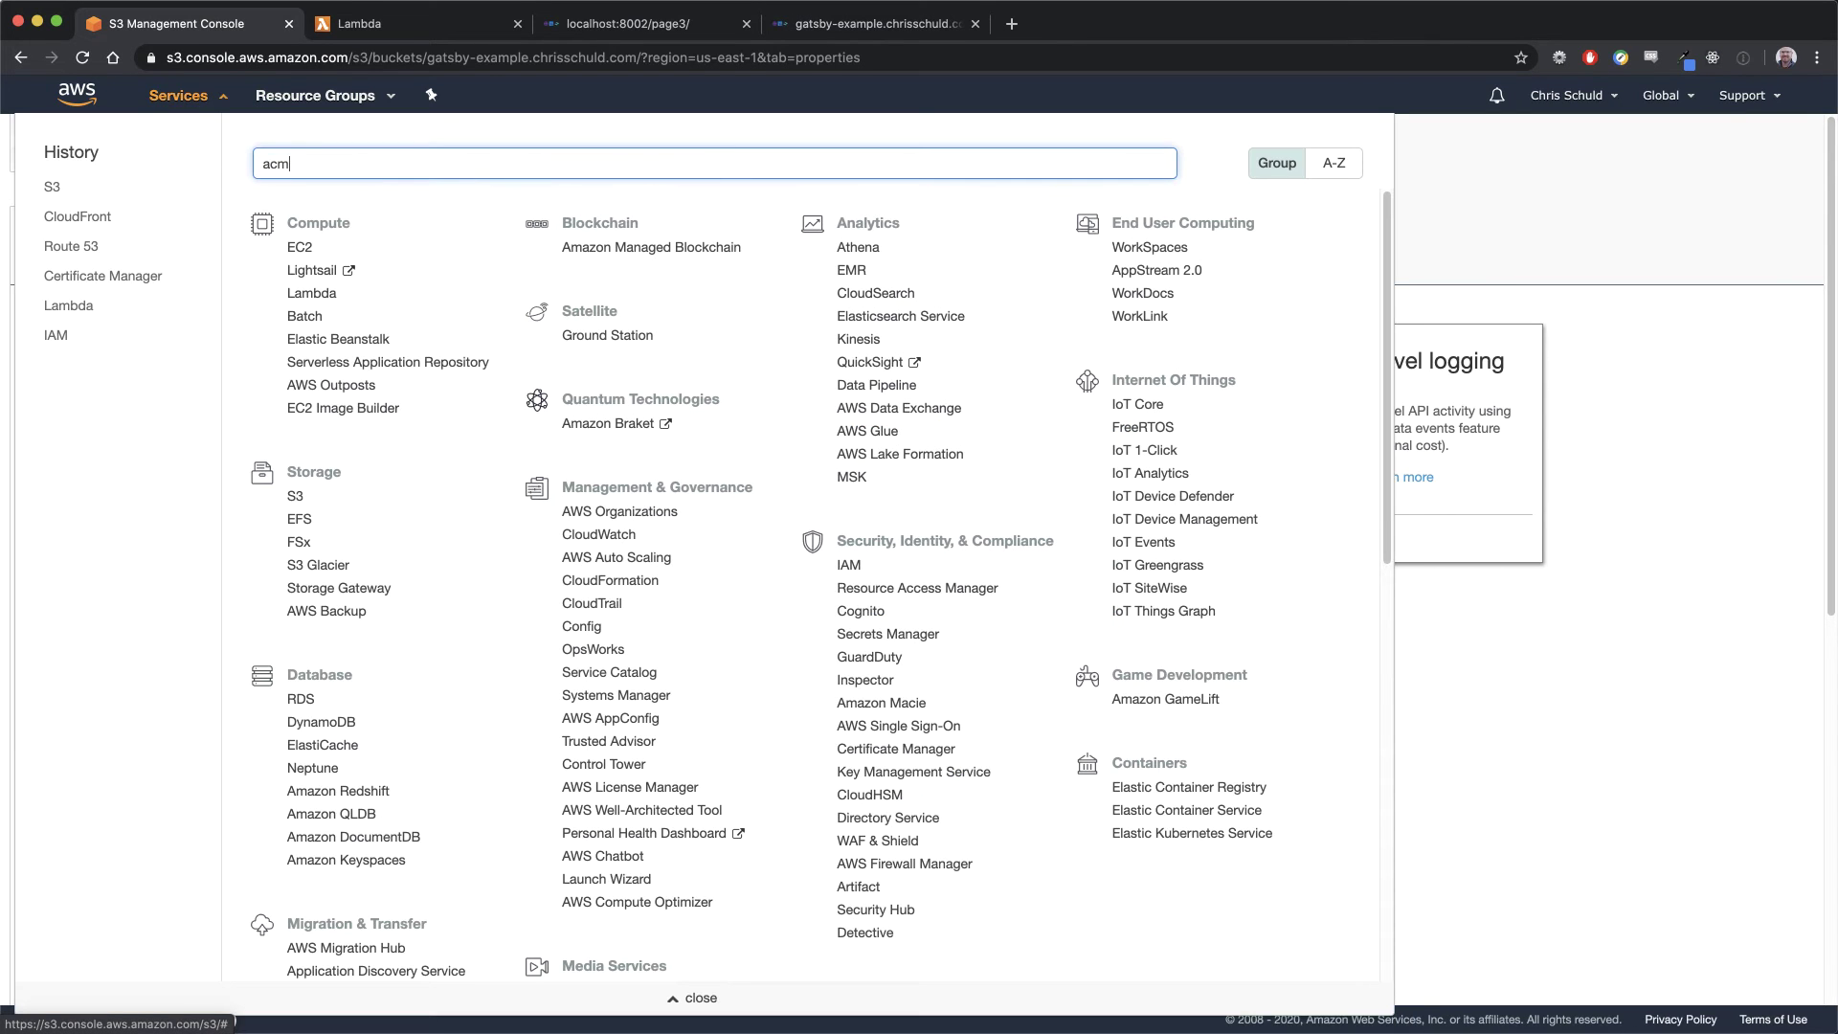
key(Return)
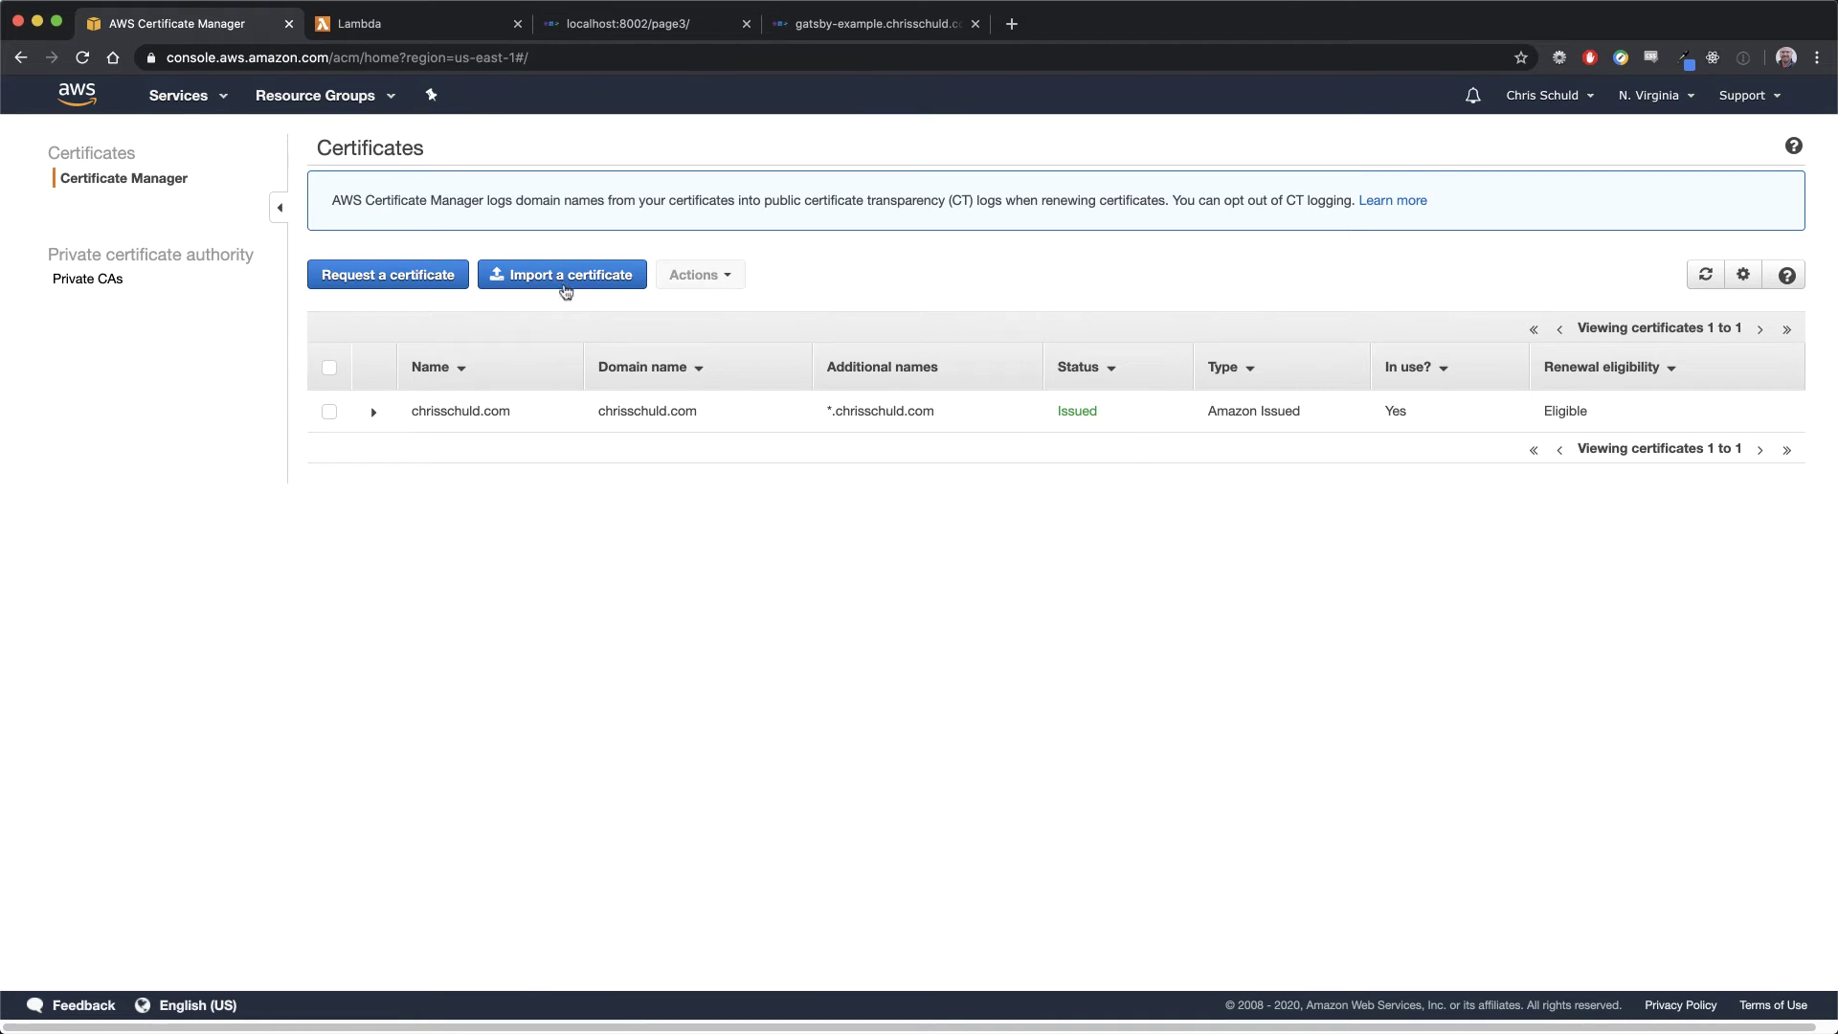
Go to CloudFront and start creating a new distribution with the Web delivery method
click(219, 98)
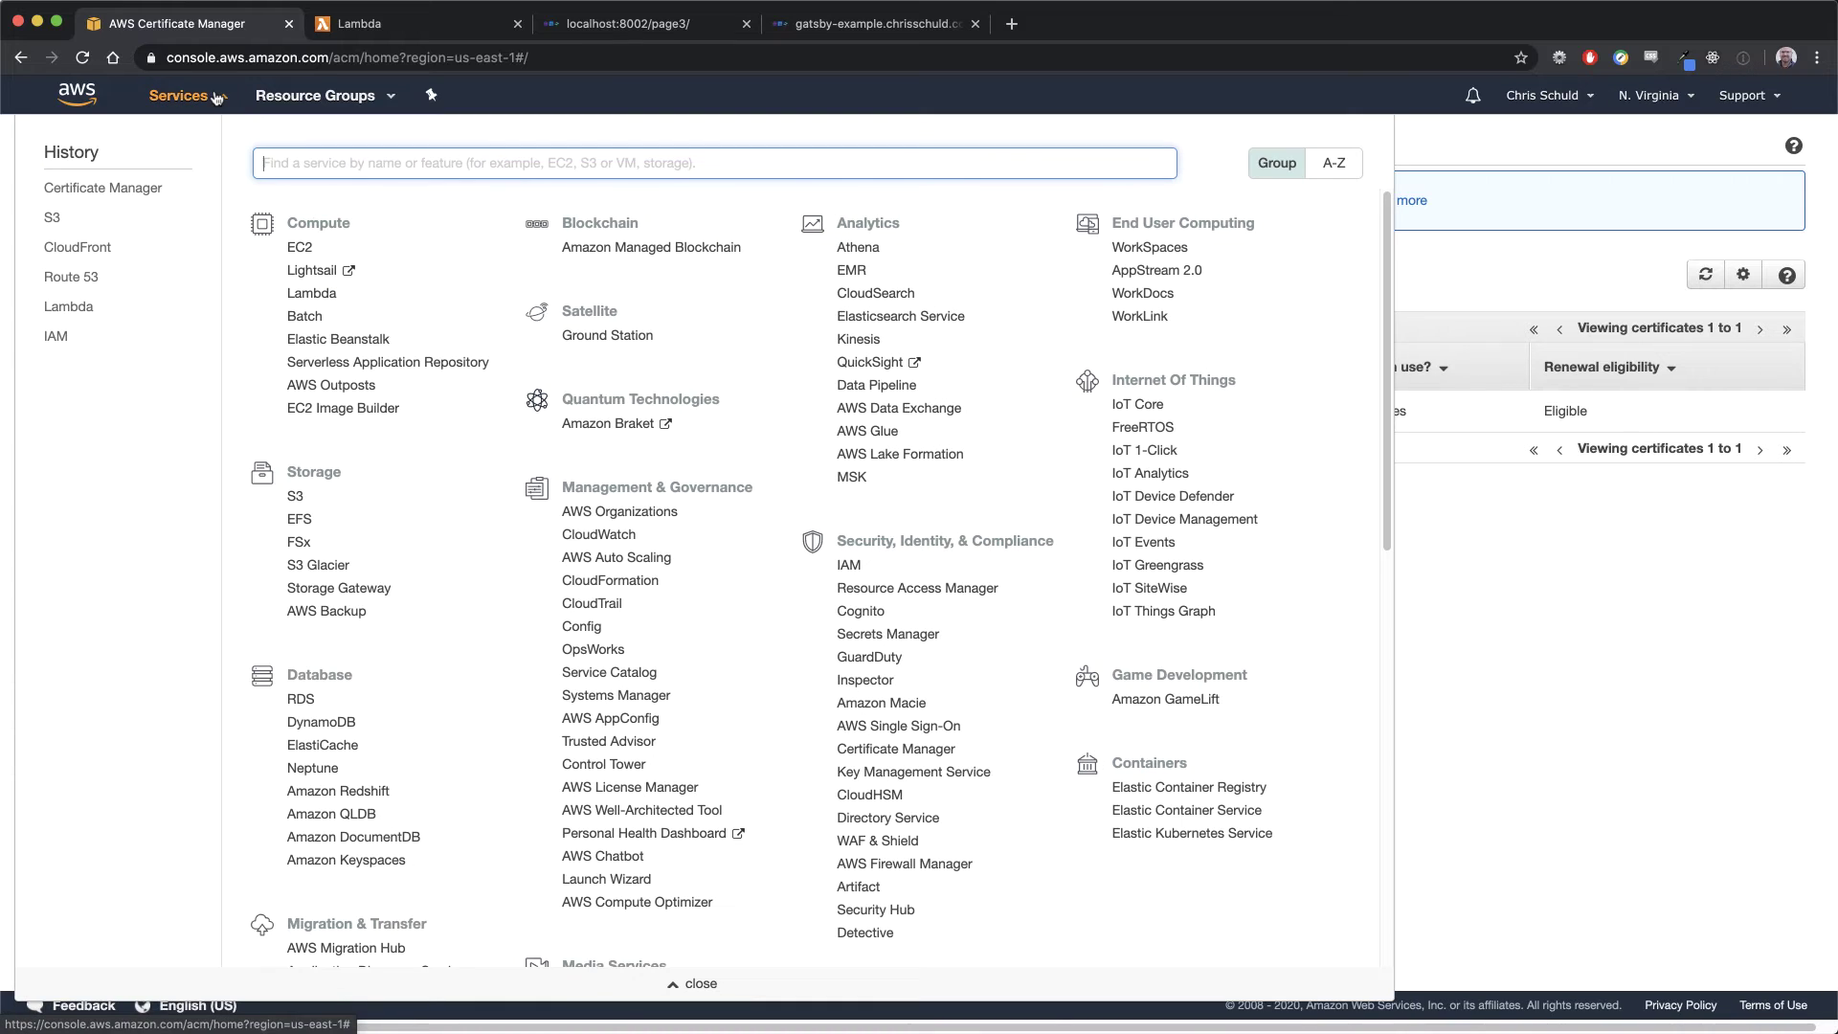
click(76, 247)
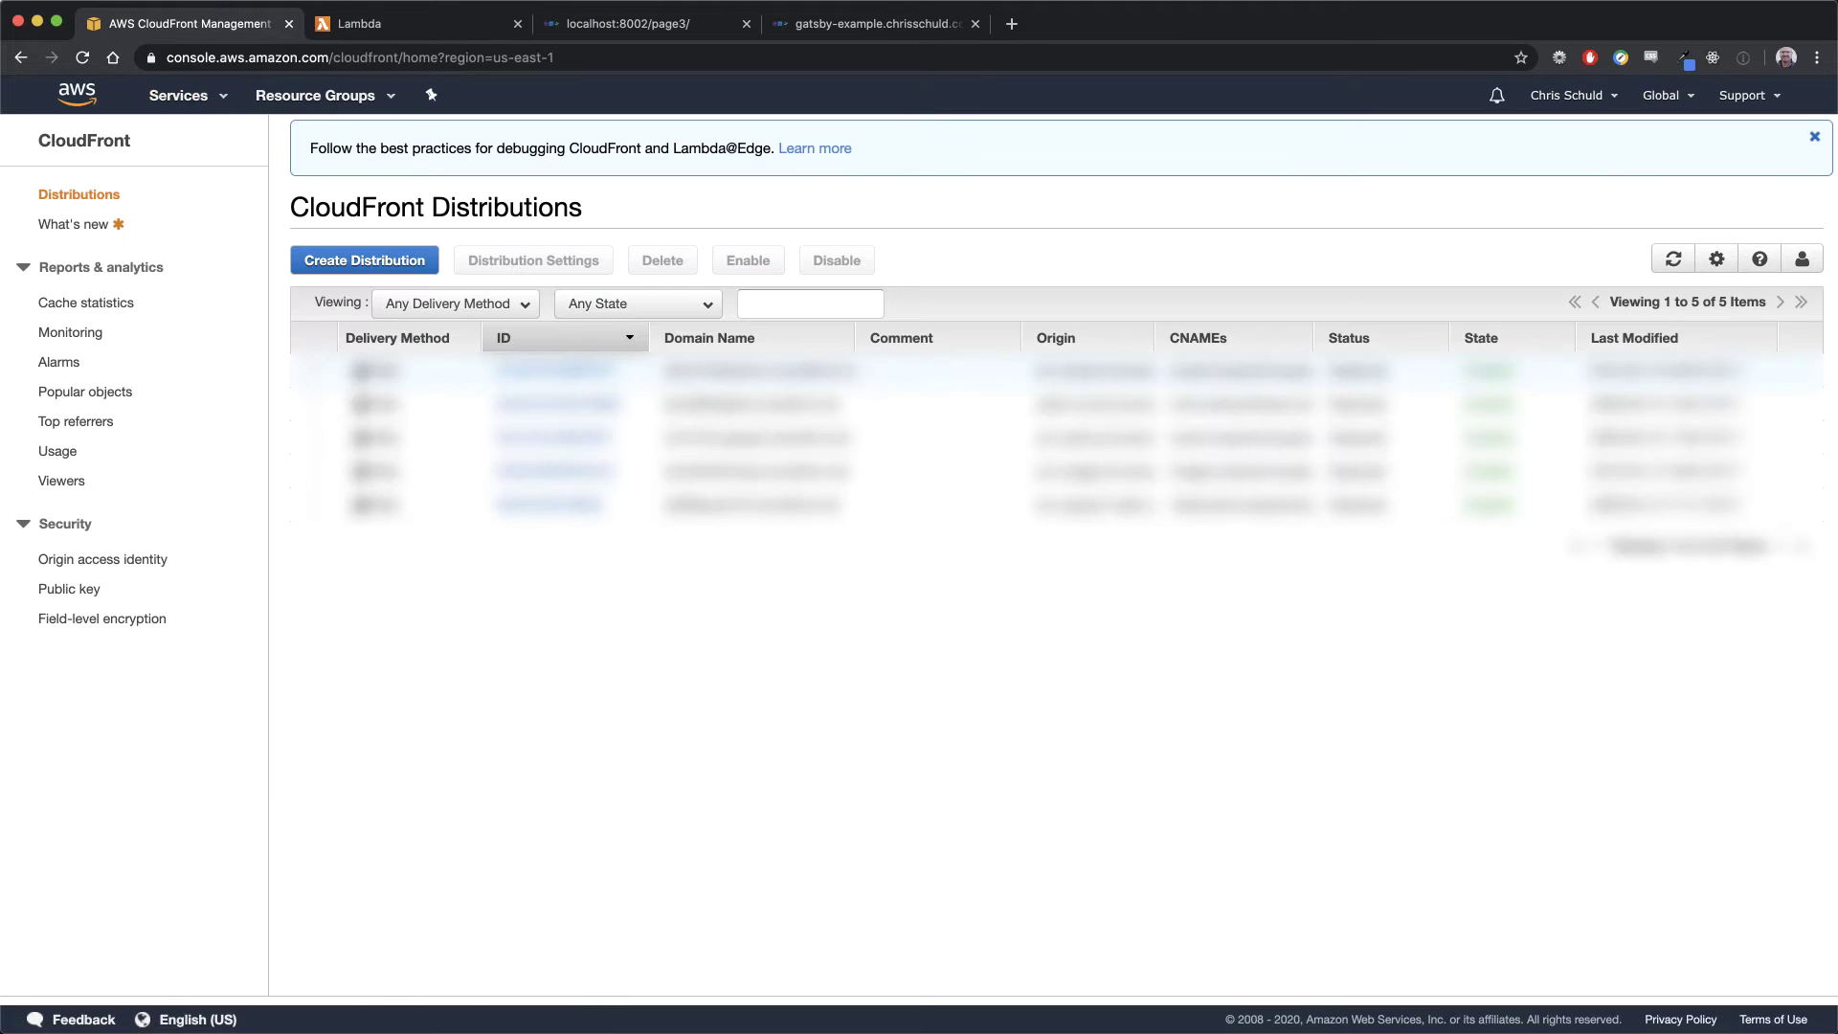
click(397, 267)
click(321, 348)
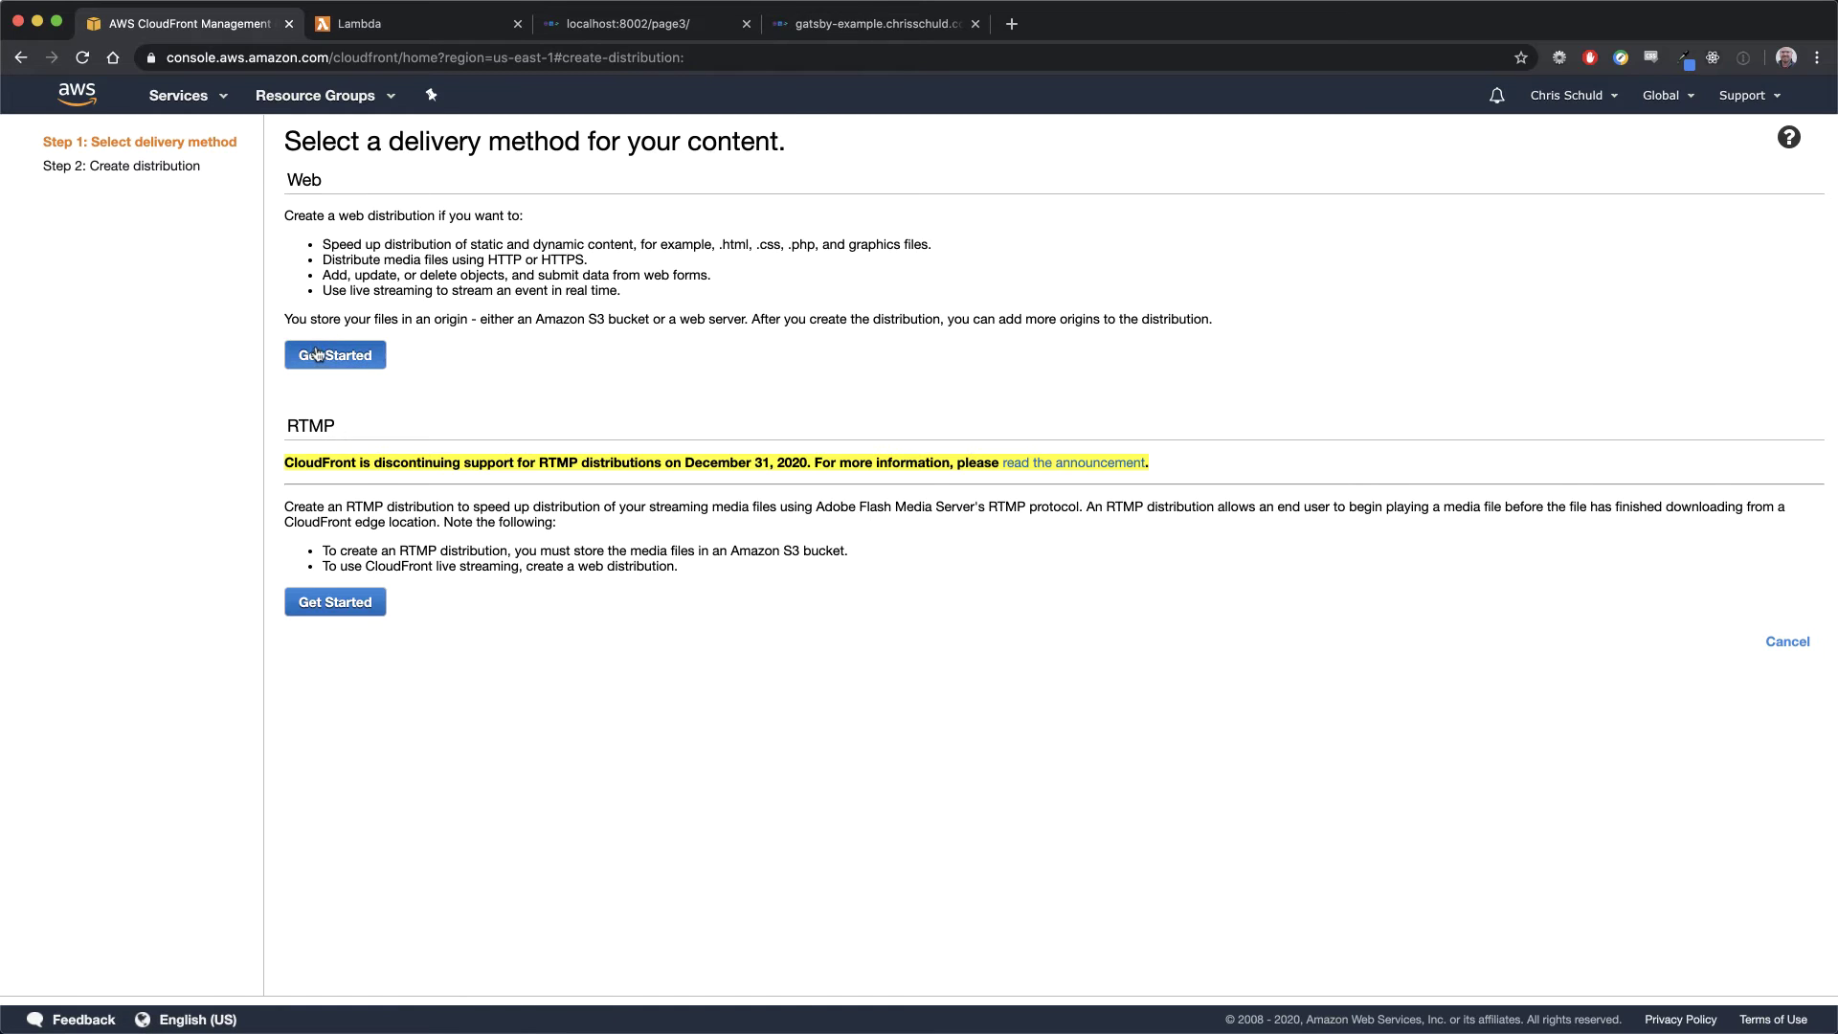
Set the distribution's origin to the gatsby-example S3 bucket and its viewer protocol policy to Redirect HTTP to HTTPS
click(570, 233)
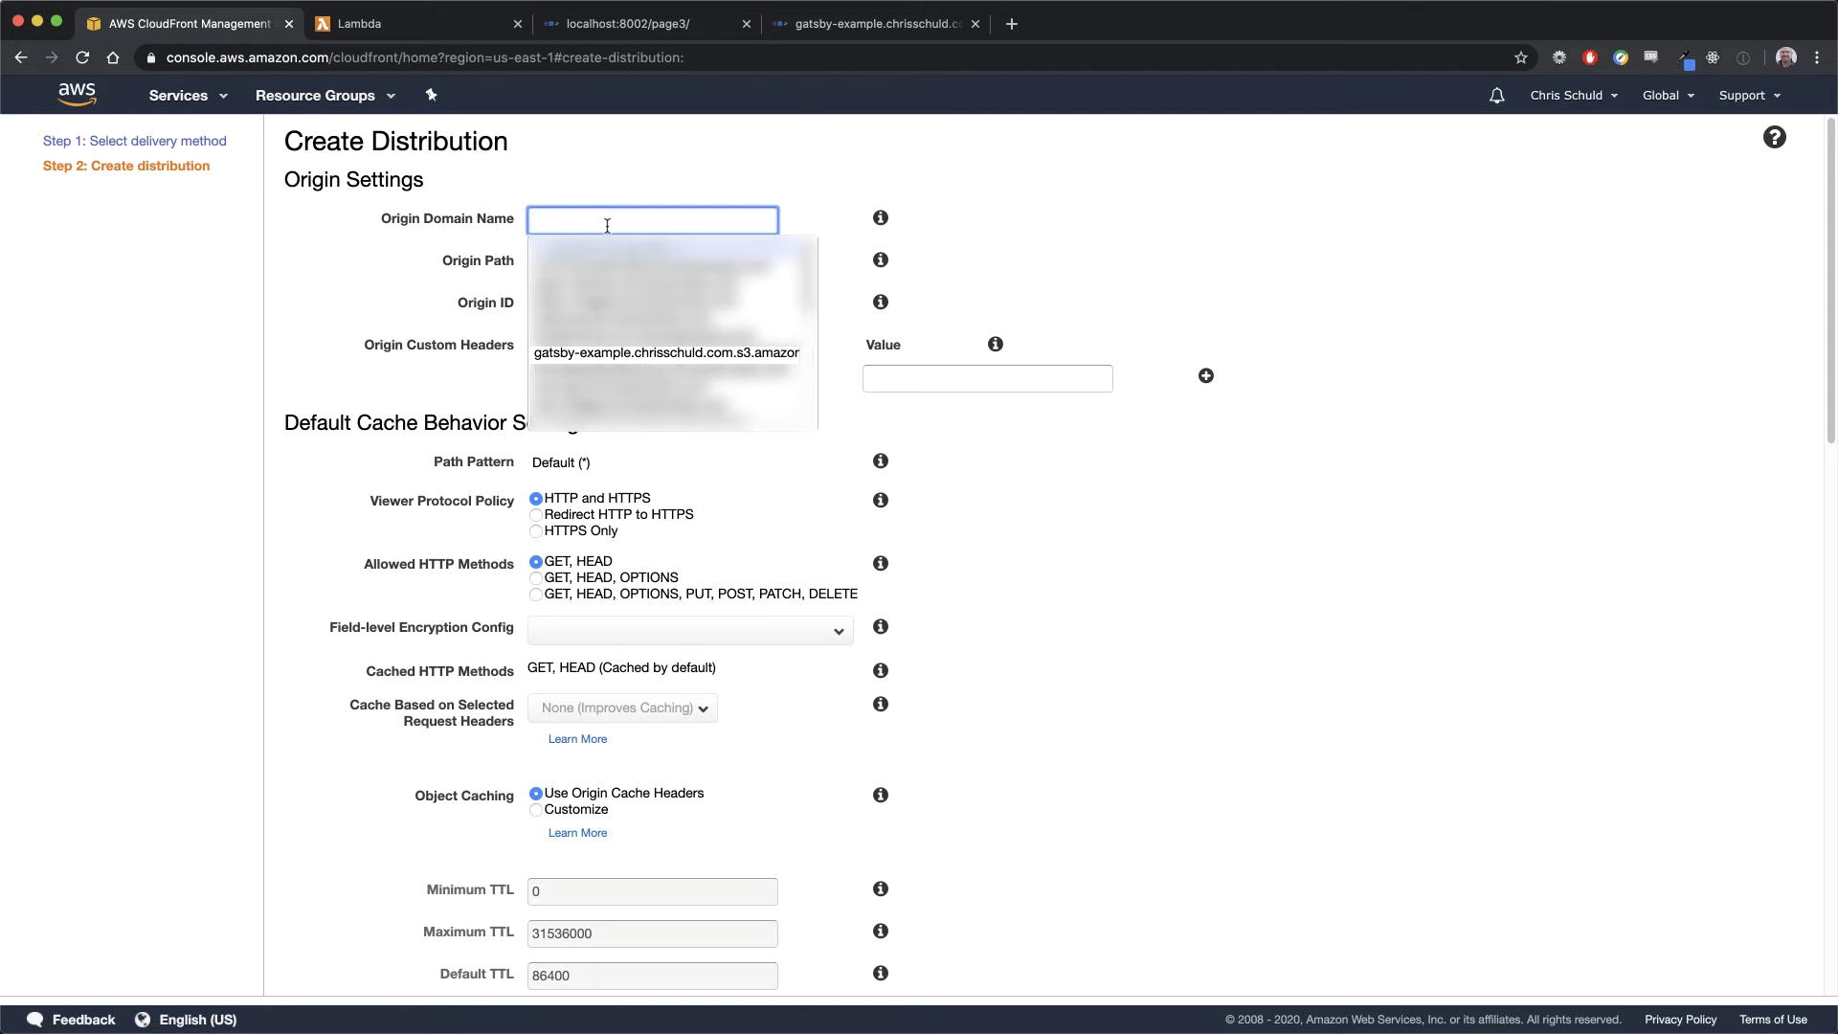
click(647, 354)
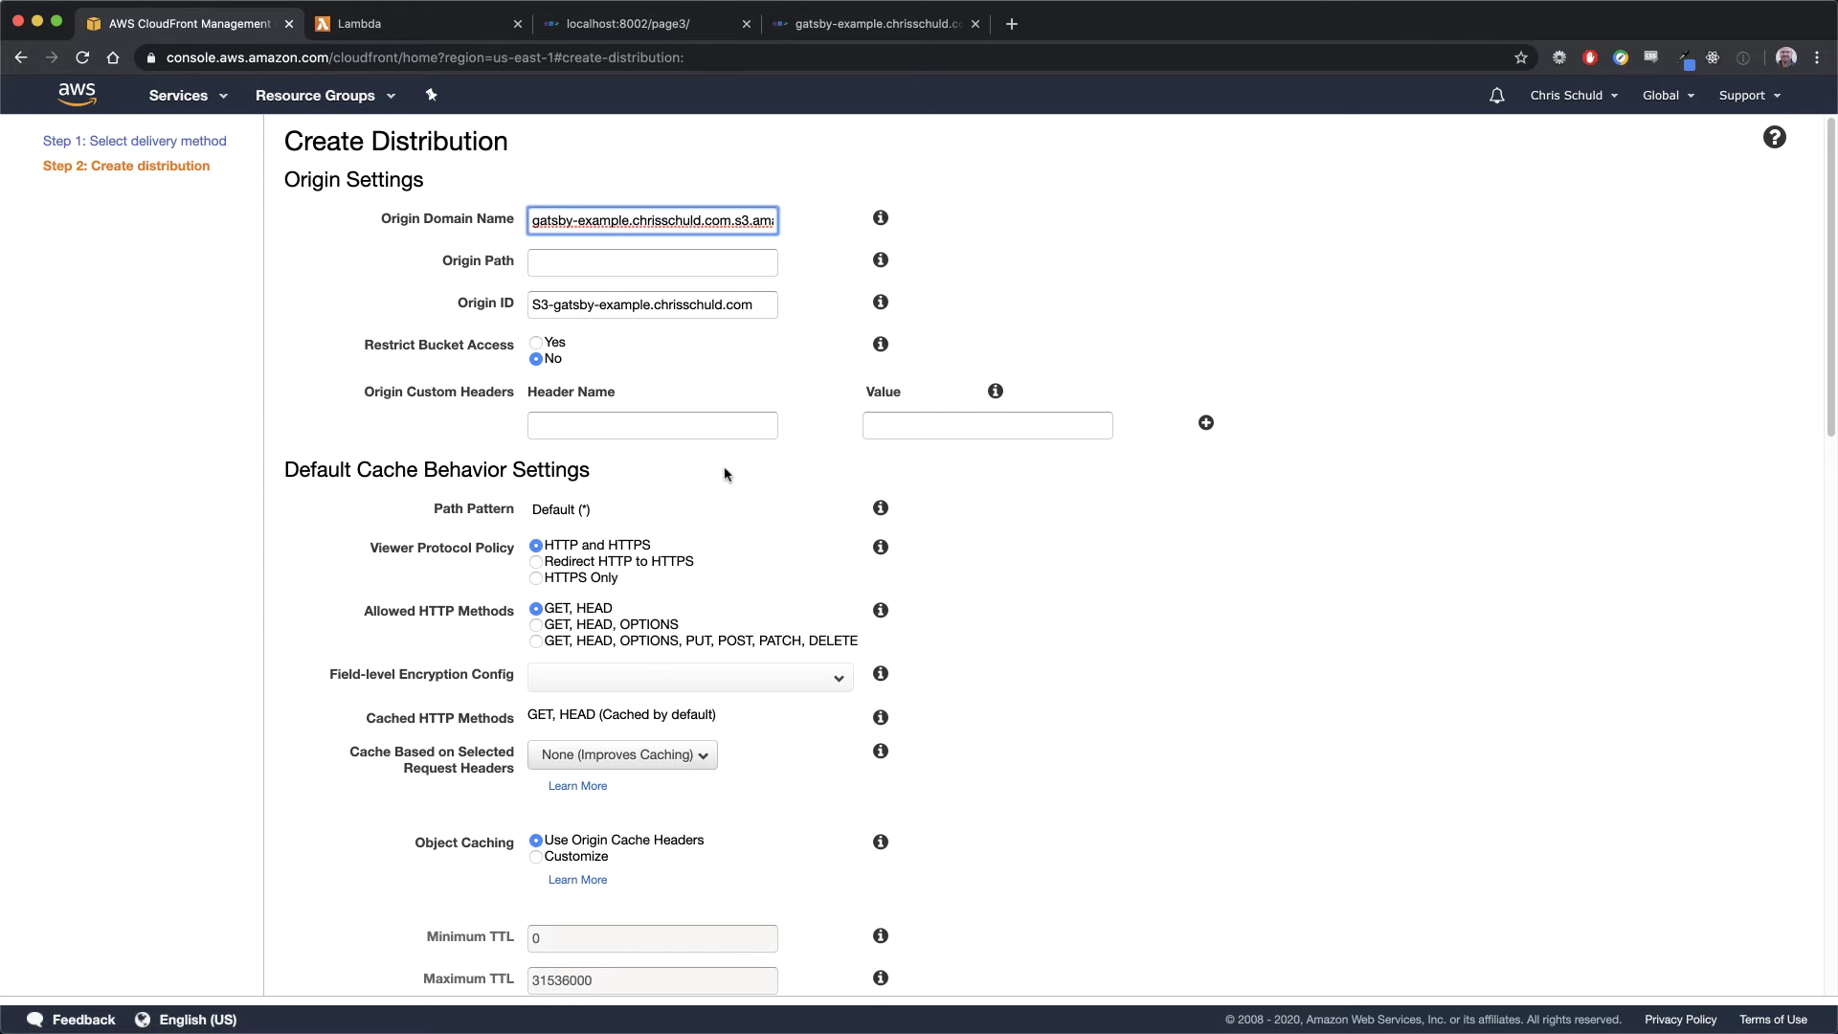
scroll(722, 474, down, 1)
scroll(659, 459, down, 1)
click(601, 490)
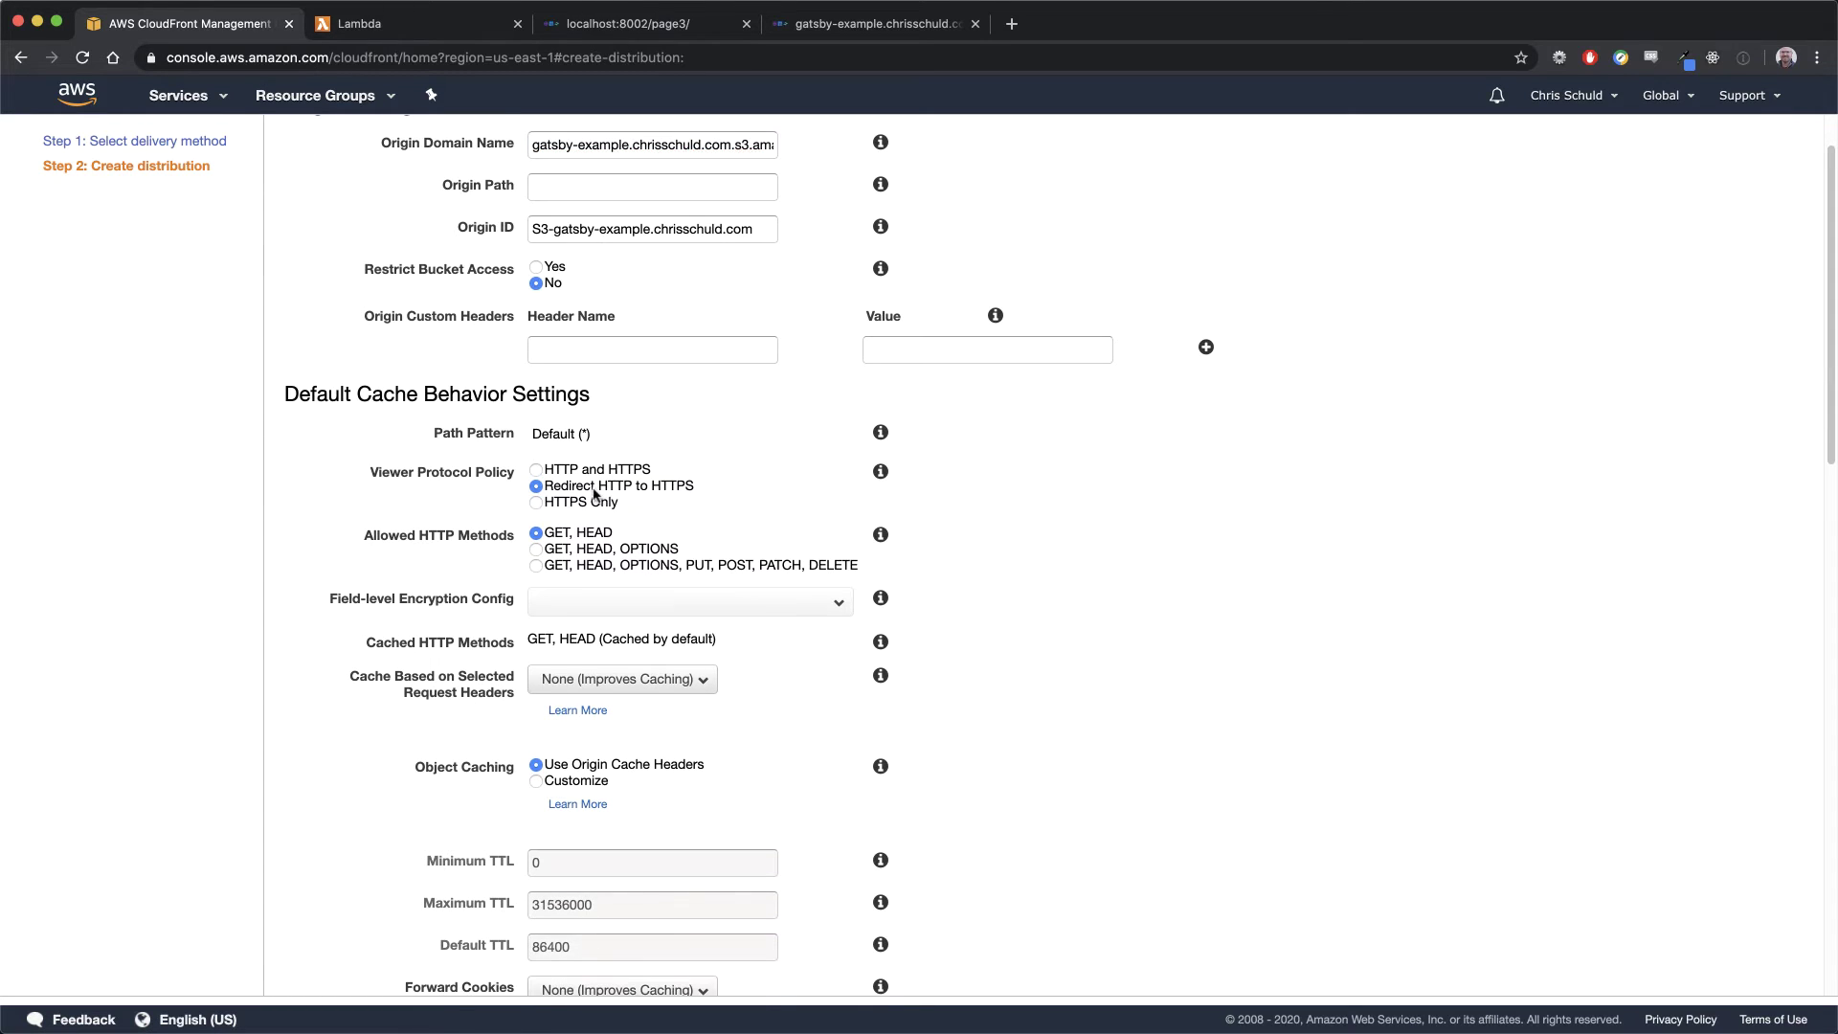
scroll(766, 527, down, 15)
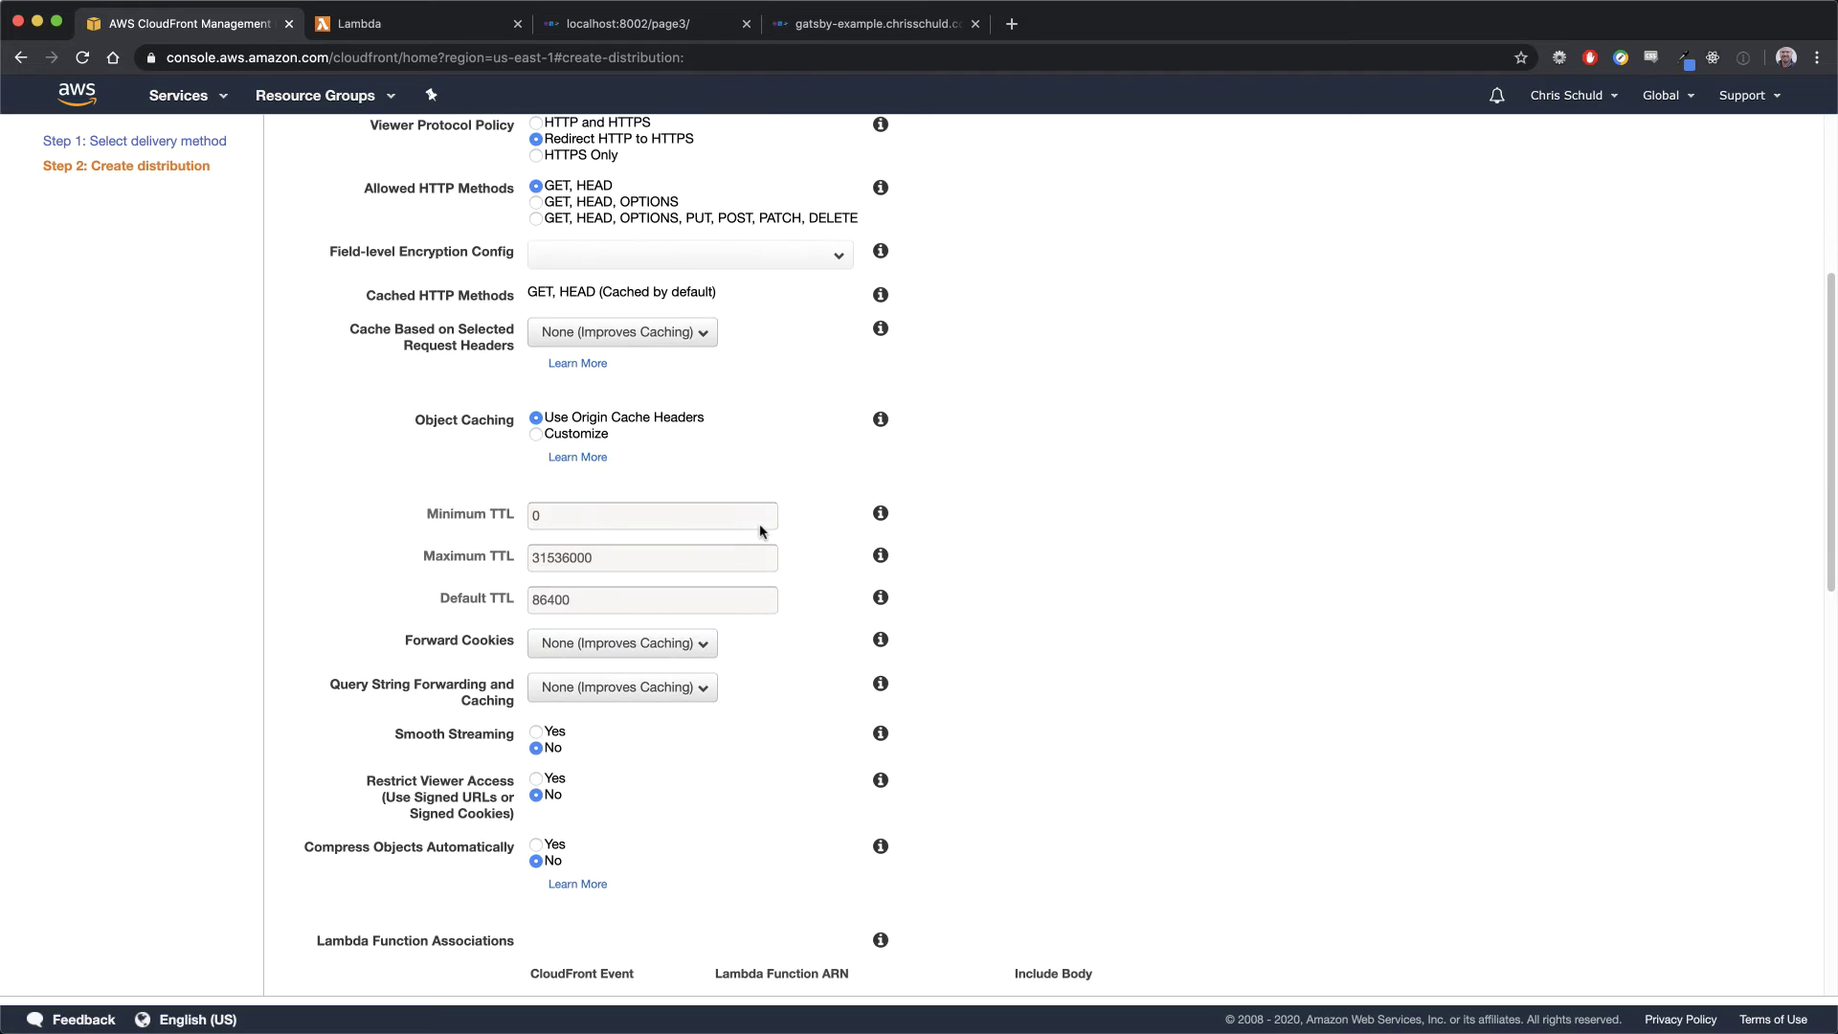
Enter the site's gatsby-example subdomain as the alternate domain name (CNAME) in the new distribution's settings
scroll(802, 632, down, 4)
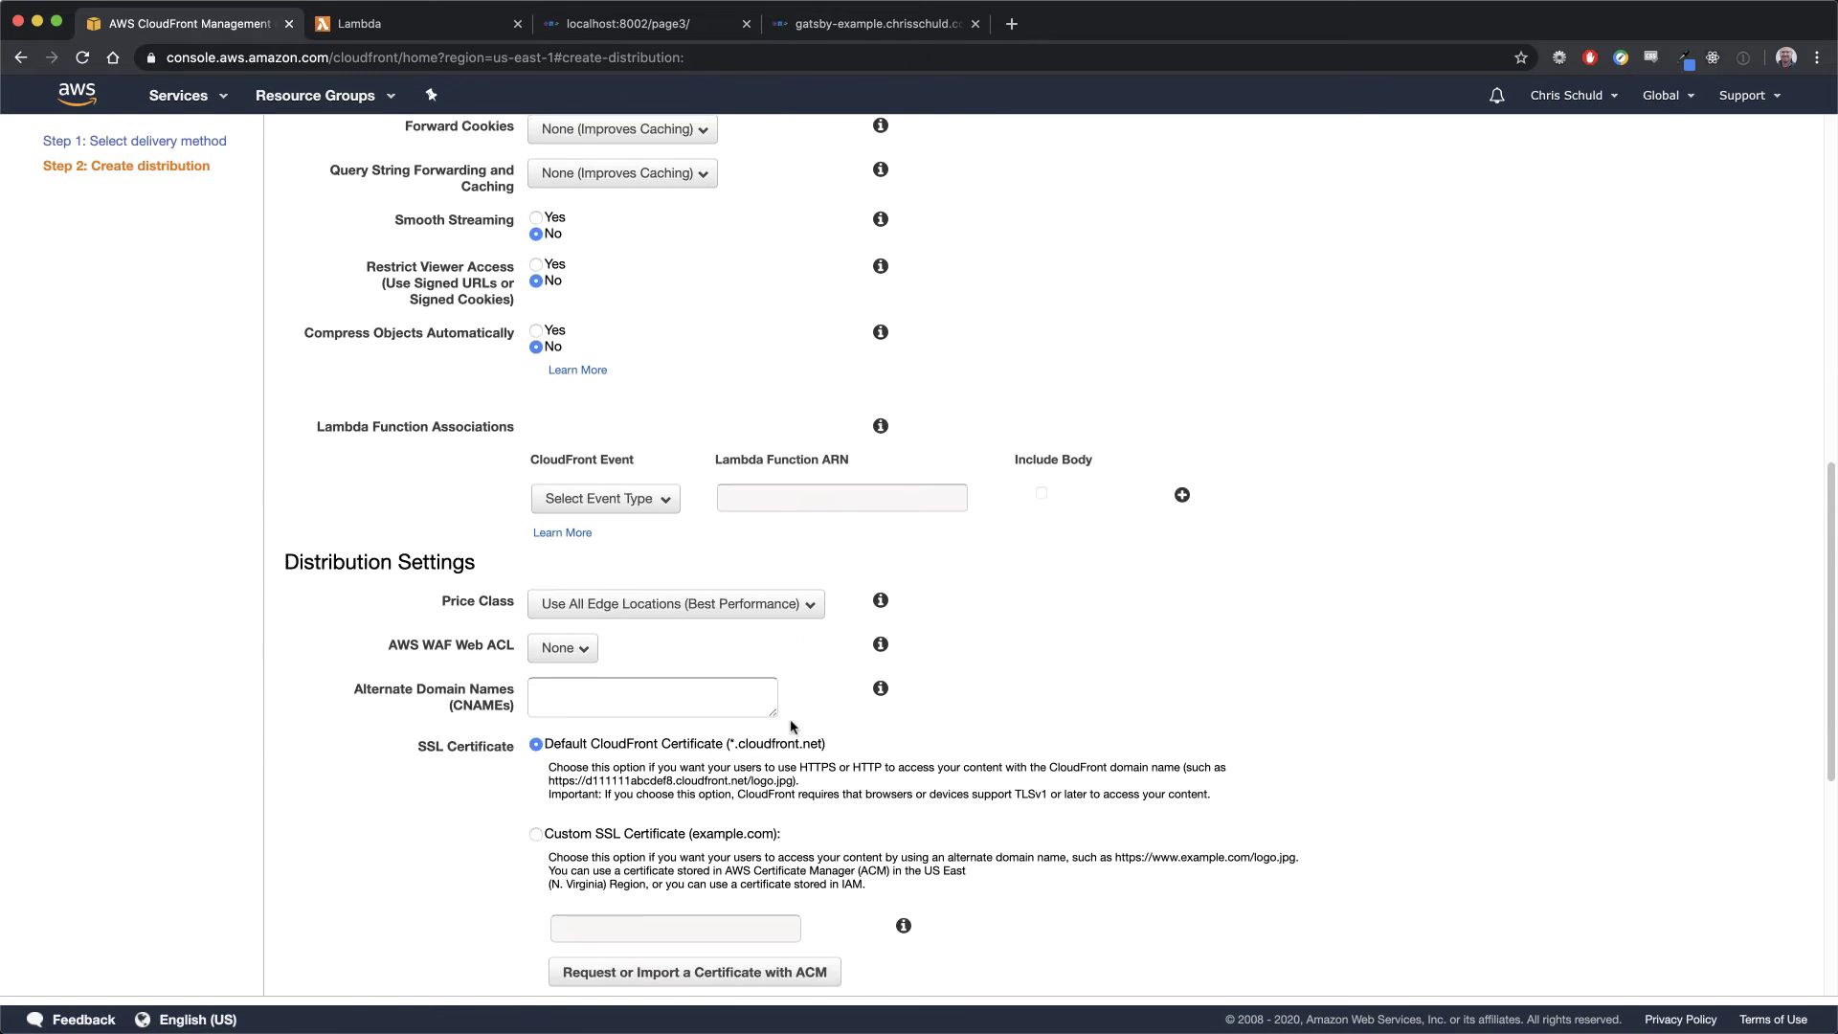
click(624, 600)
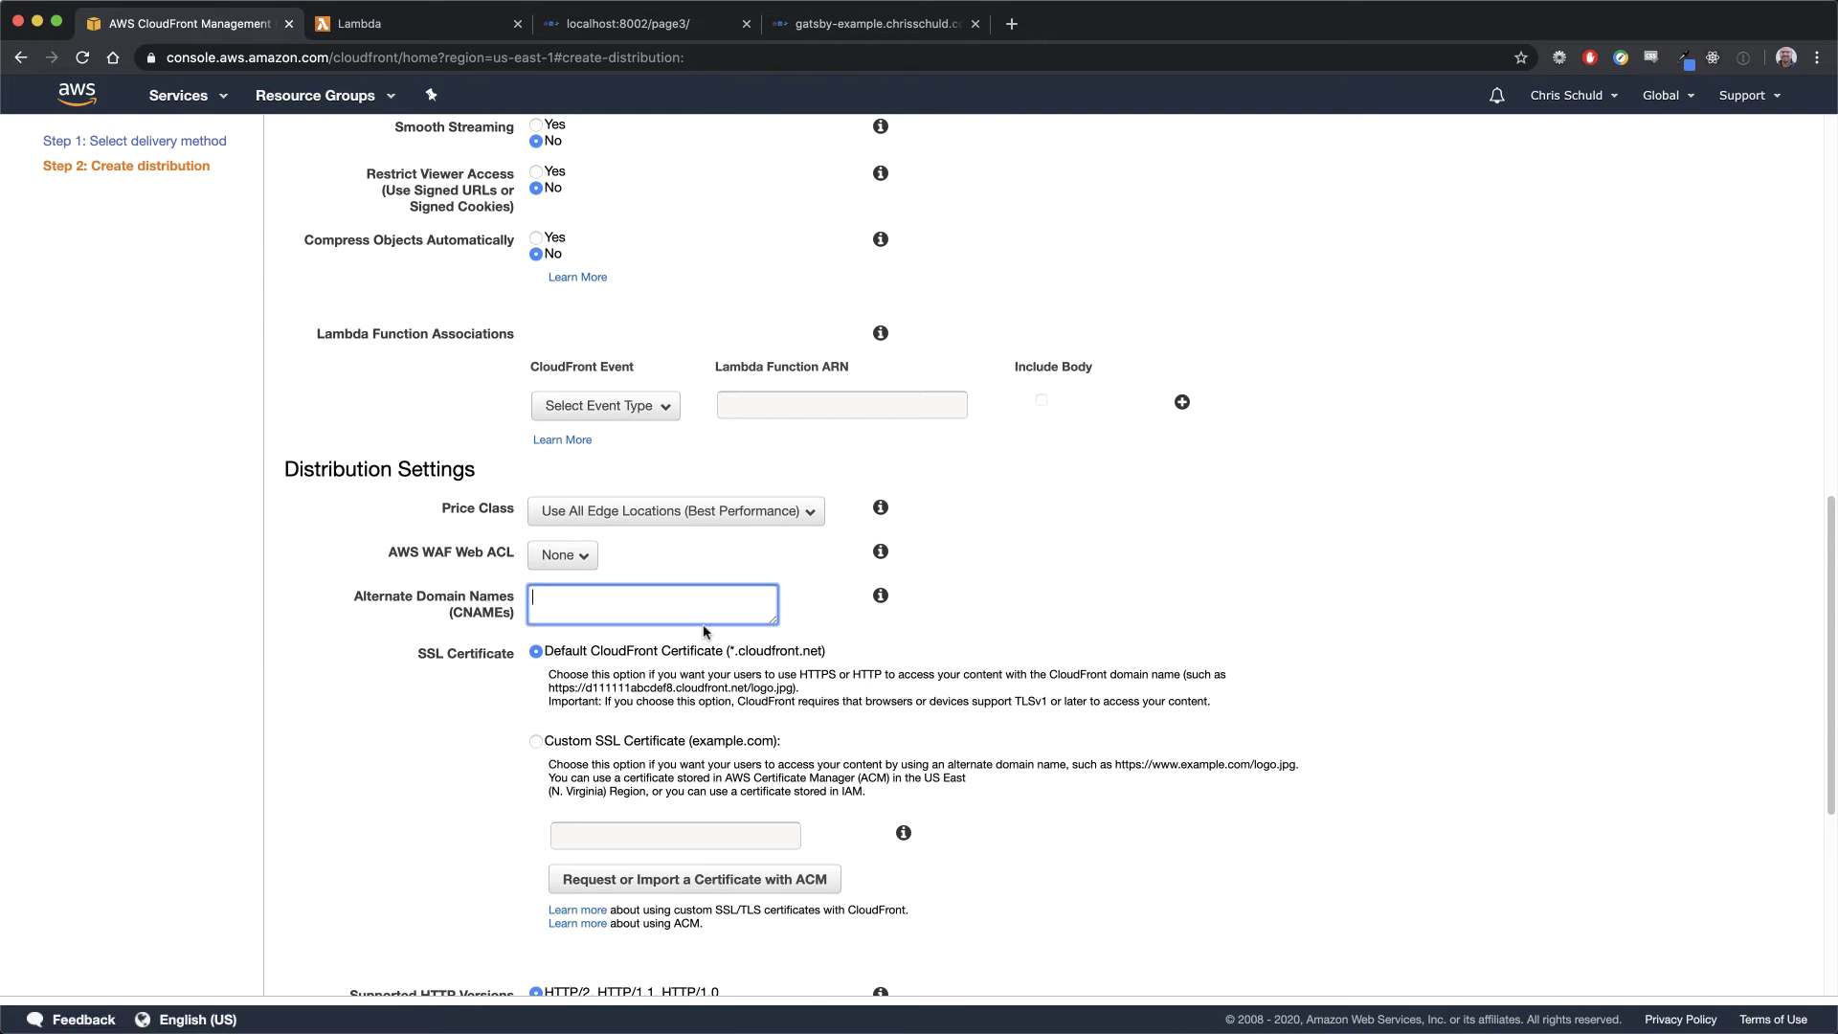
text(gatsby-exc)
text(mple.chrisschuld.com)
scroll(703, 632, down, 1)
Assign the site domain's ACM certificate as the custom SSL certificate and create the distribution
click(656, 718)
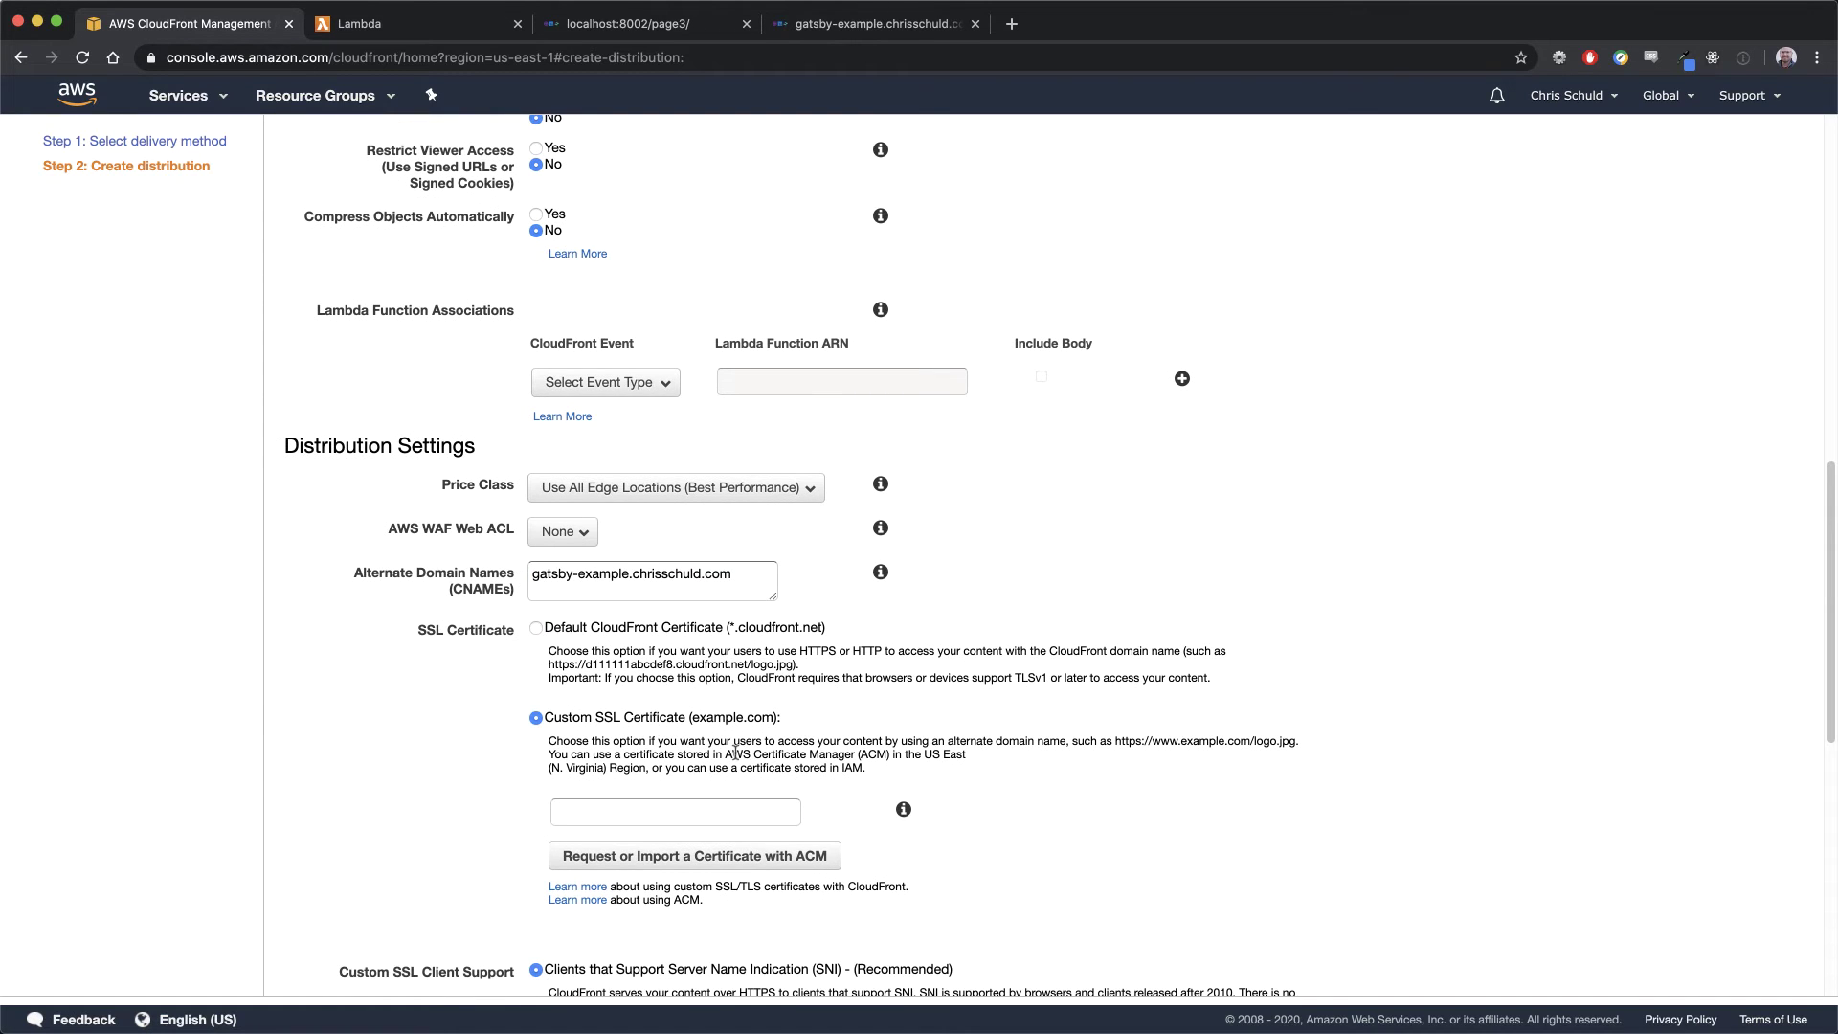
scroll(735, 754, down, 3)
click(675, 632)
click(660, 684)
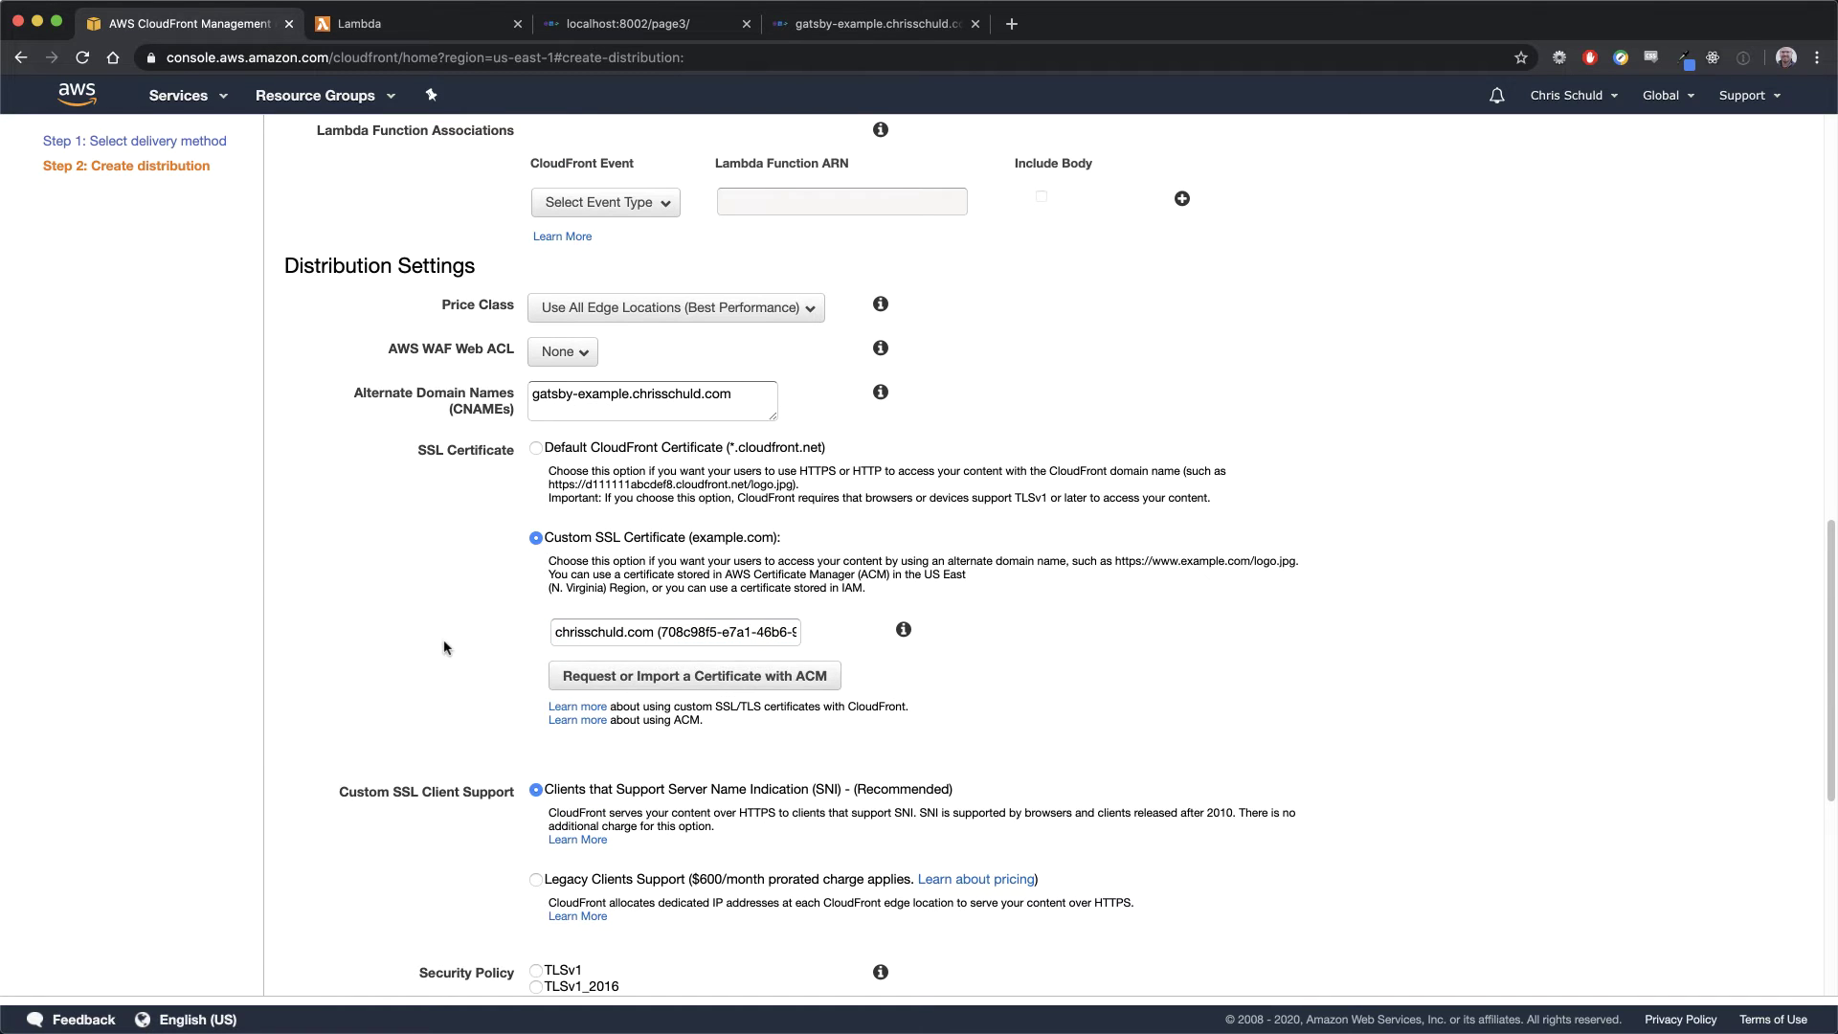
scroll(443, 647, down, 10)
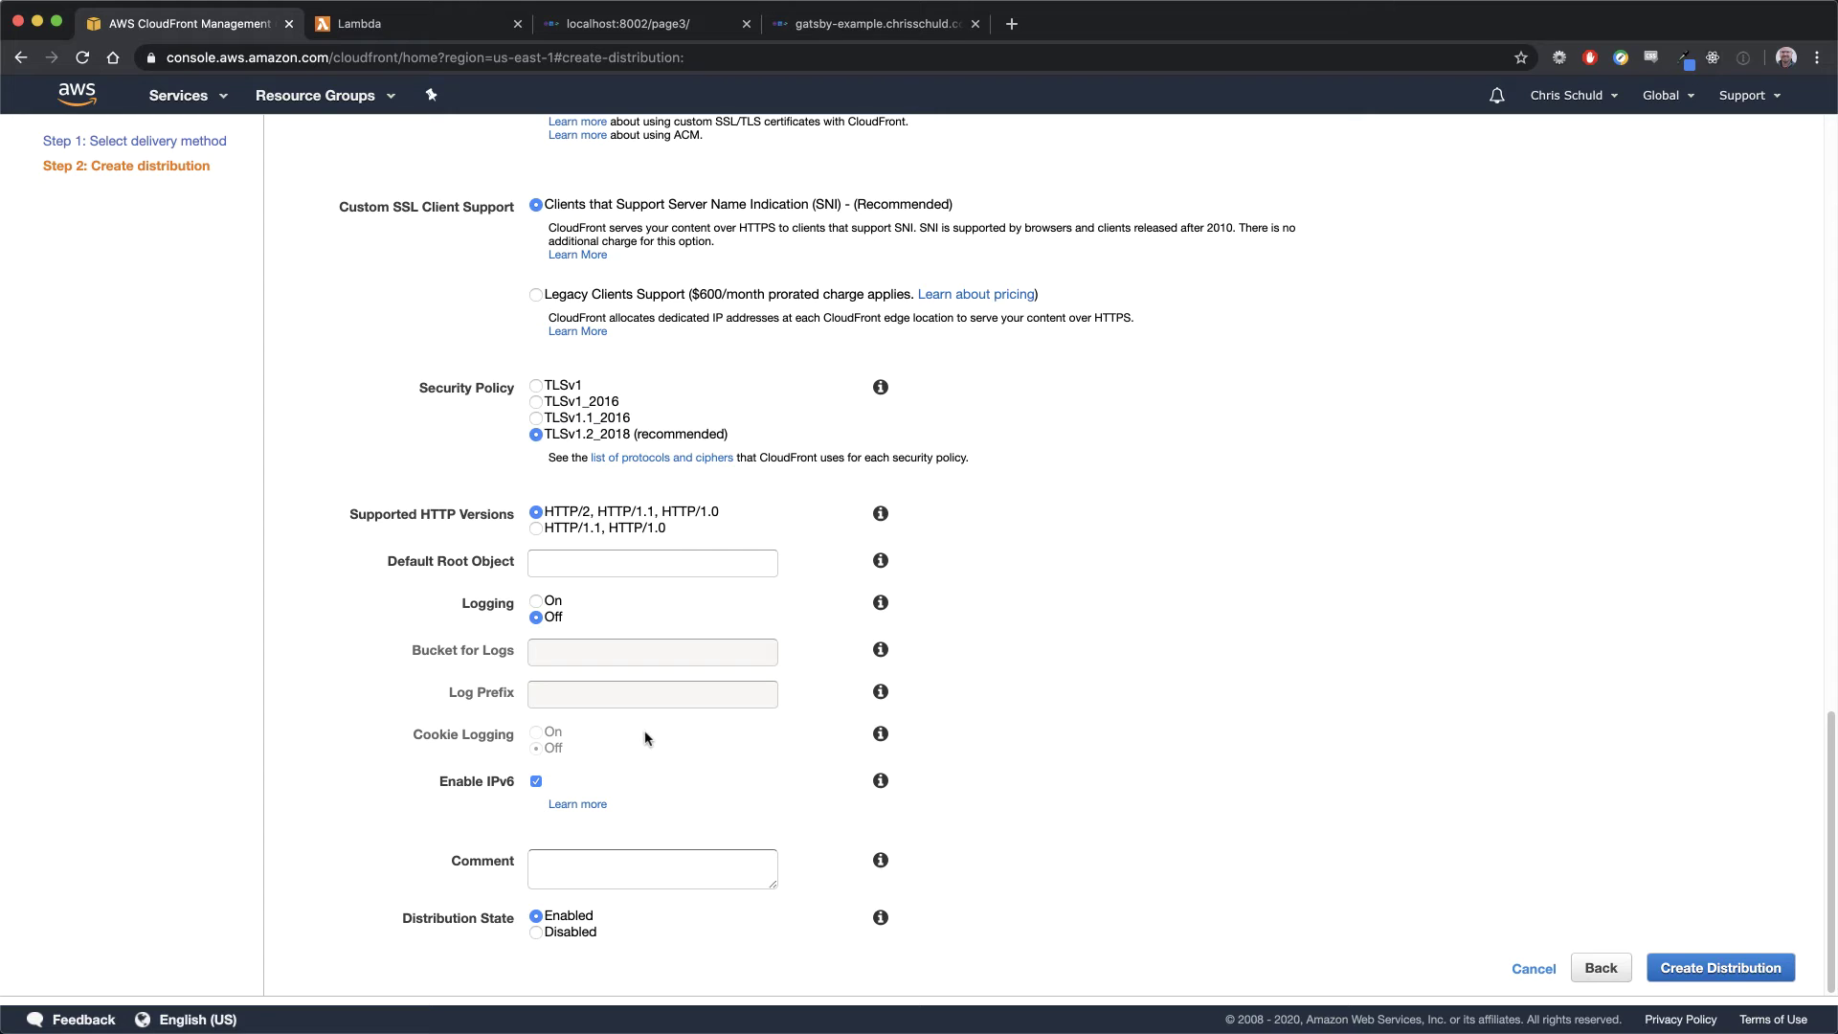
click(1721, 967)
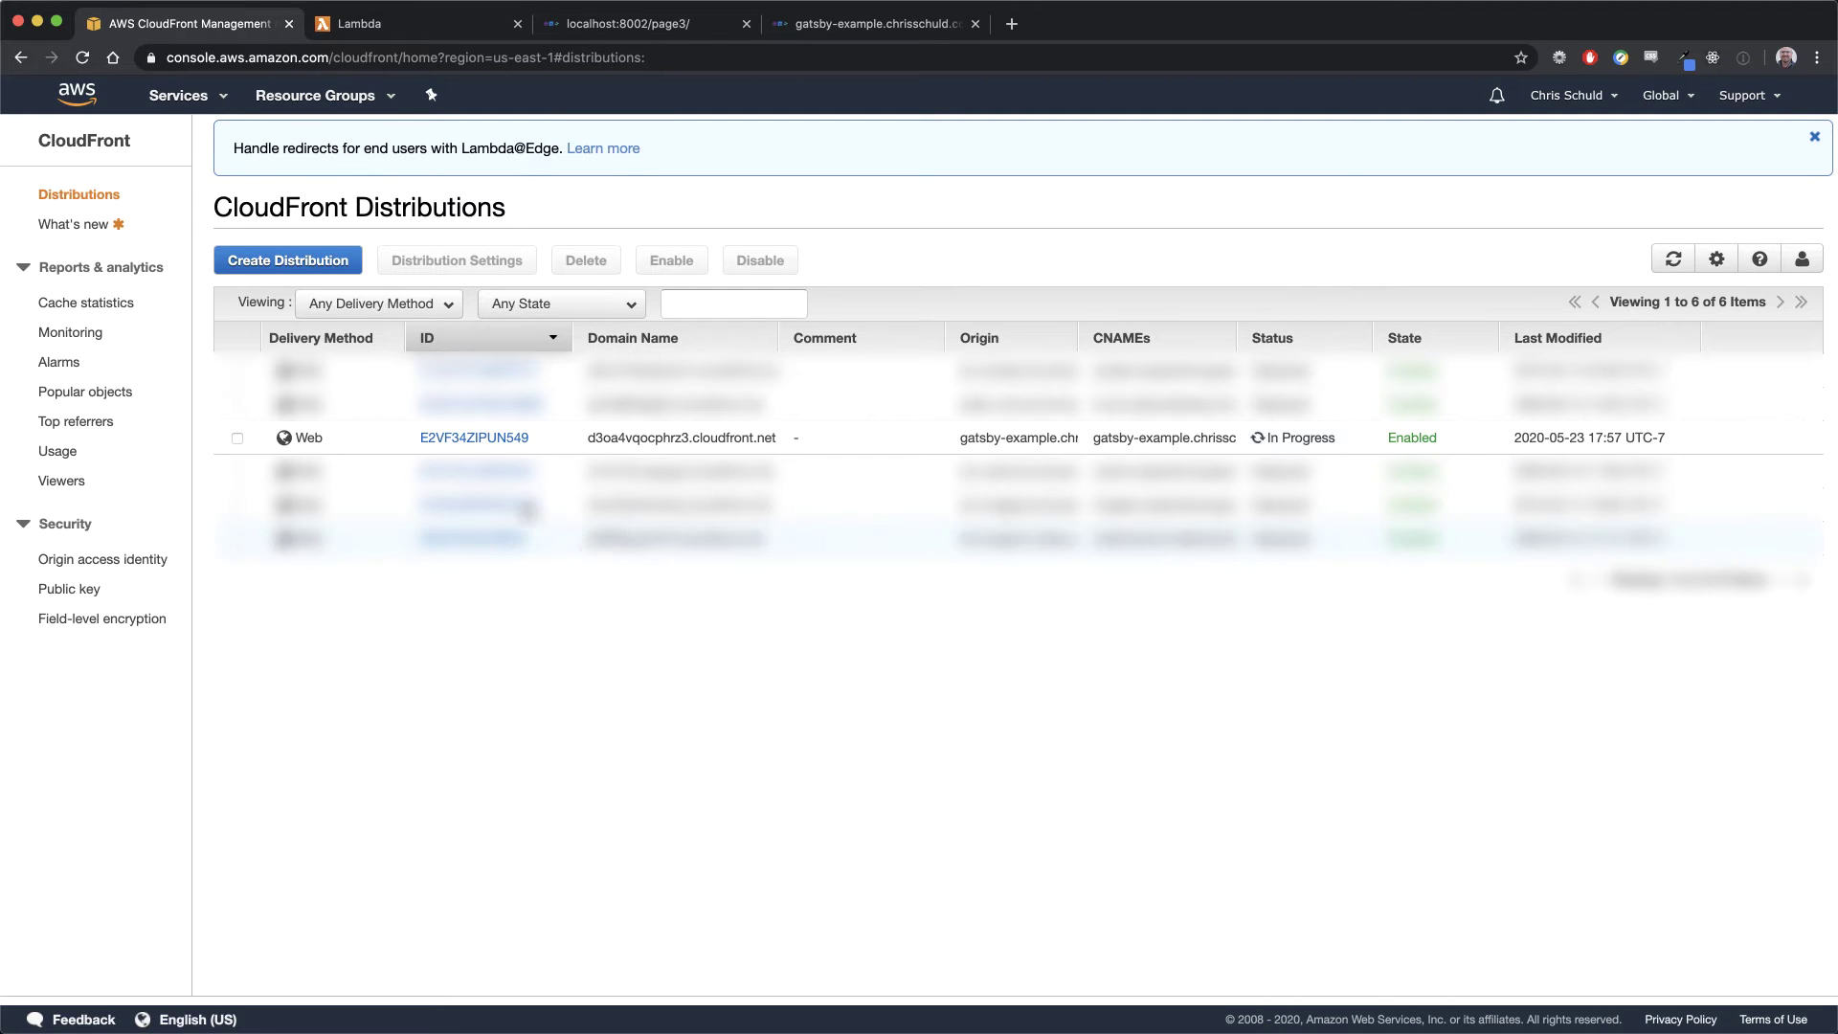
Go to the Route 53 hosted zones, filter them by the site's domain and open its record sets
click(181, 100)
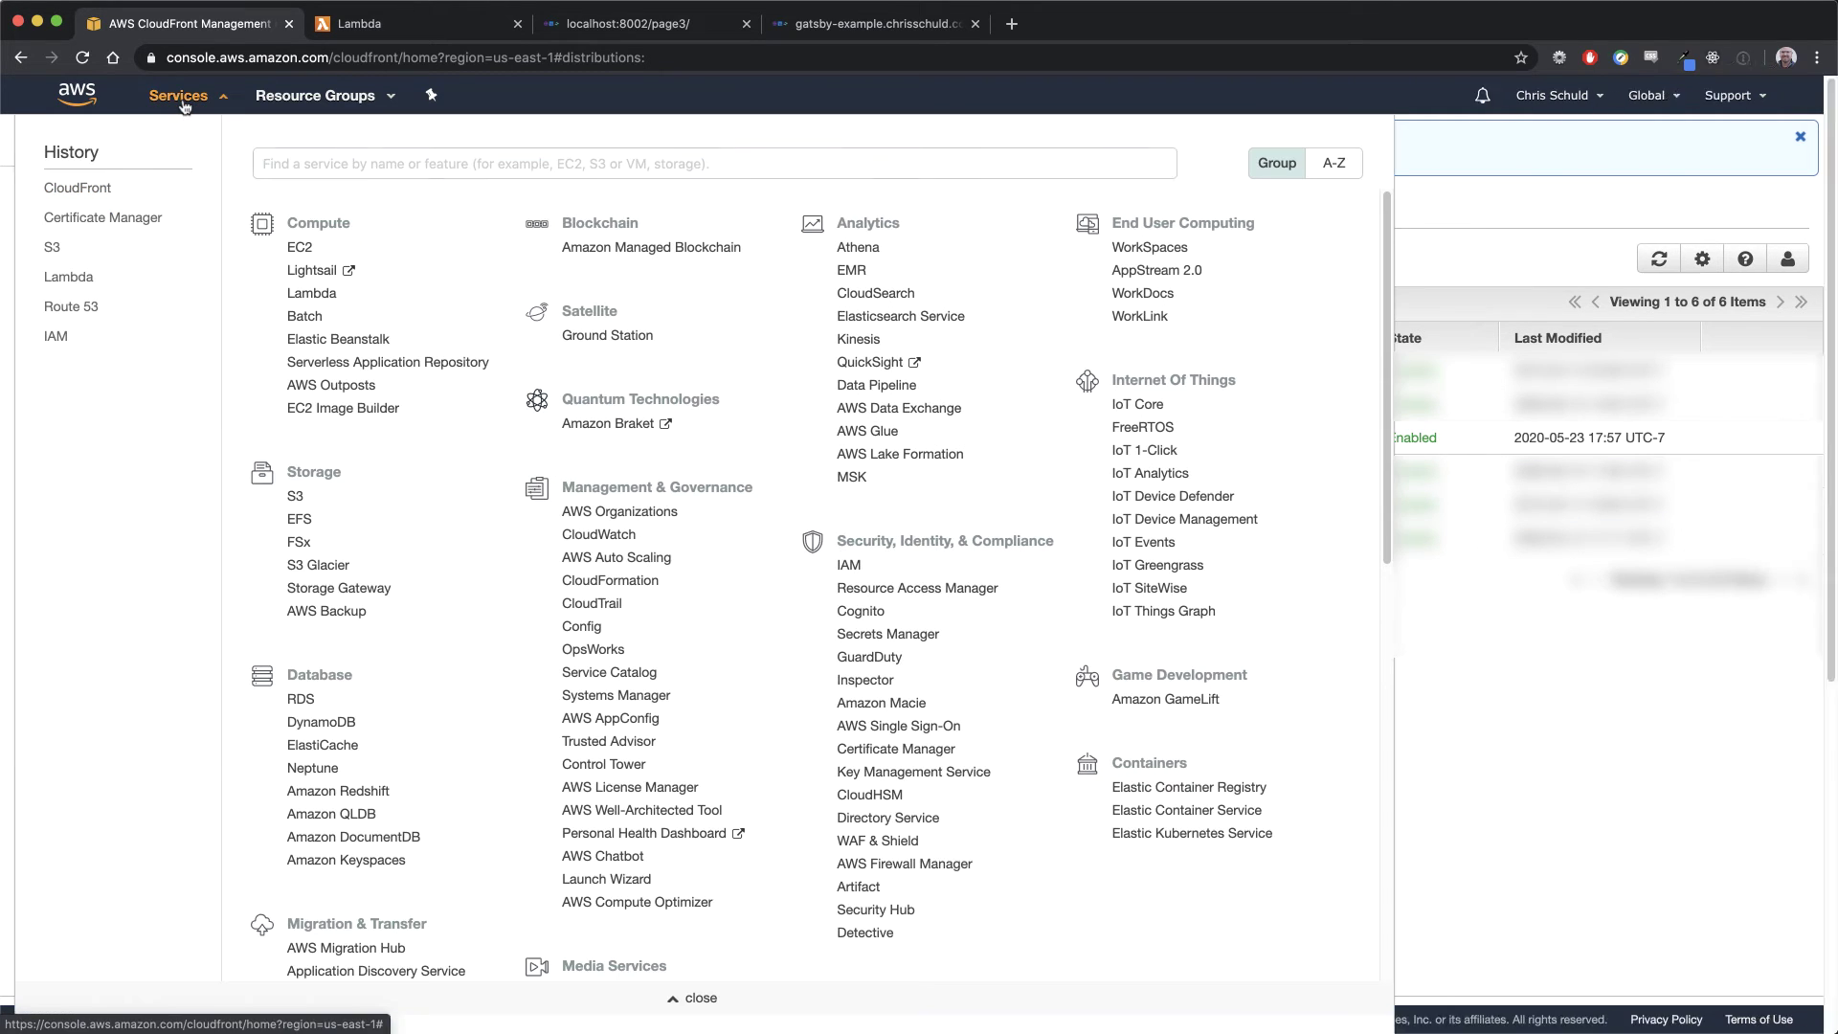
click(69, 307)
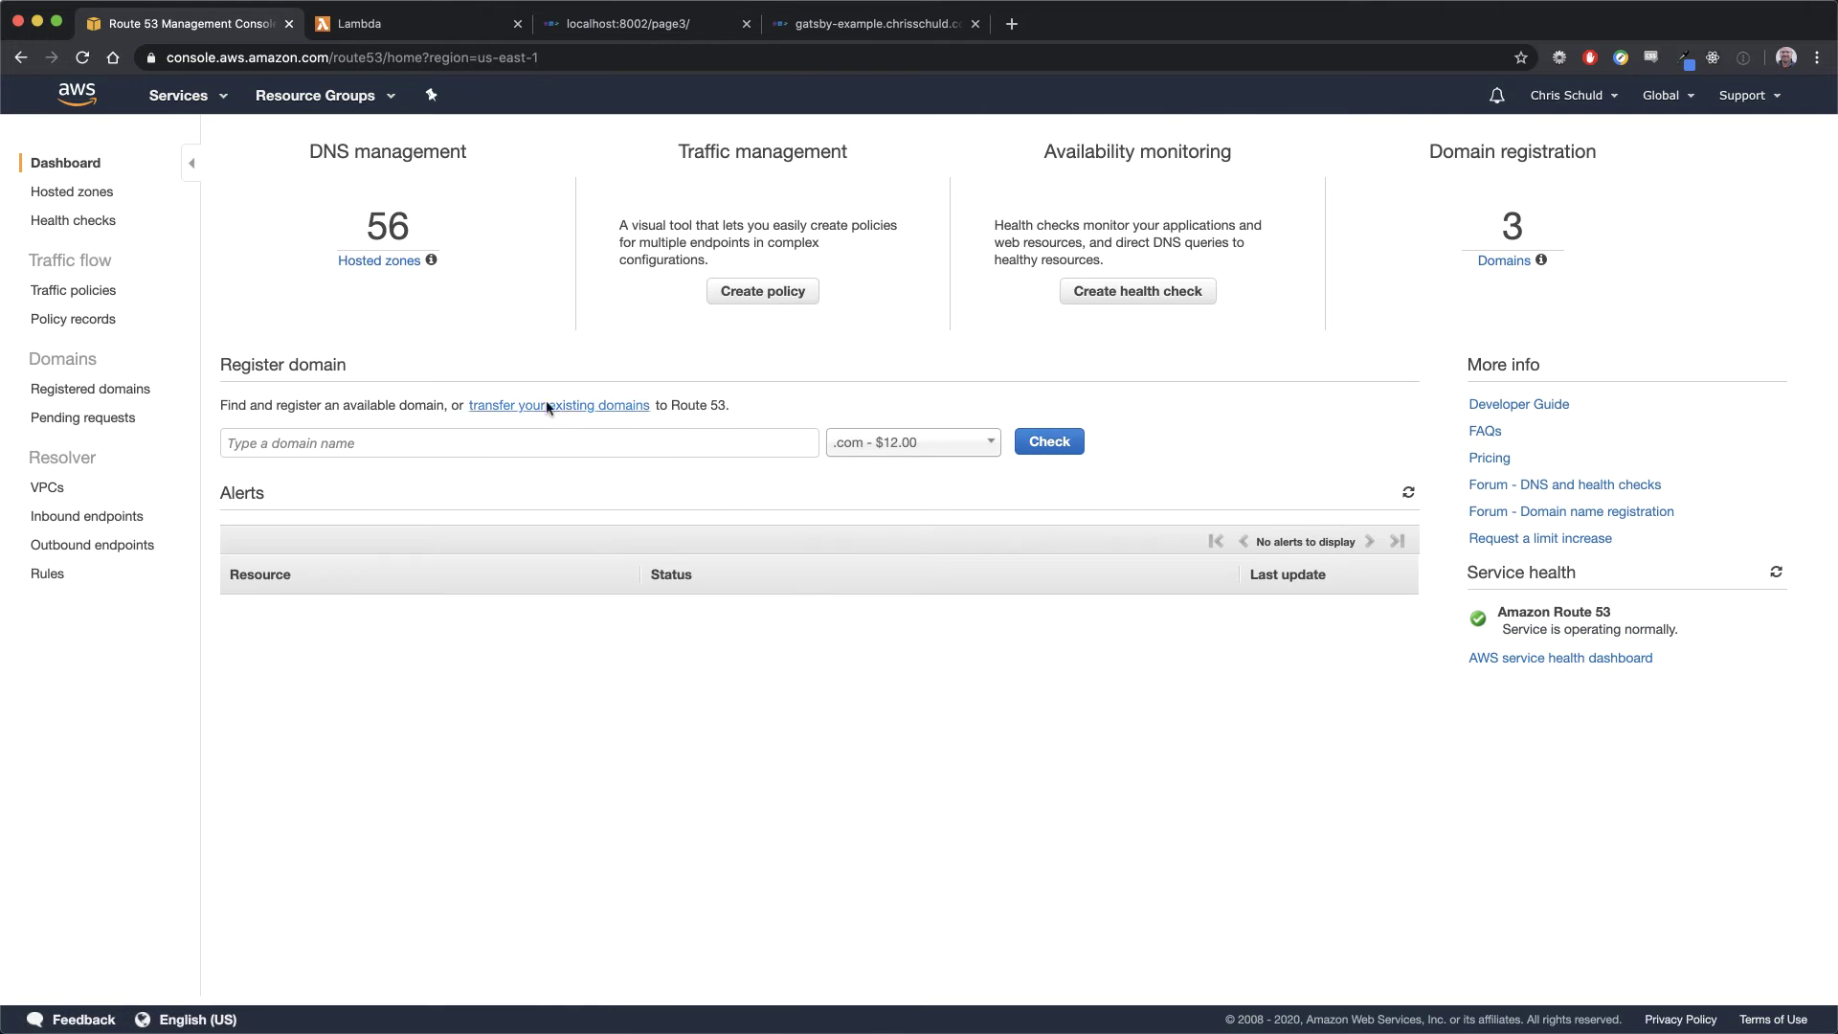
click(381, 259)
click(384, 193)
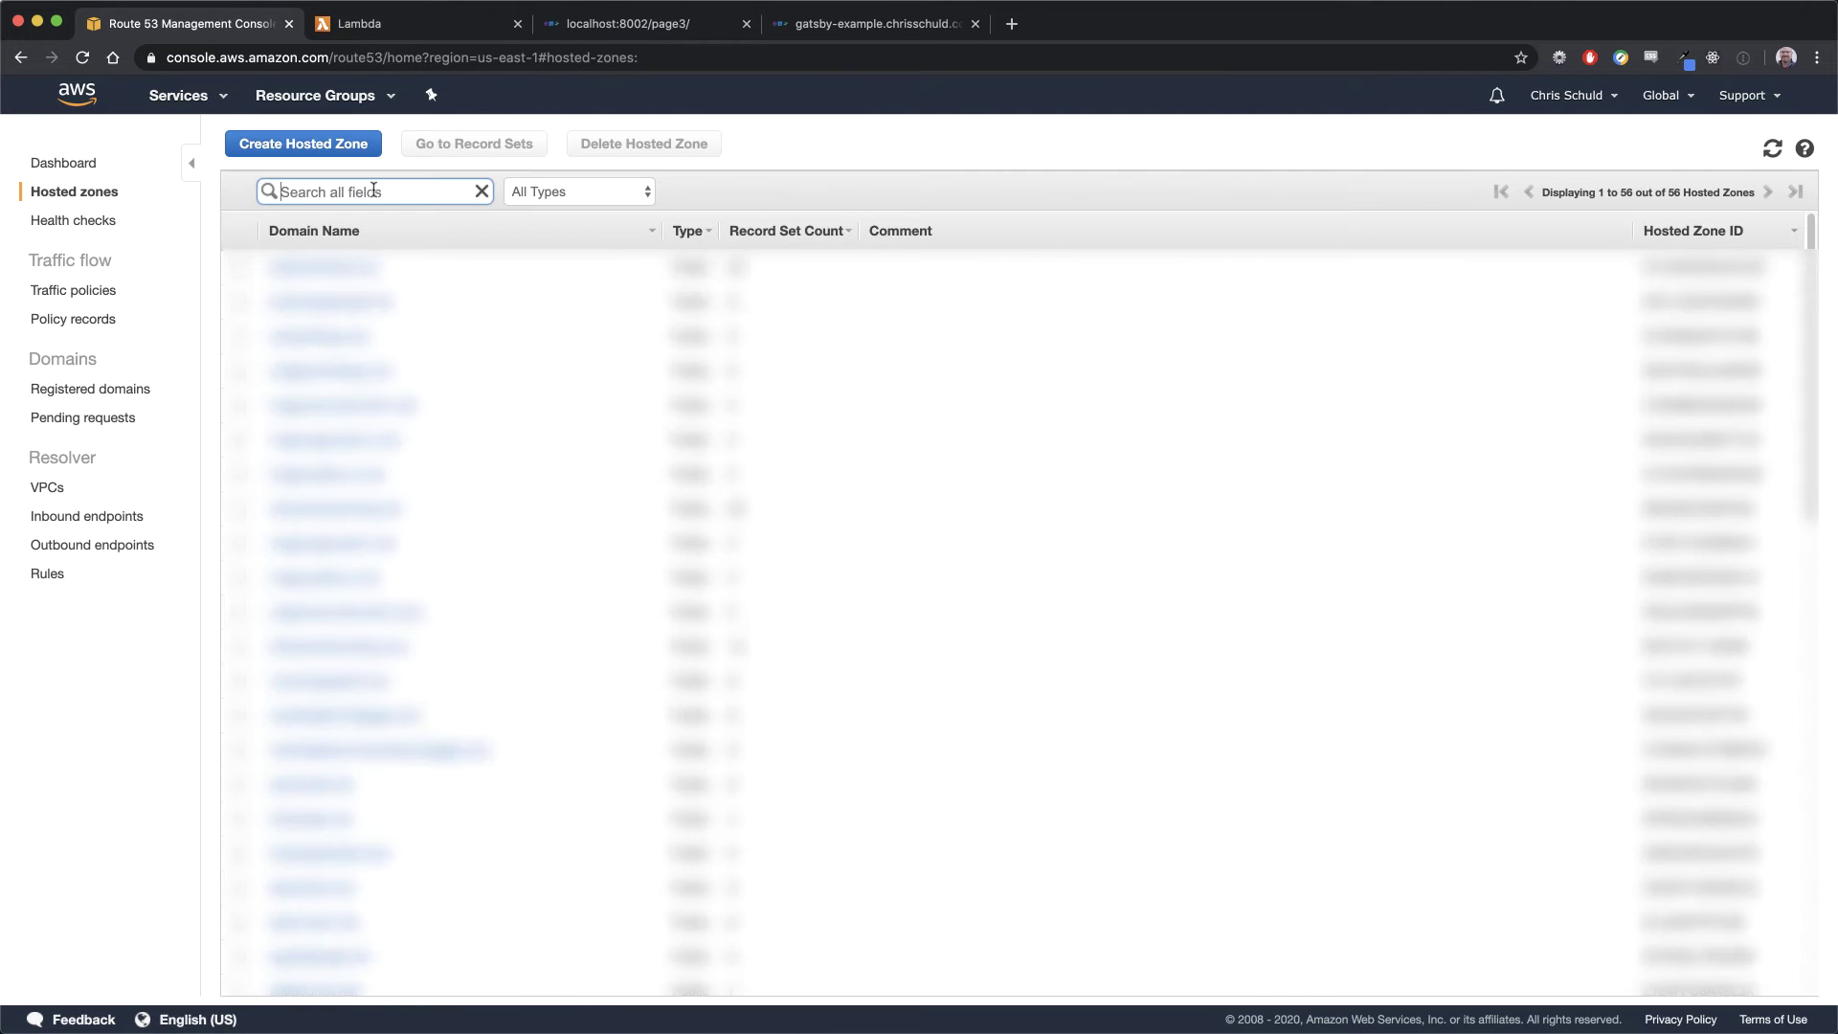
text(chrisschuld.com)
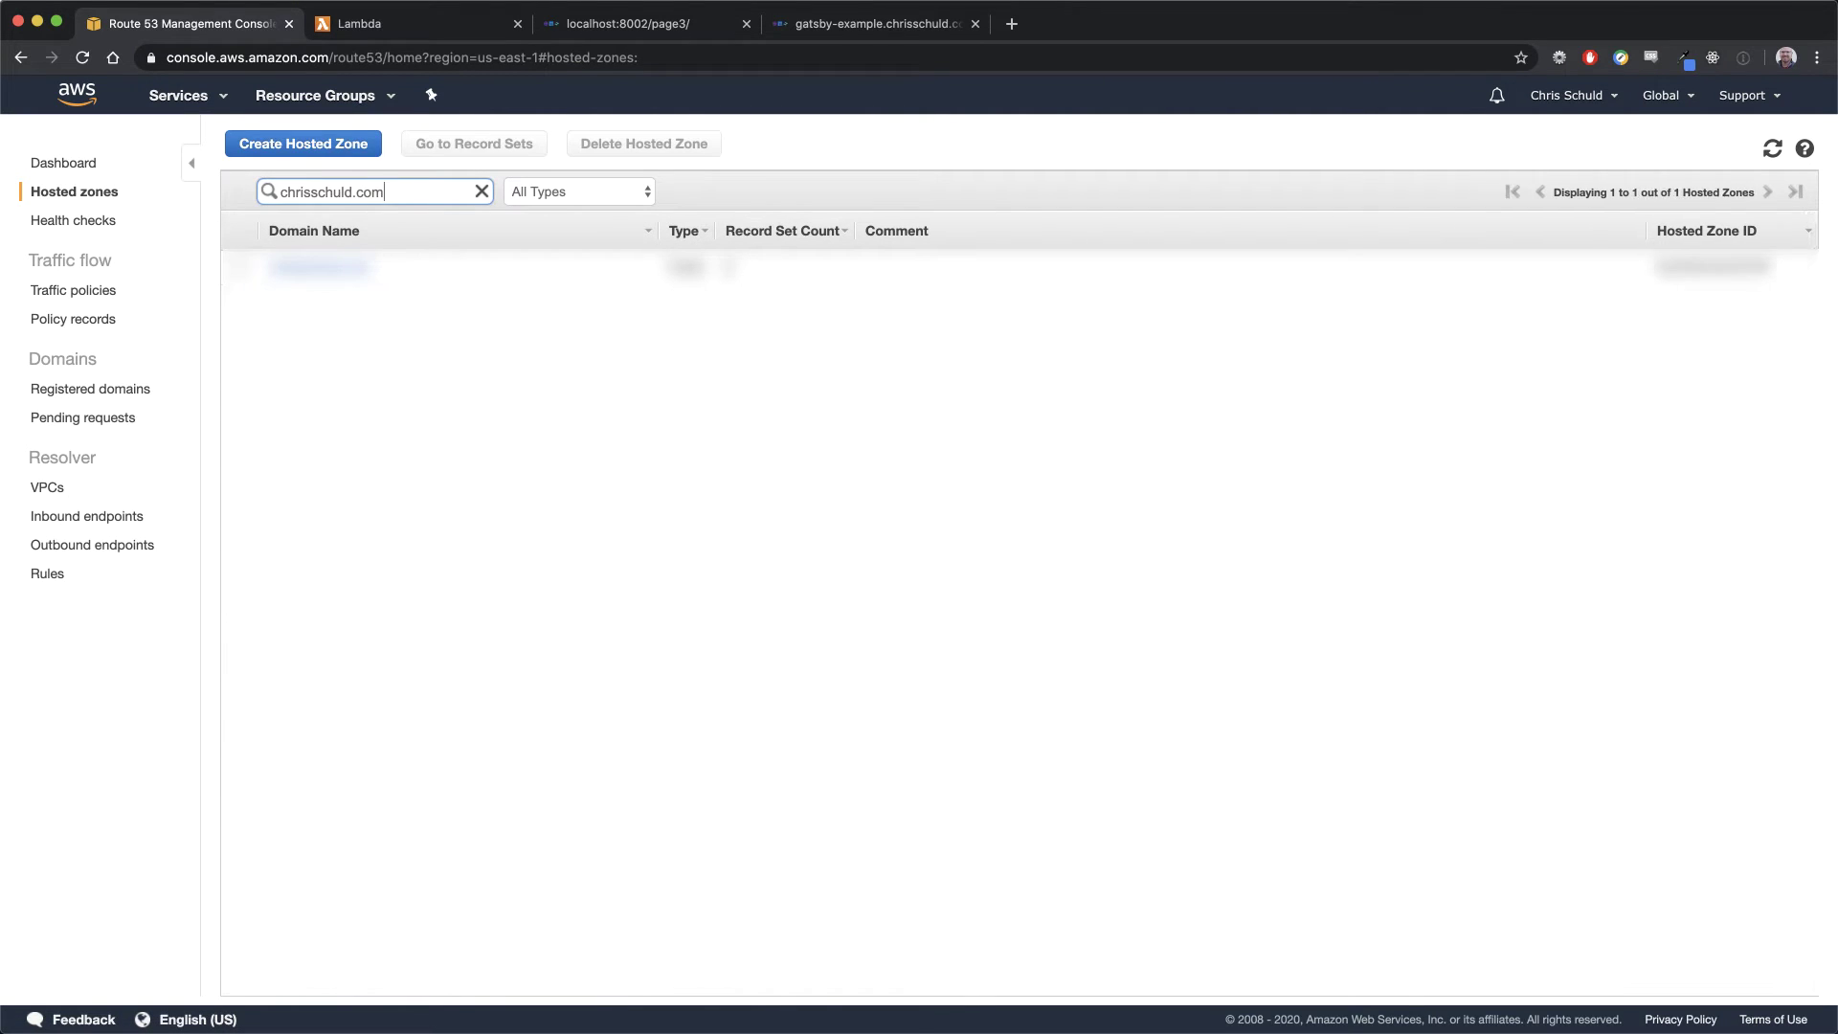
click(328, 268)
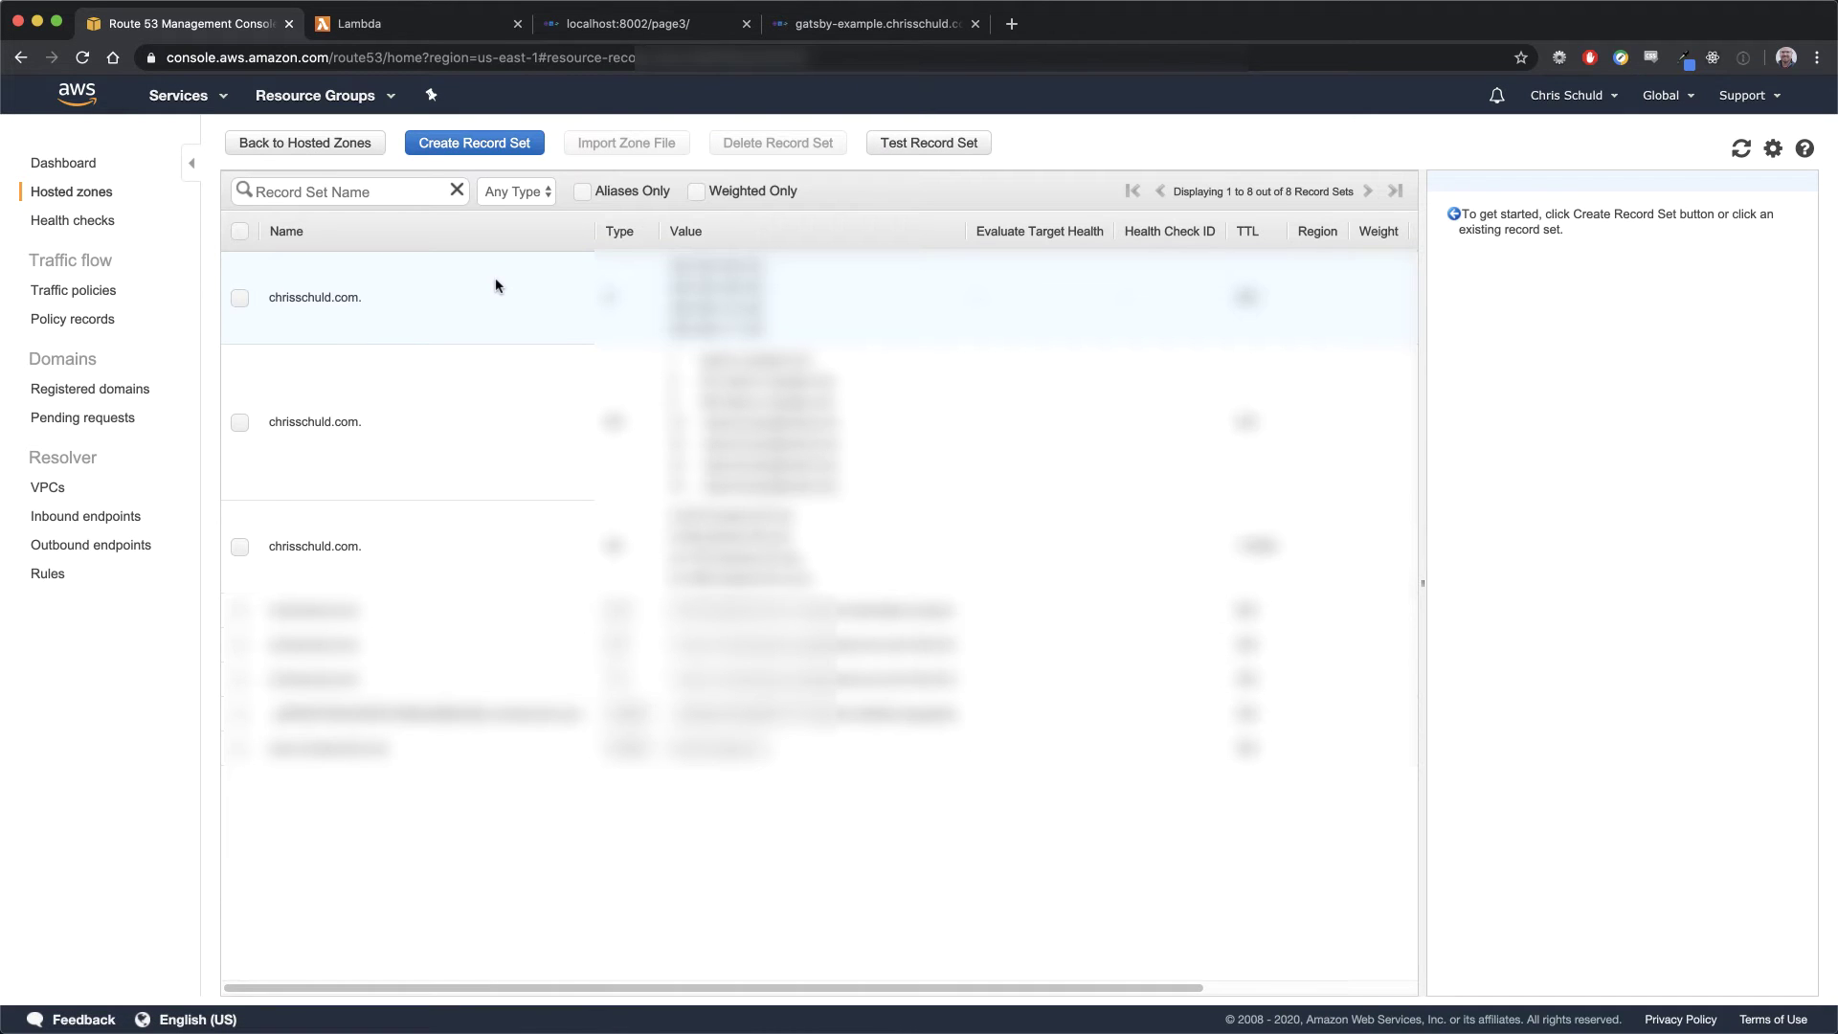
Create an A – IPv4 address alias record named gatsby-example with the alias target d3oa4vqocphrz3.cloudfront.net
click(486, 151)
text(gat)
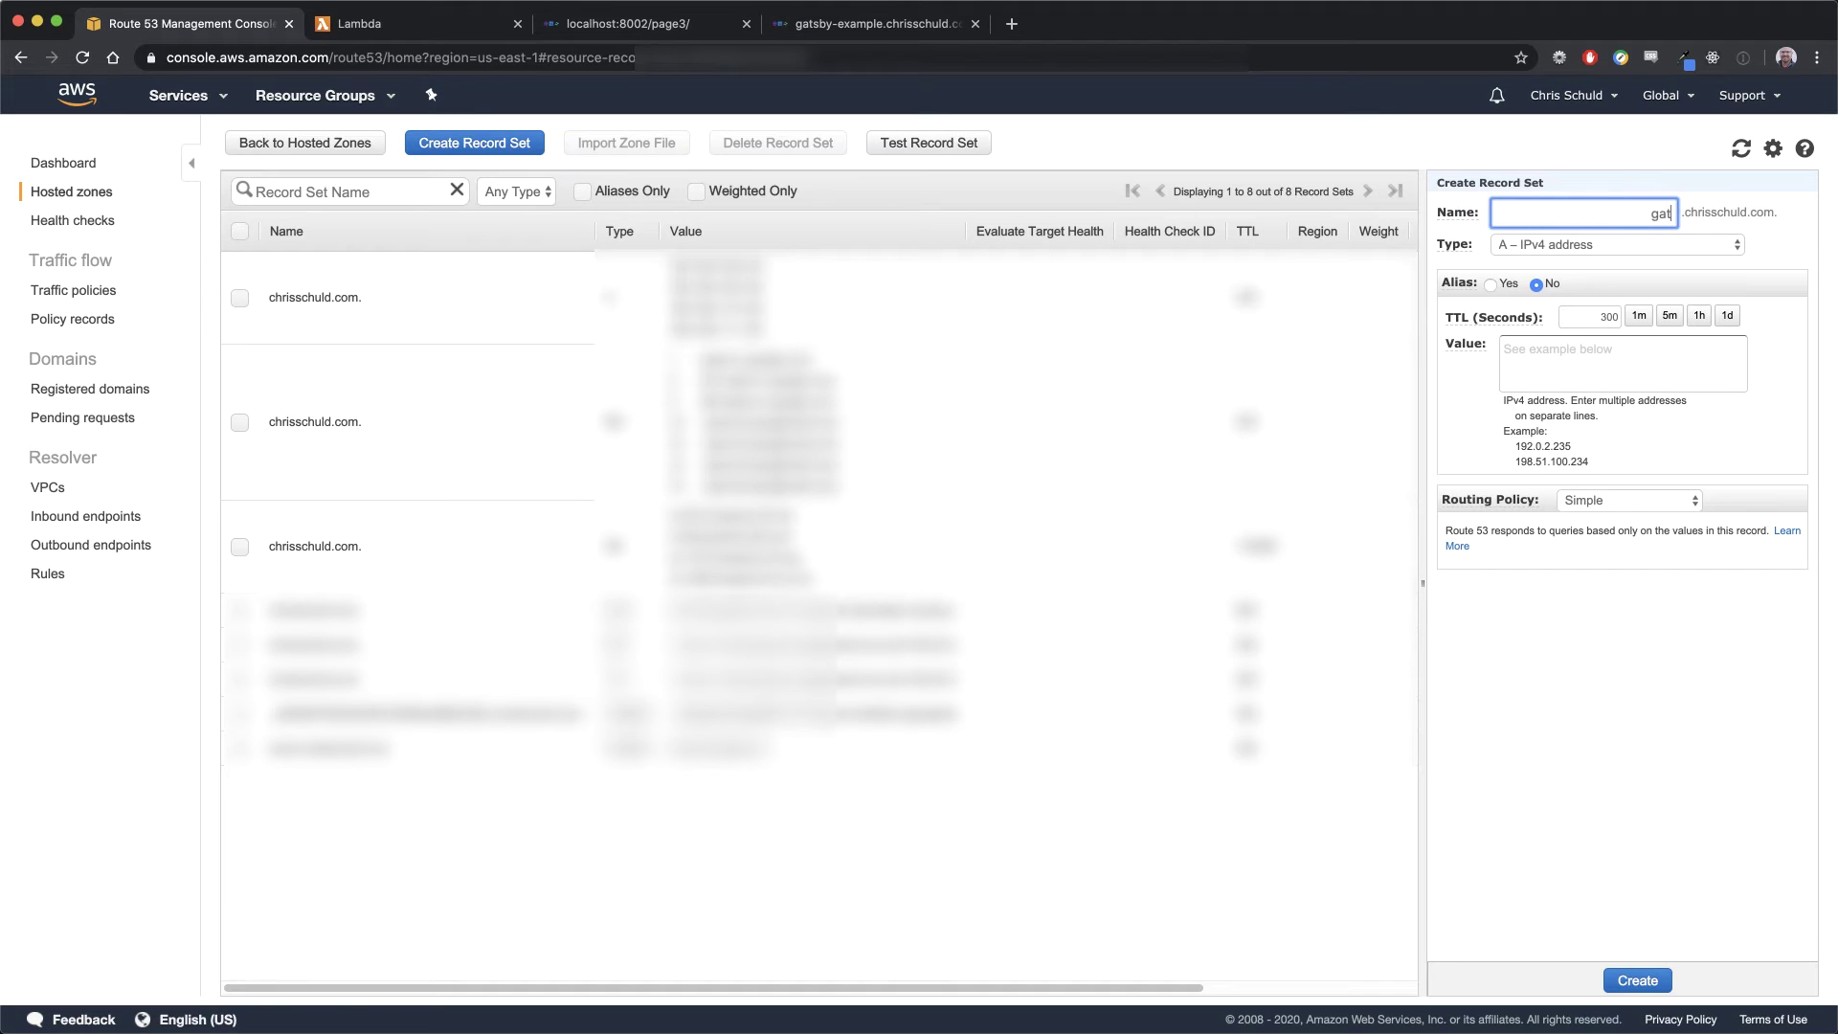
text(sby-example)
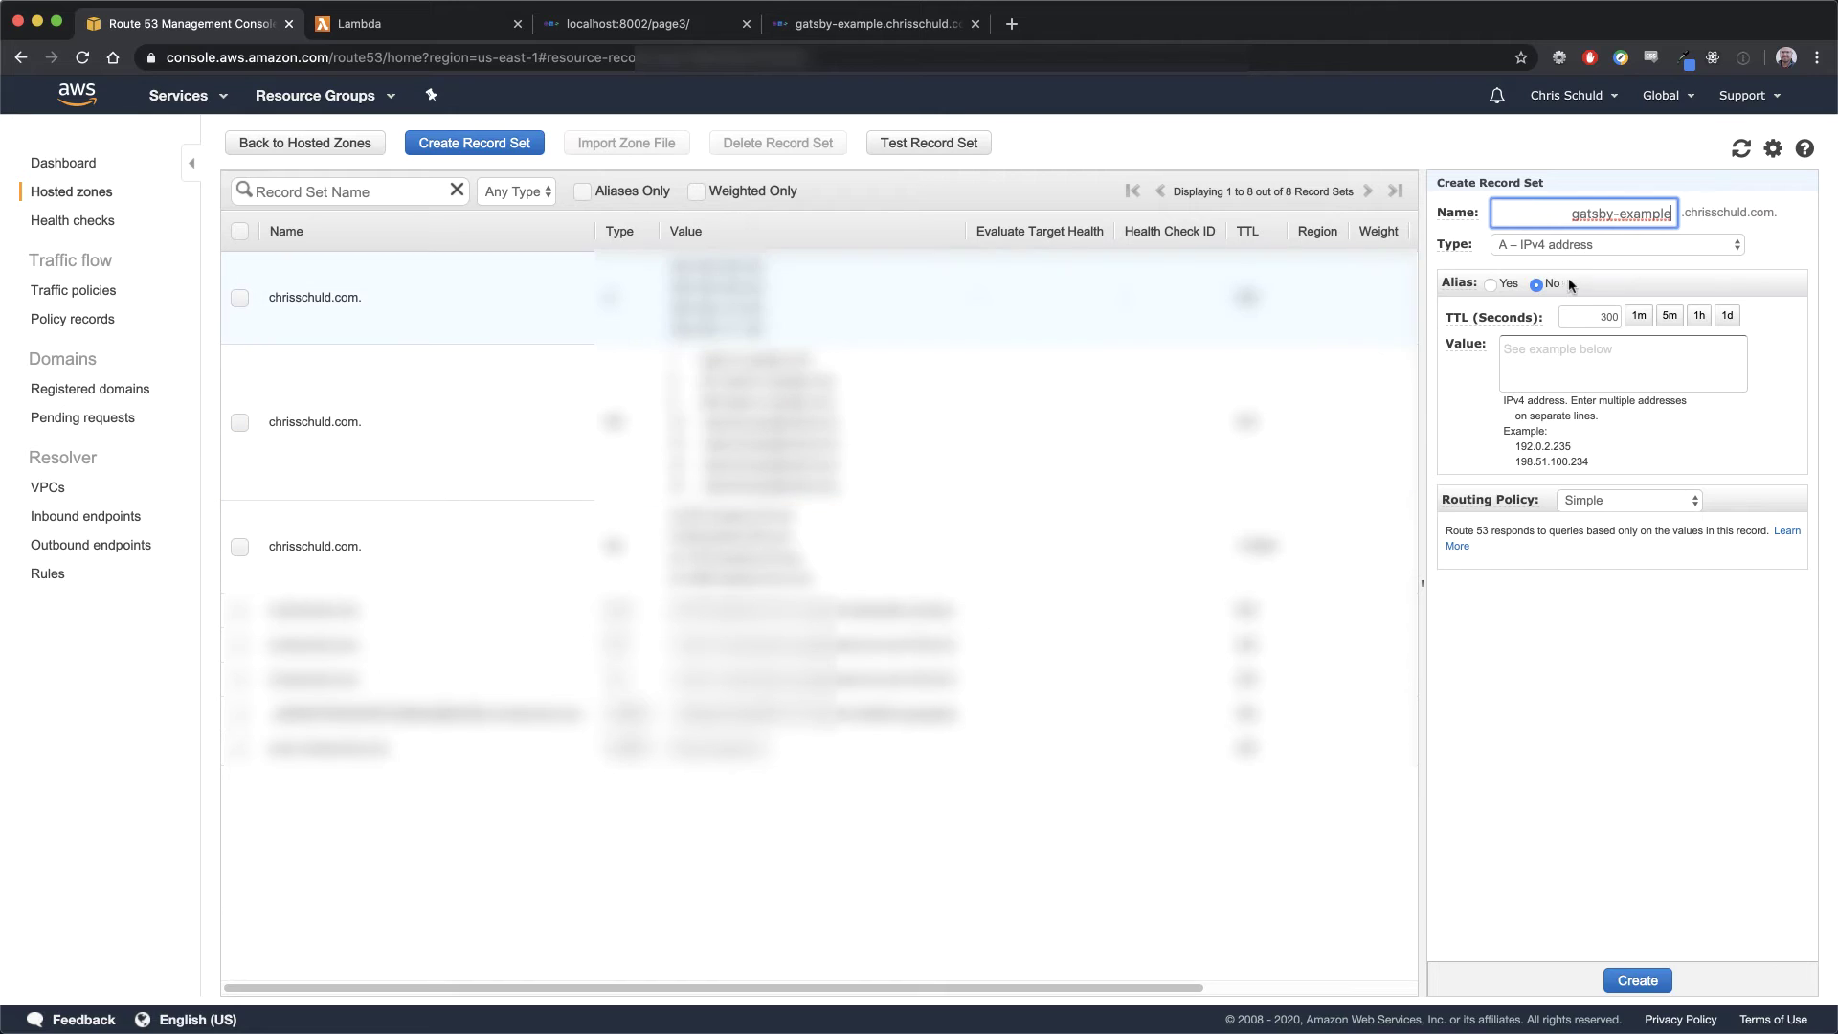
click(1506, 279)
click(1534, 252)
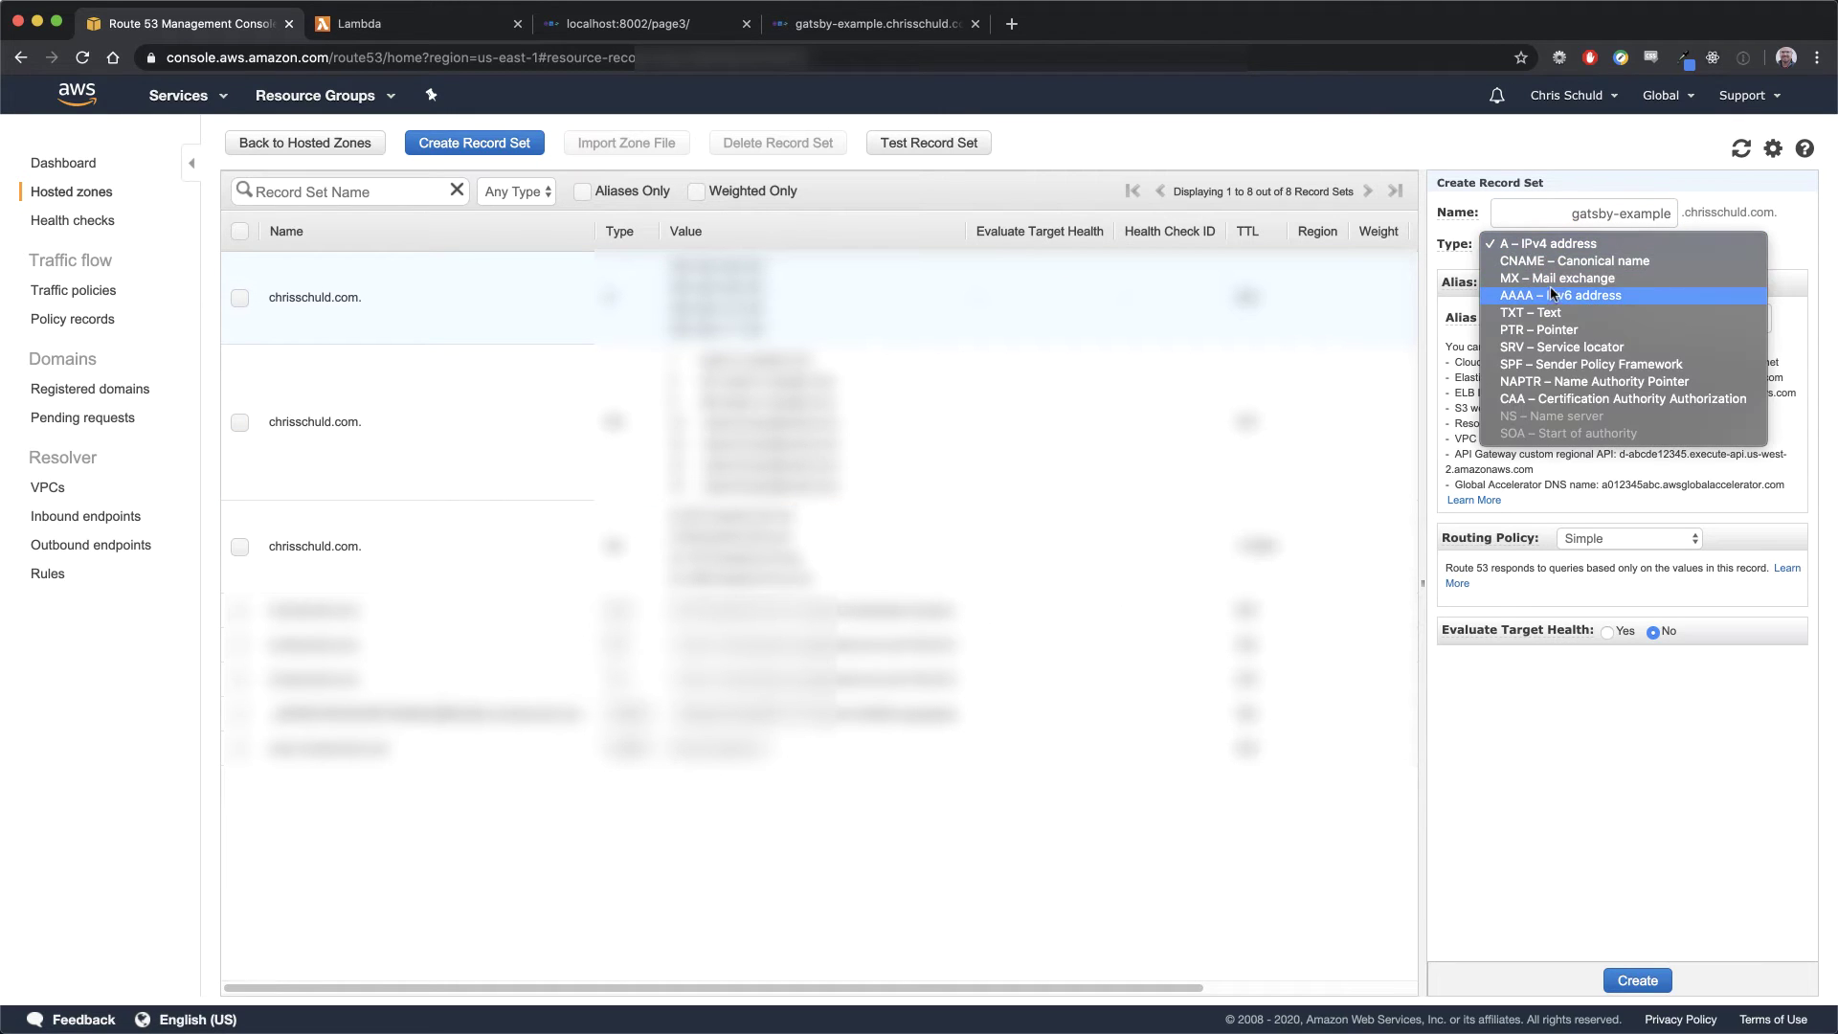
click(1538, 241)
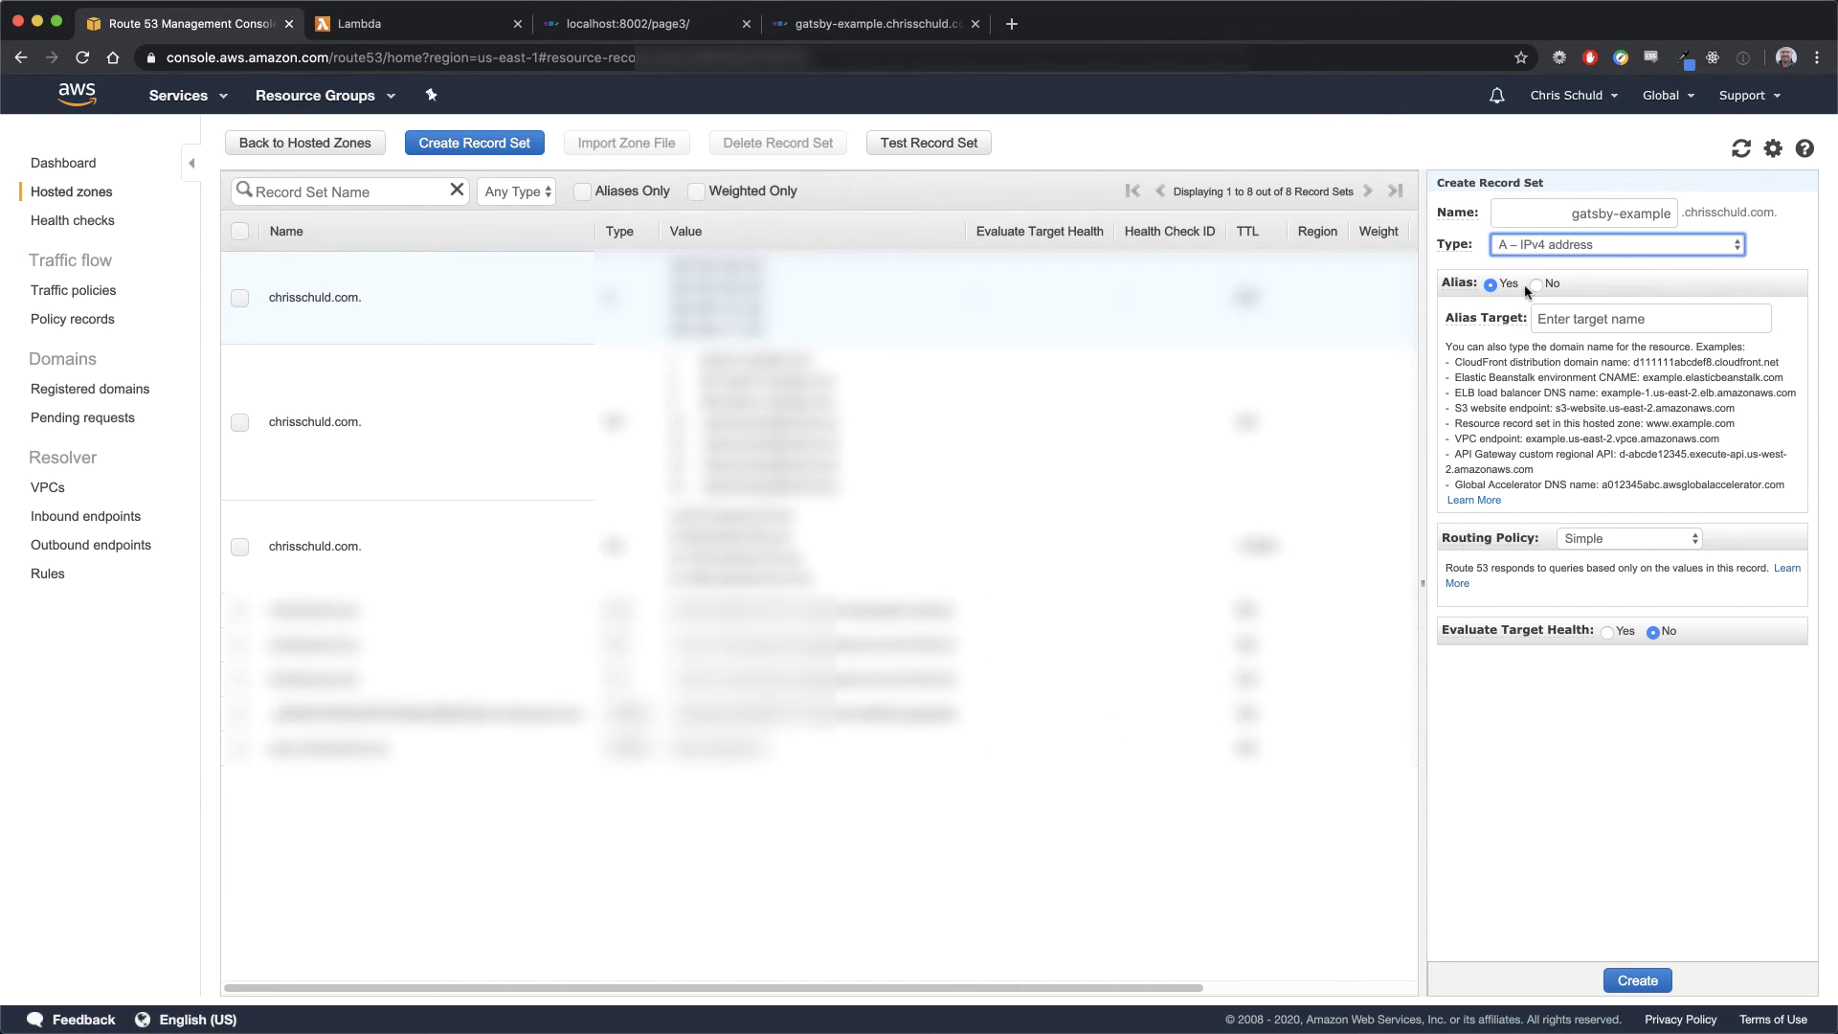
click(1595, 319)
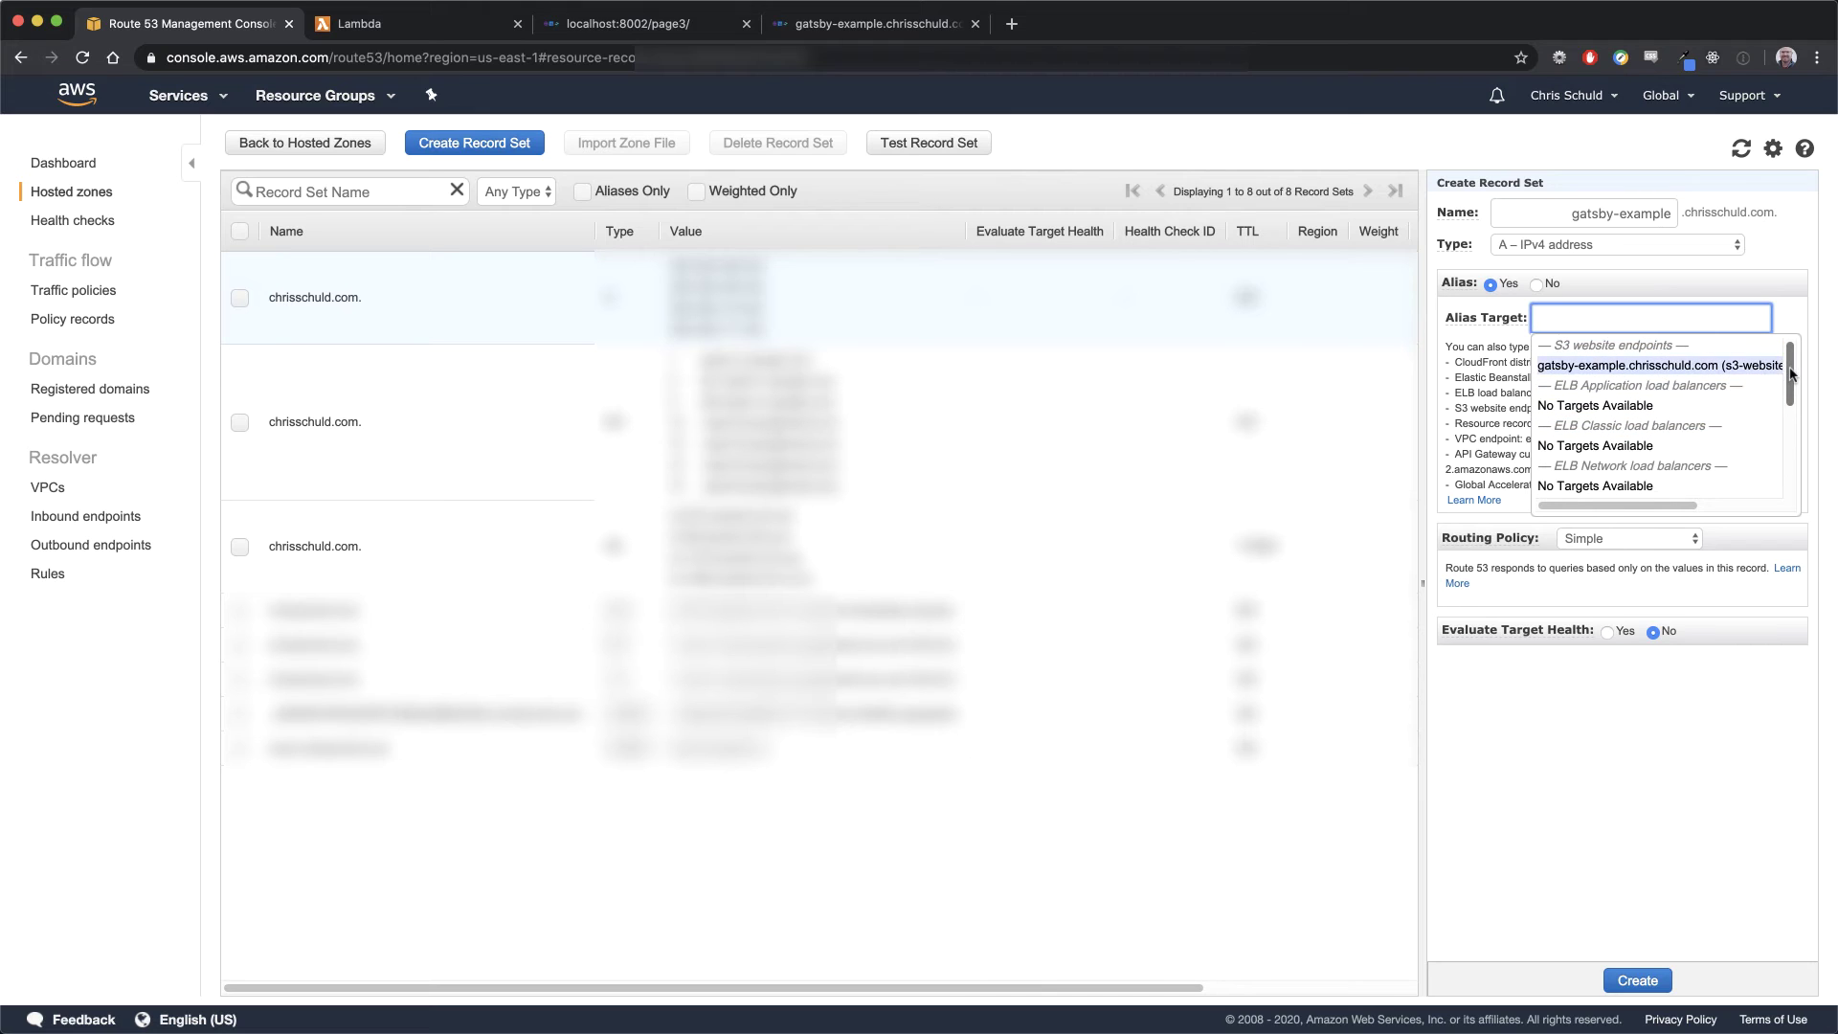
text(d3oa4vqocphrz3.cloudfront.net)
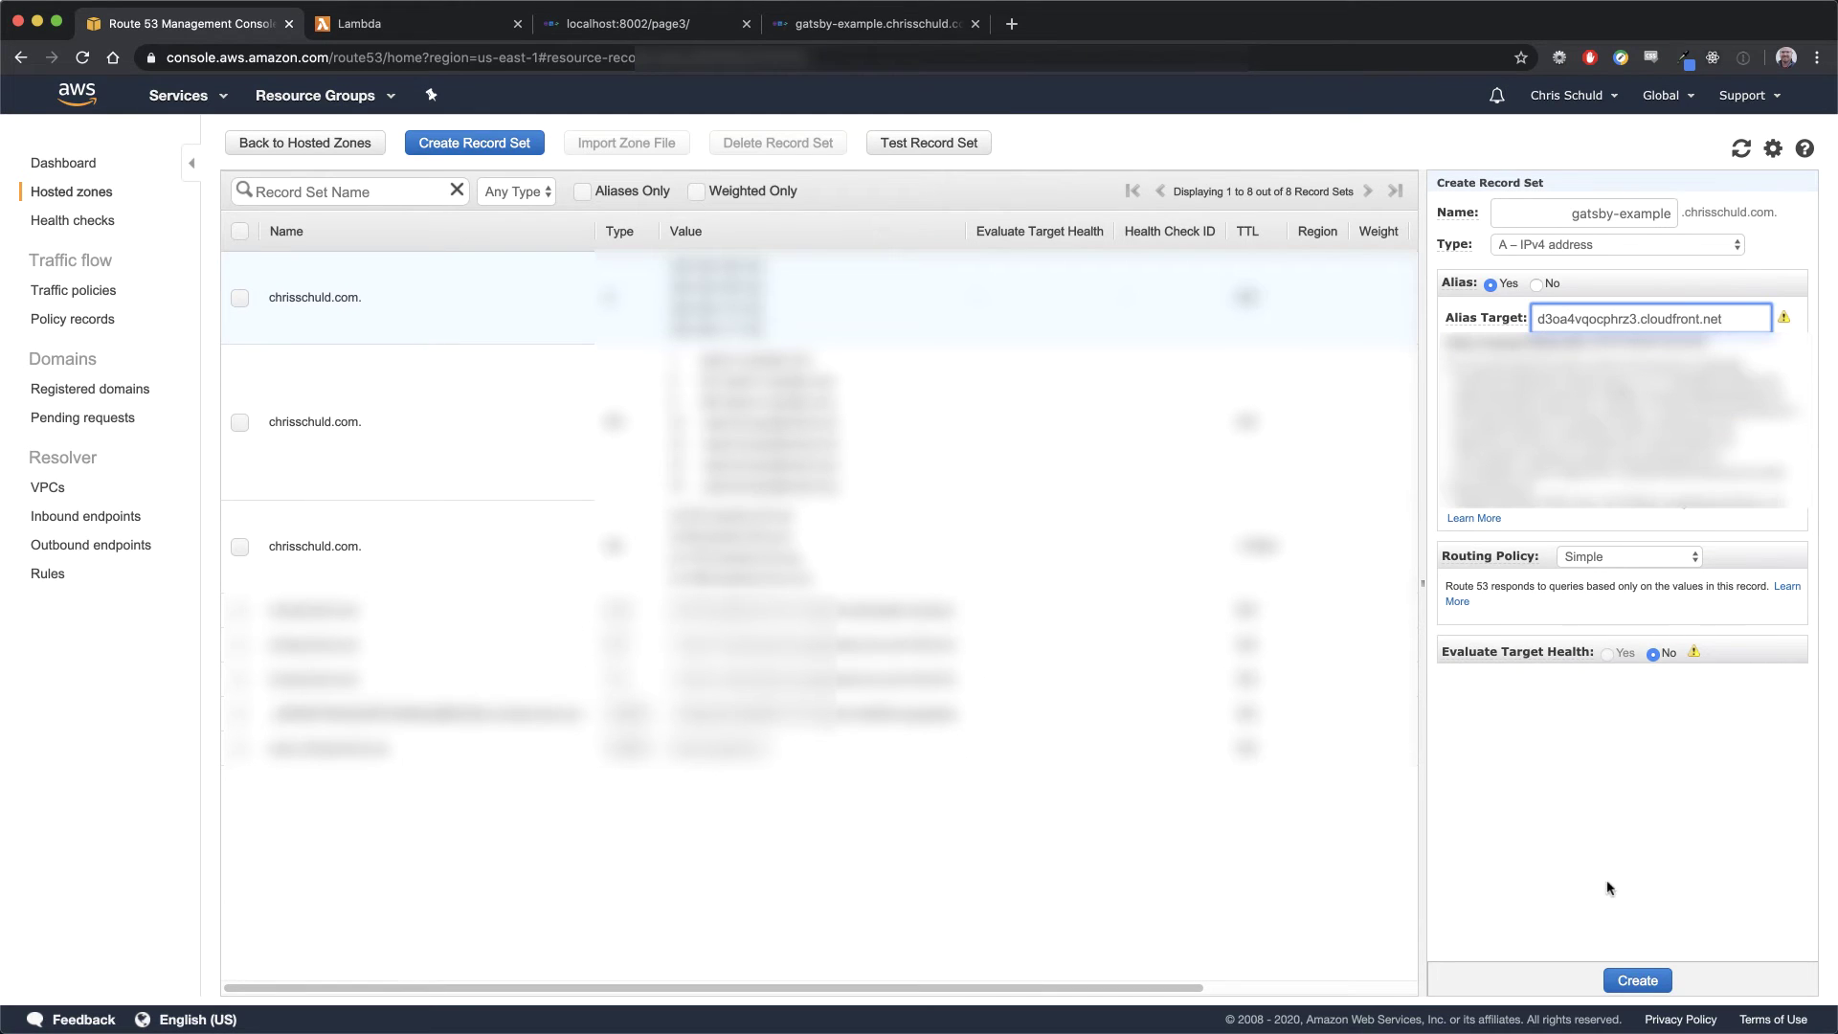
click(1638, 981)
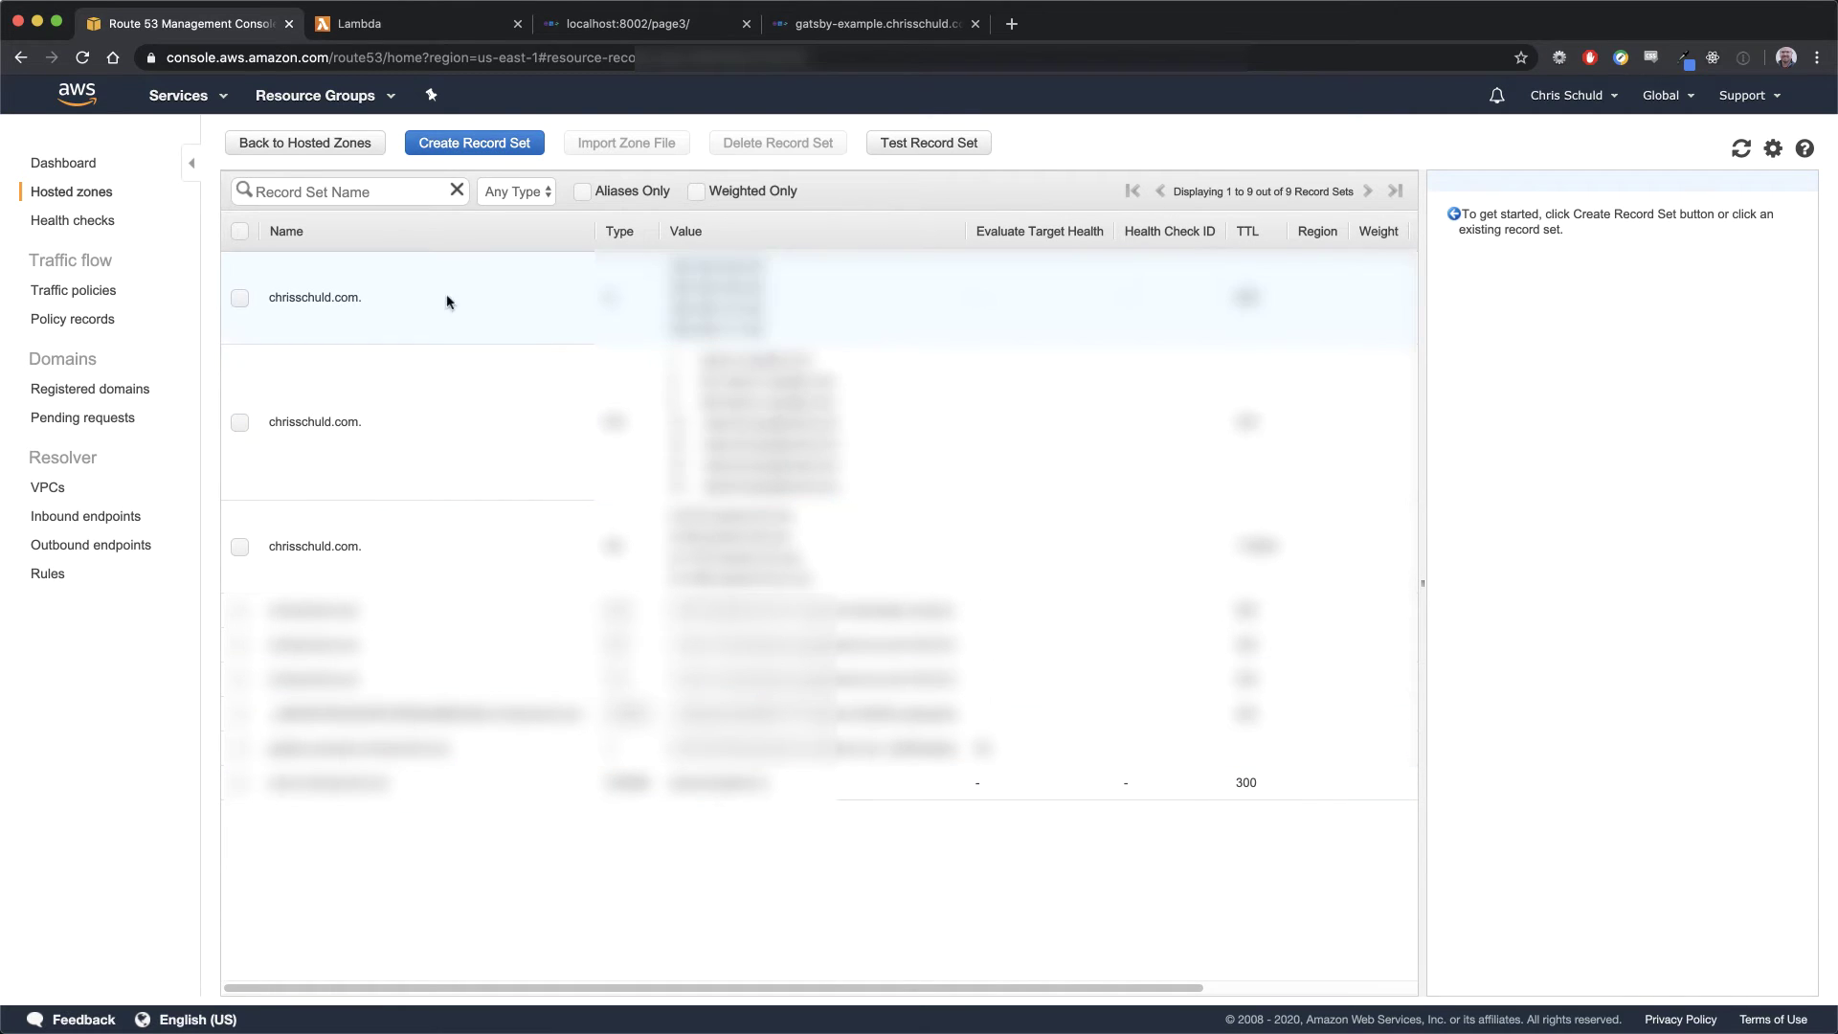
Return to CloudFront to check the distribution's status, and load the gatsby-example site's root address in a new browser tab
click(167, 95)
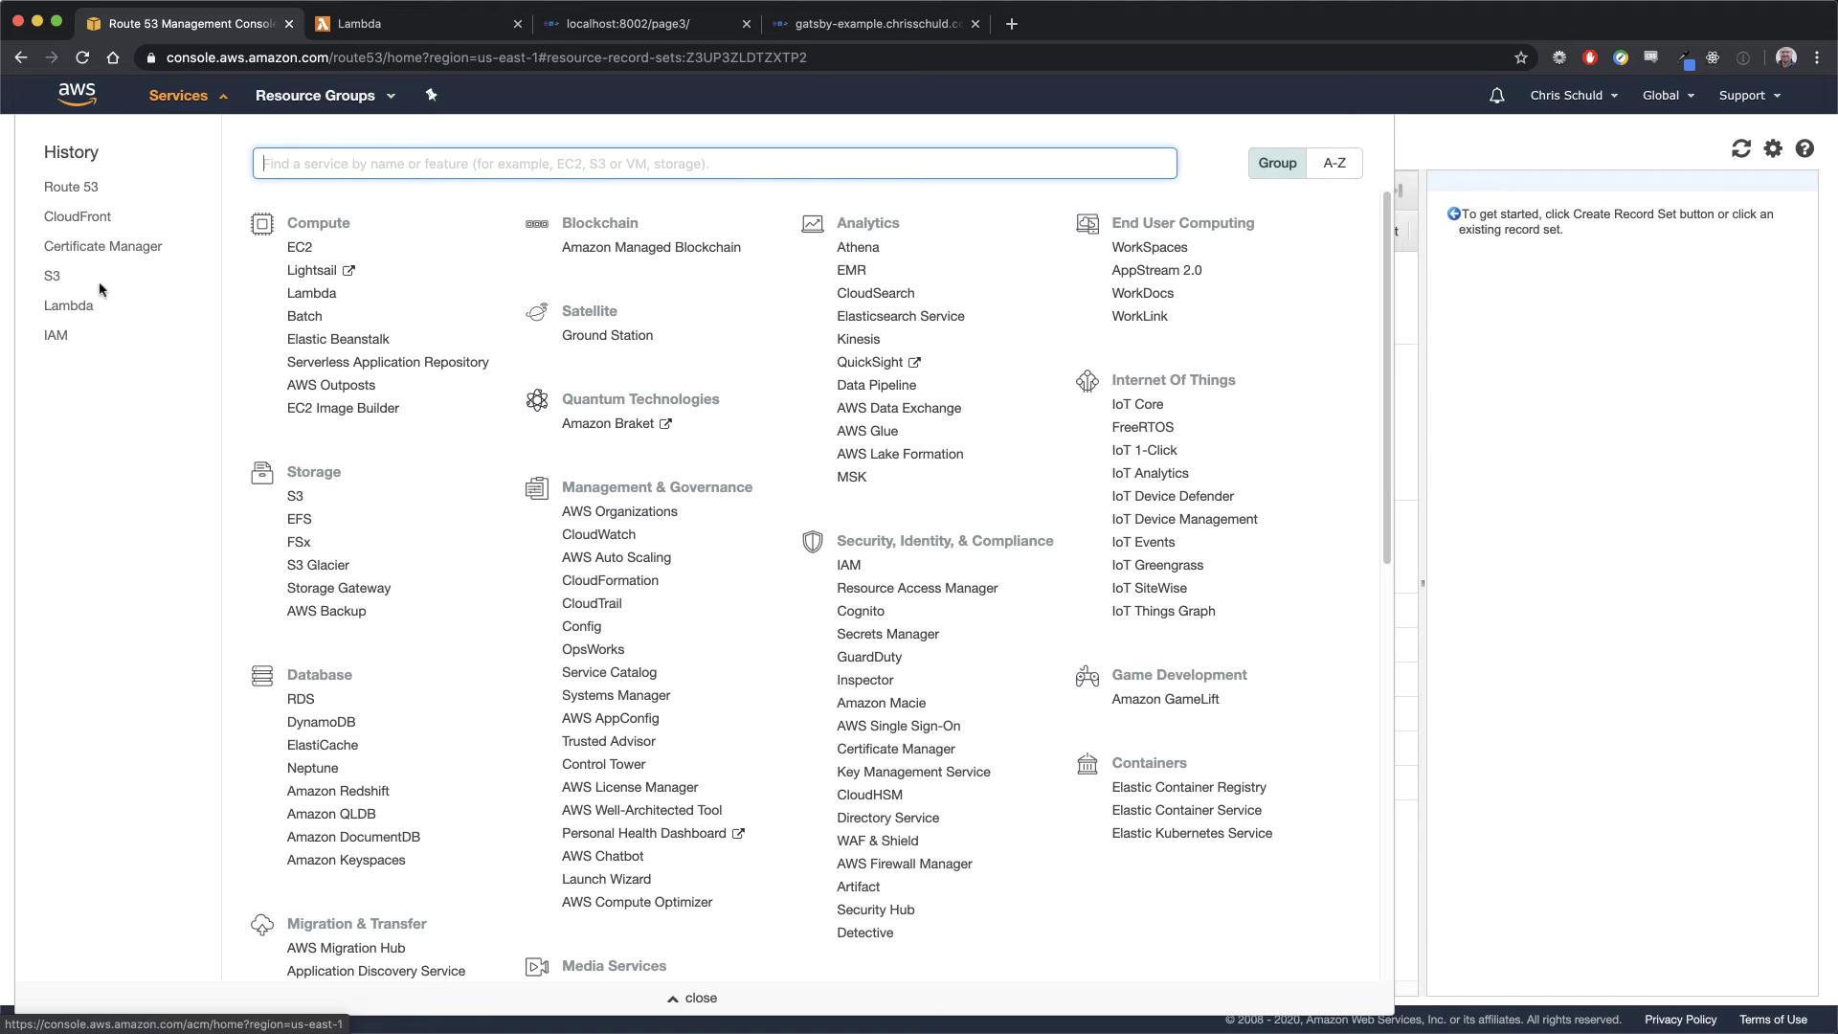
click(80, 217)
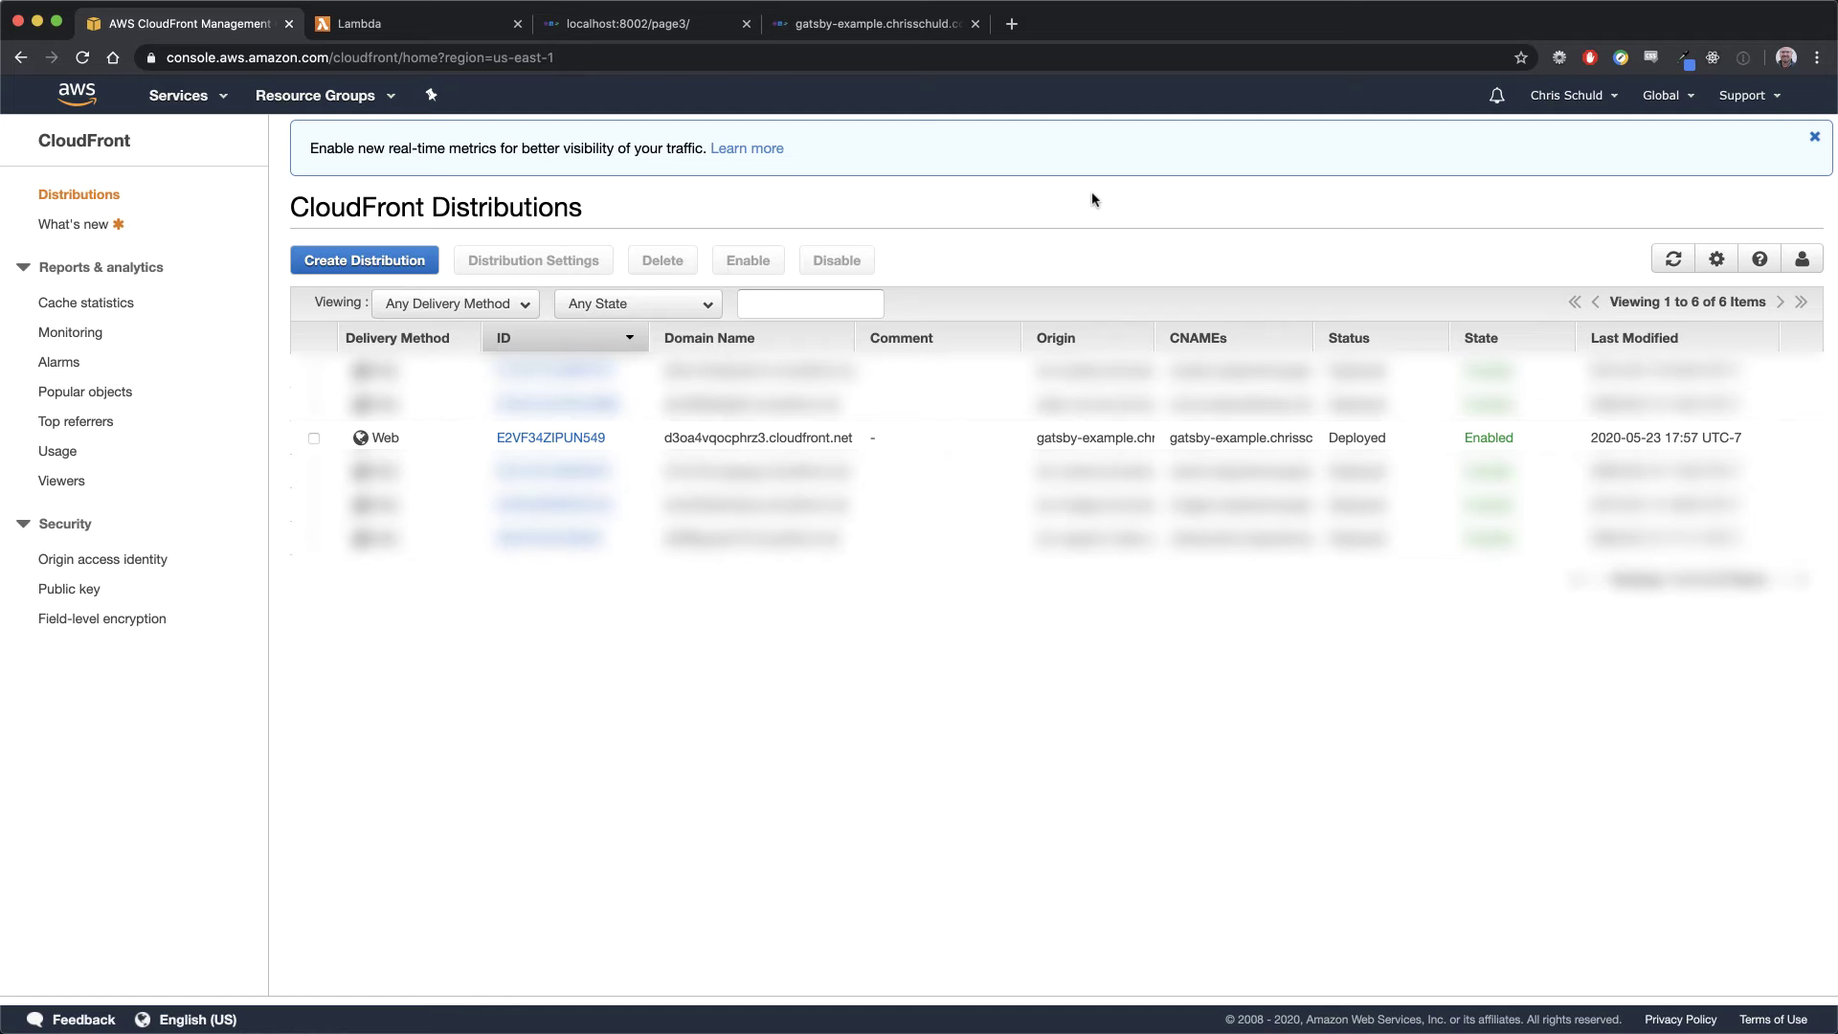
click(1012, 24)
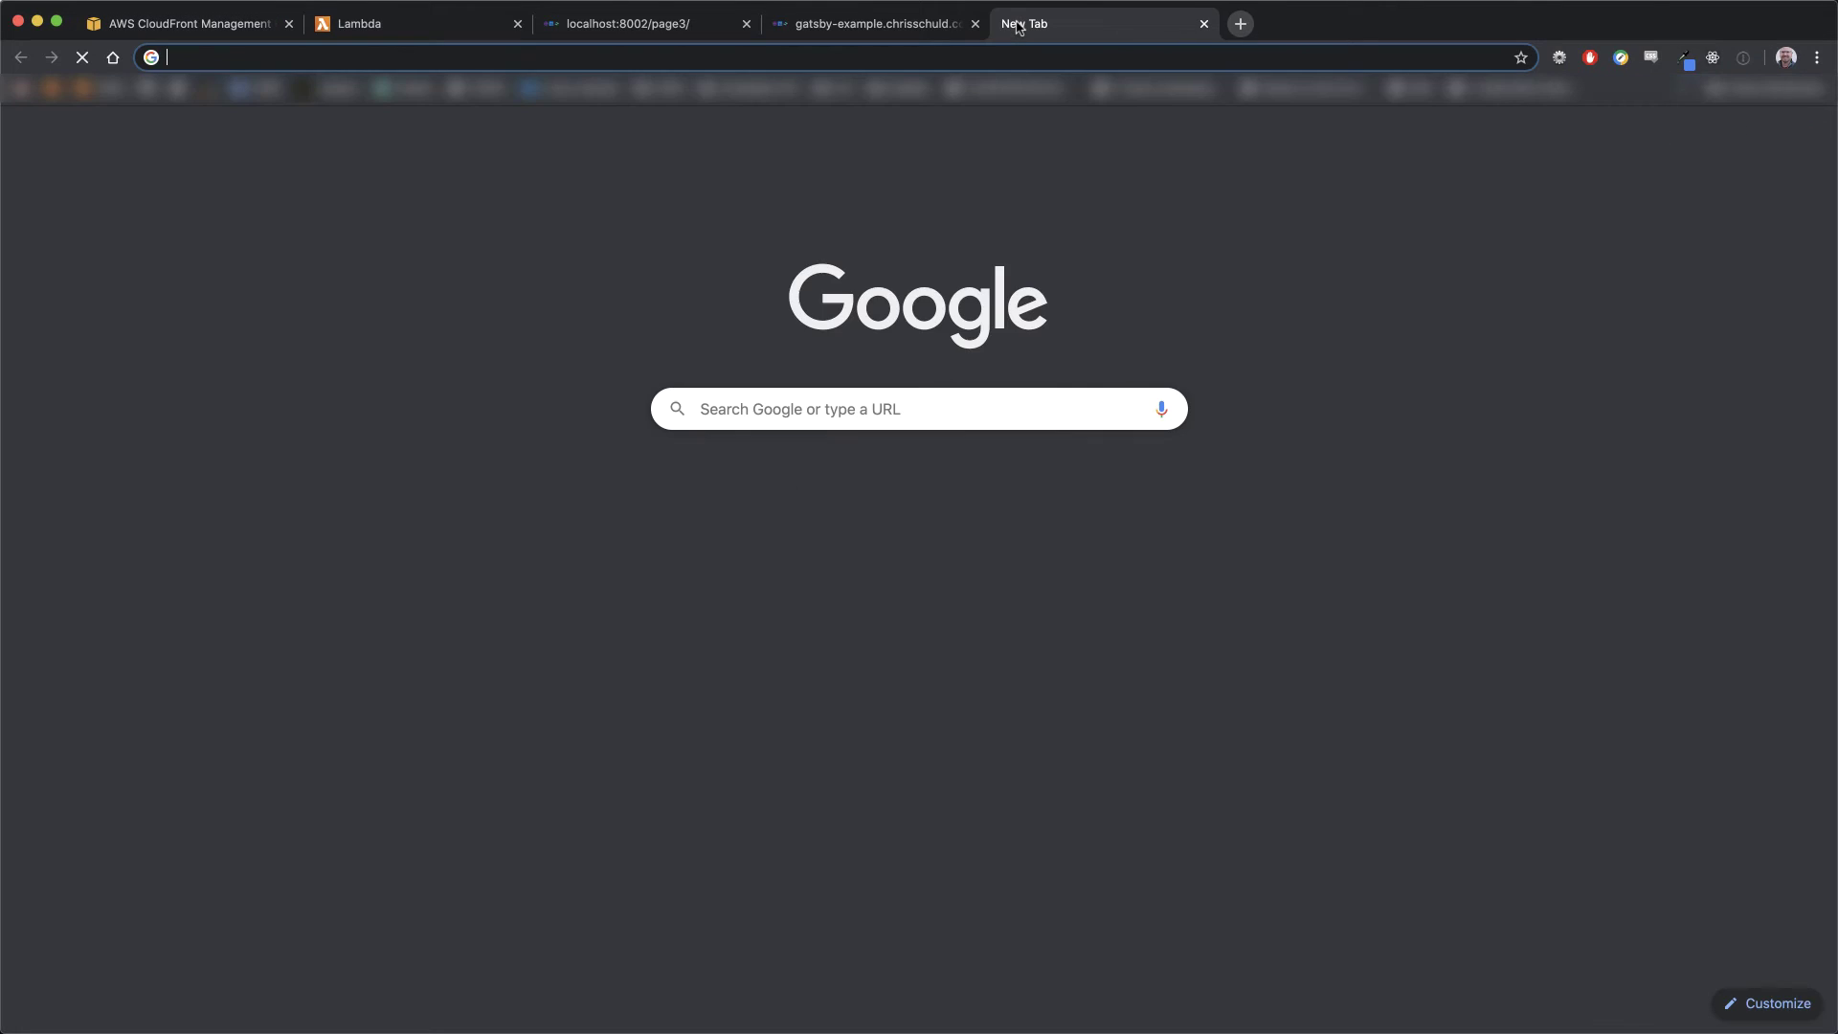
text(gat)
key(Return)
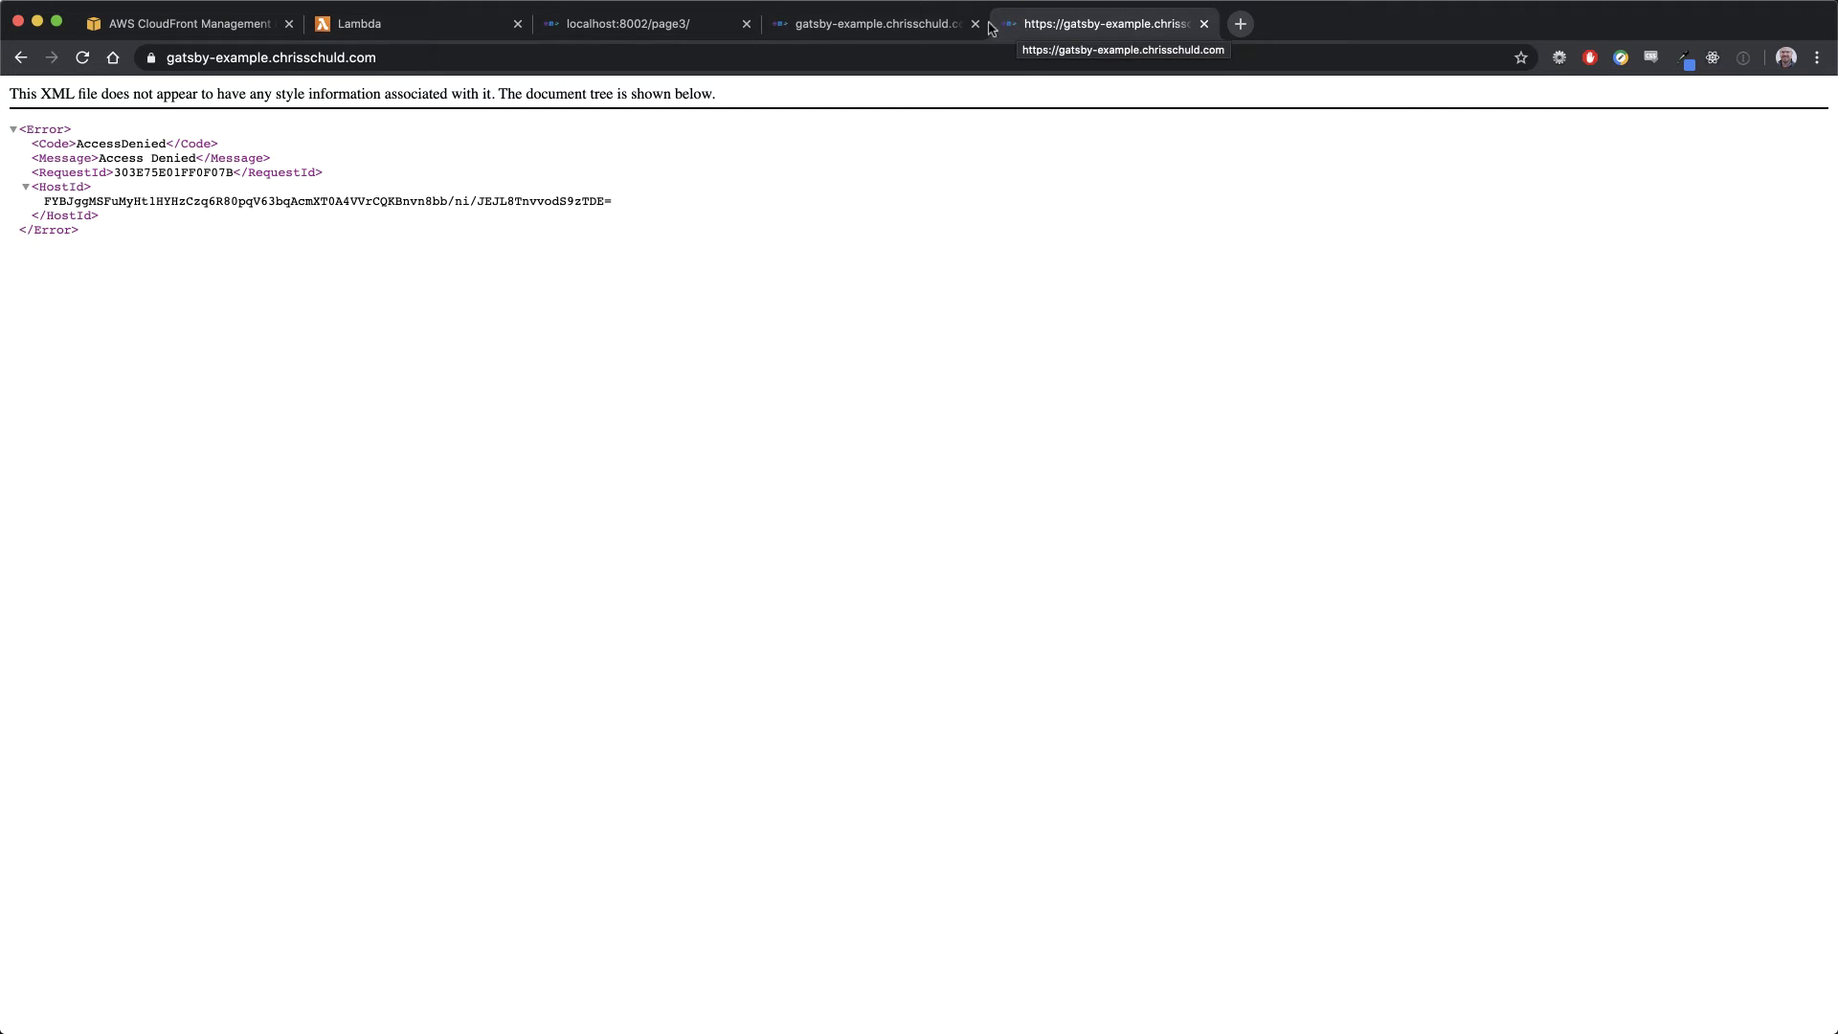
Load the site's /index.html over HTTPS, visit Page 2 and Page 3, and reload Page 2 to test direct access
click(422, 58)
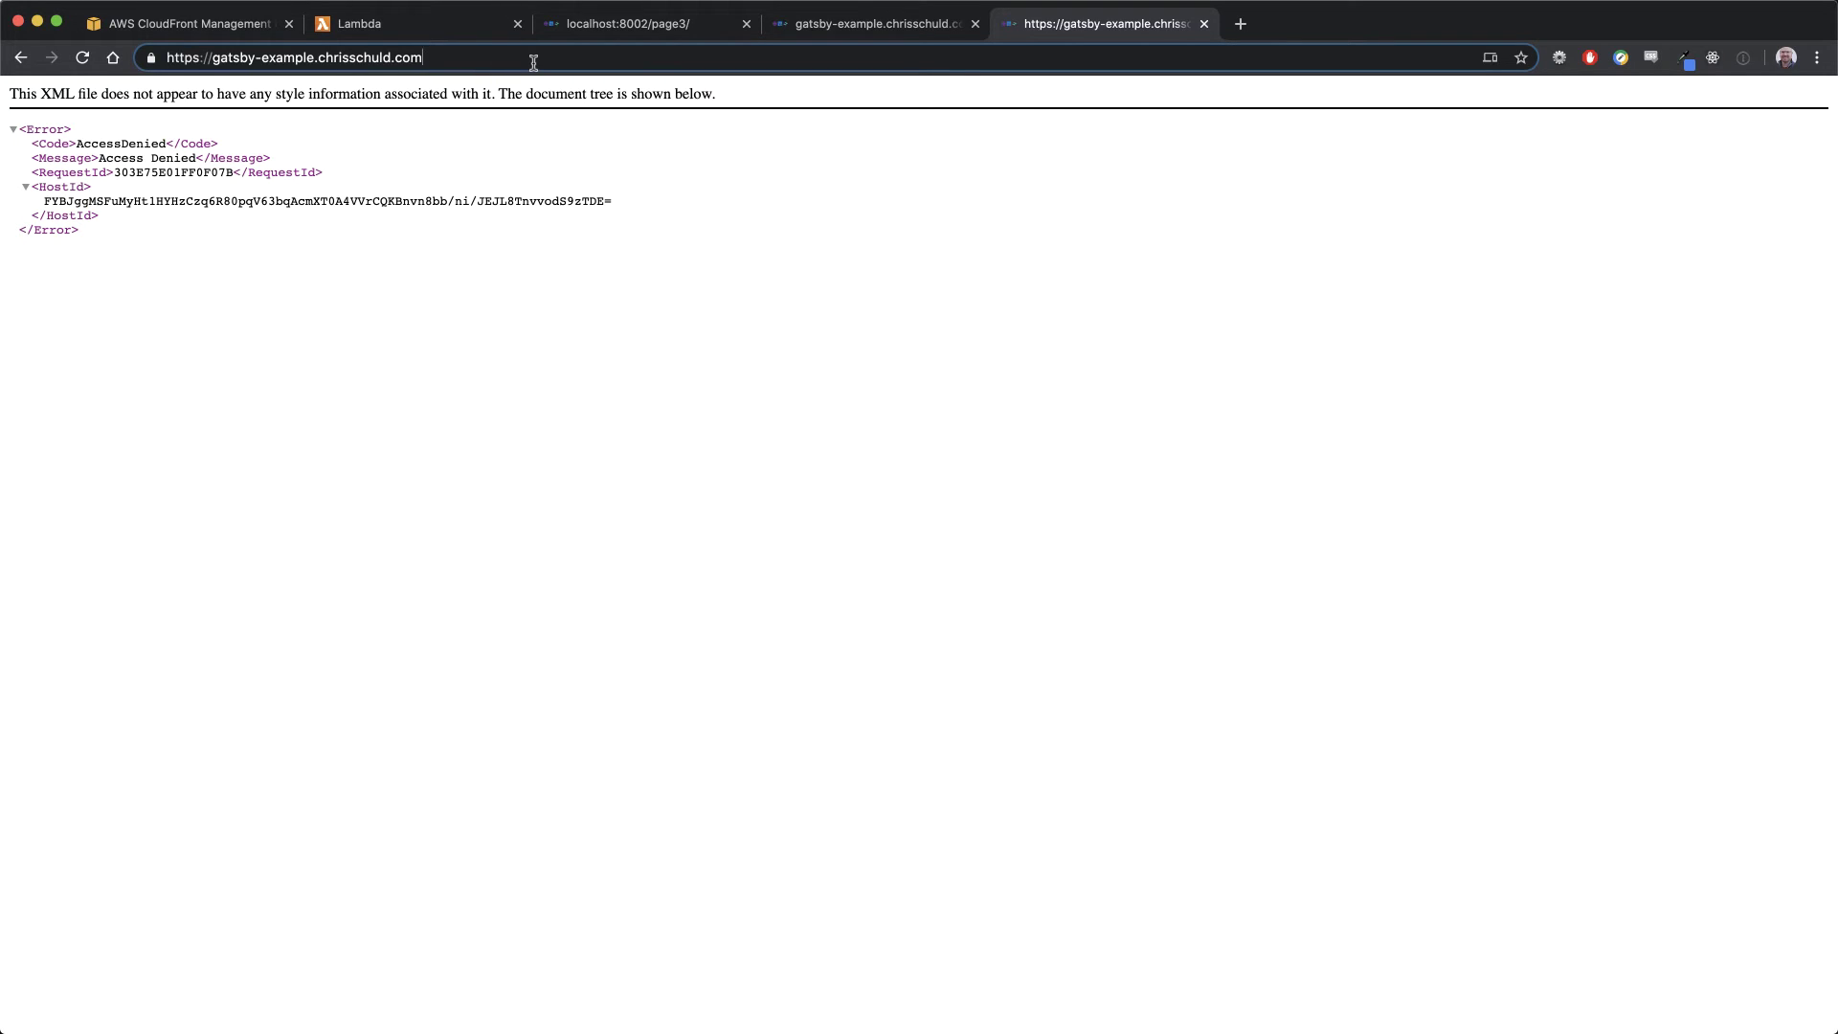
text(/index.html)
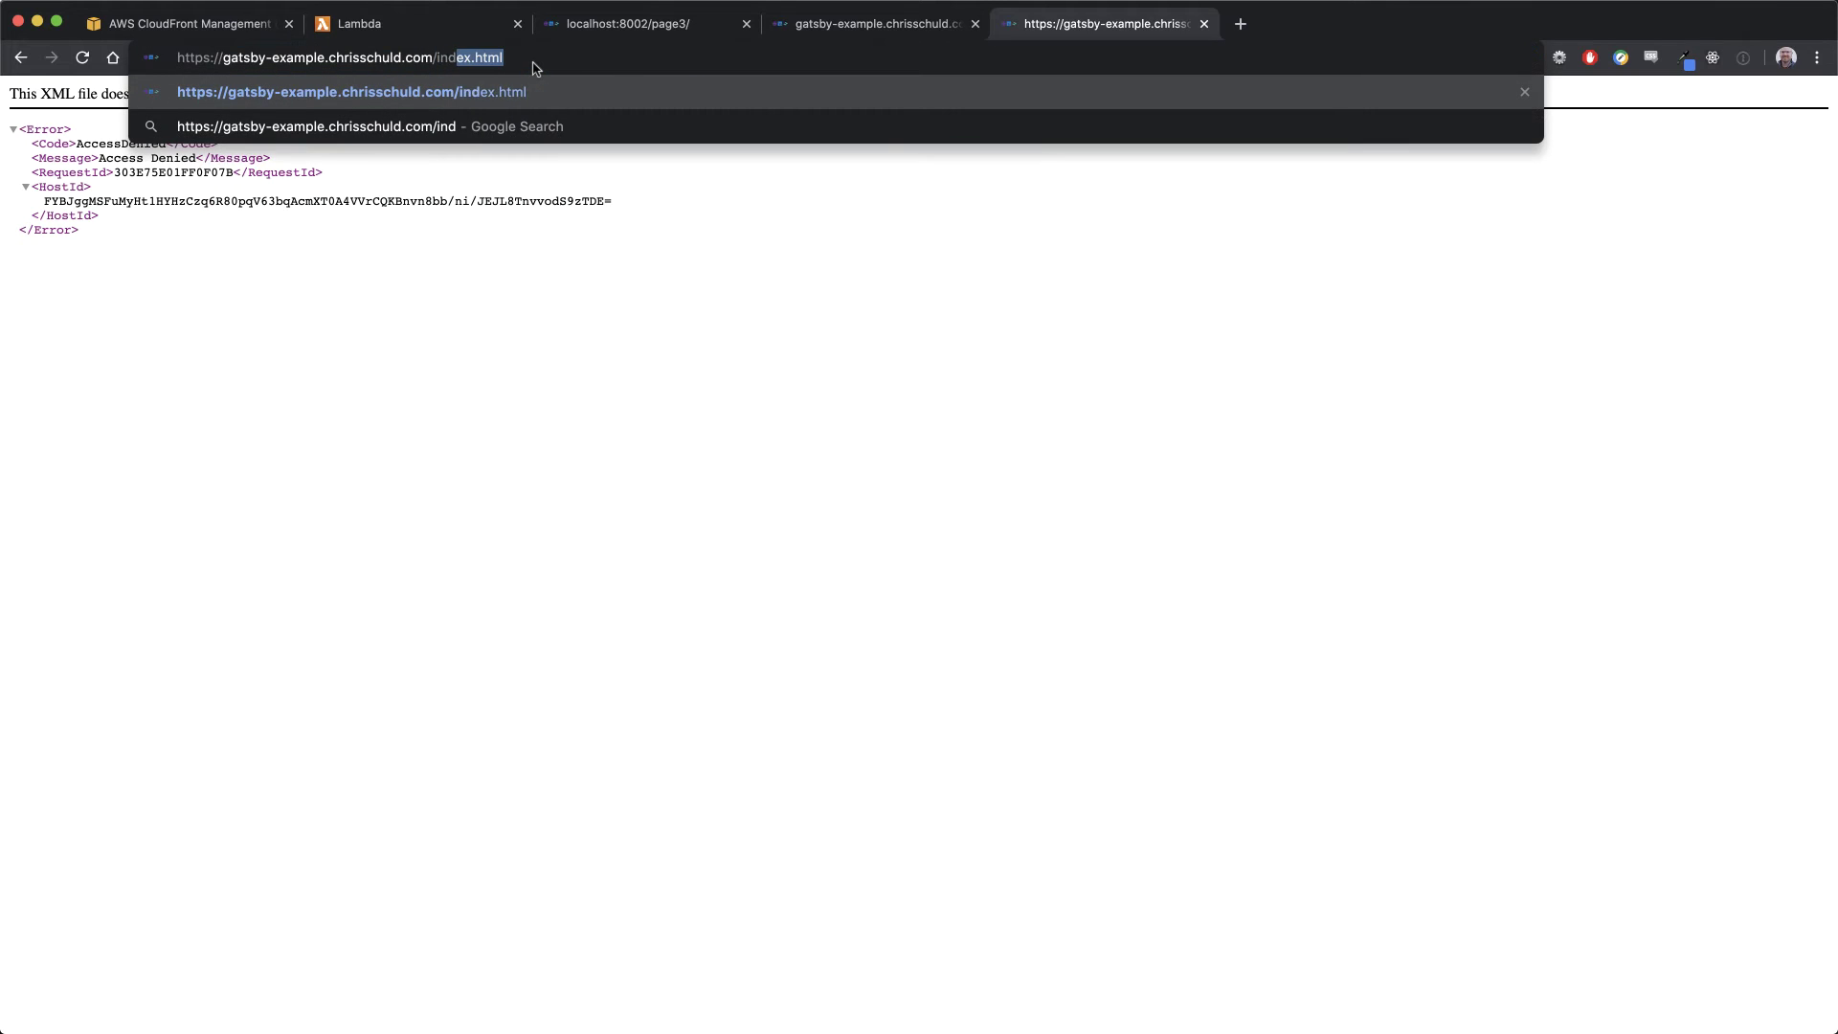
key(Return)
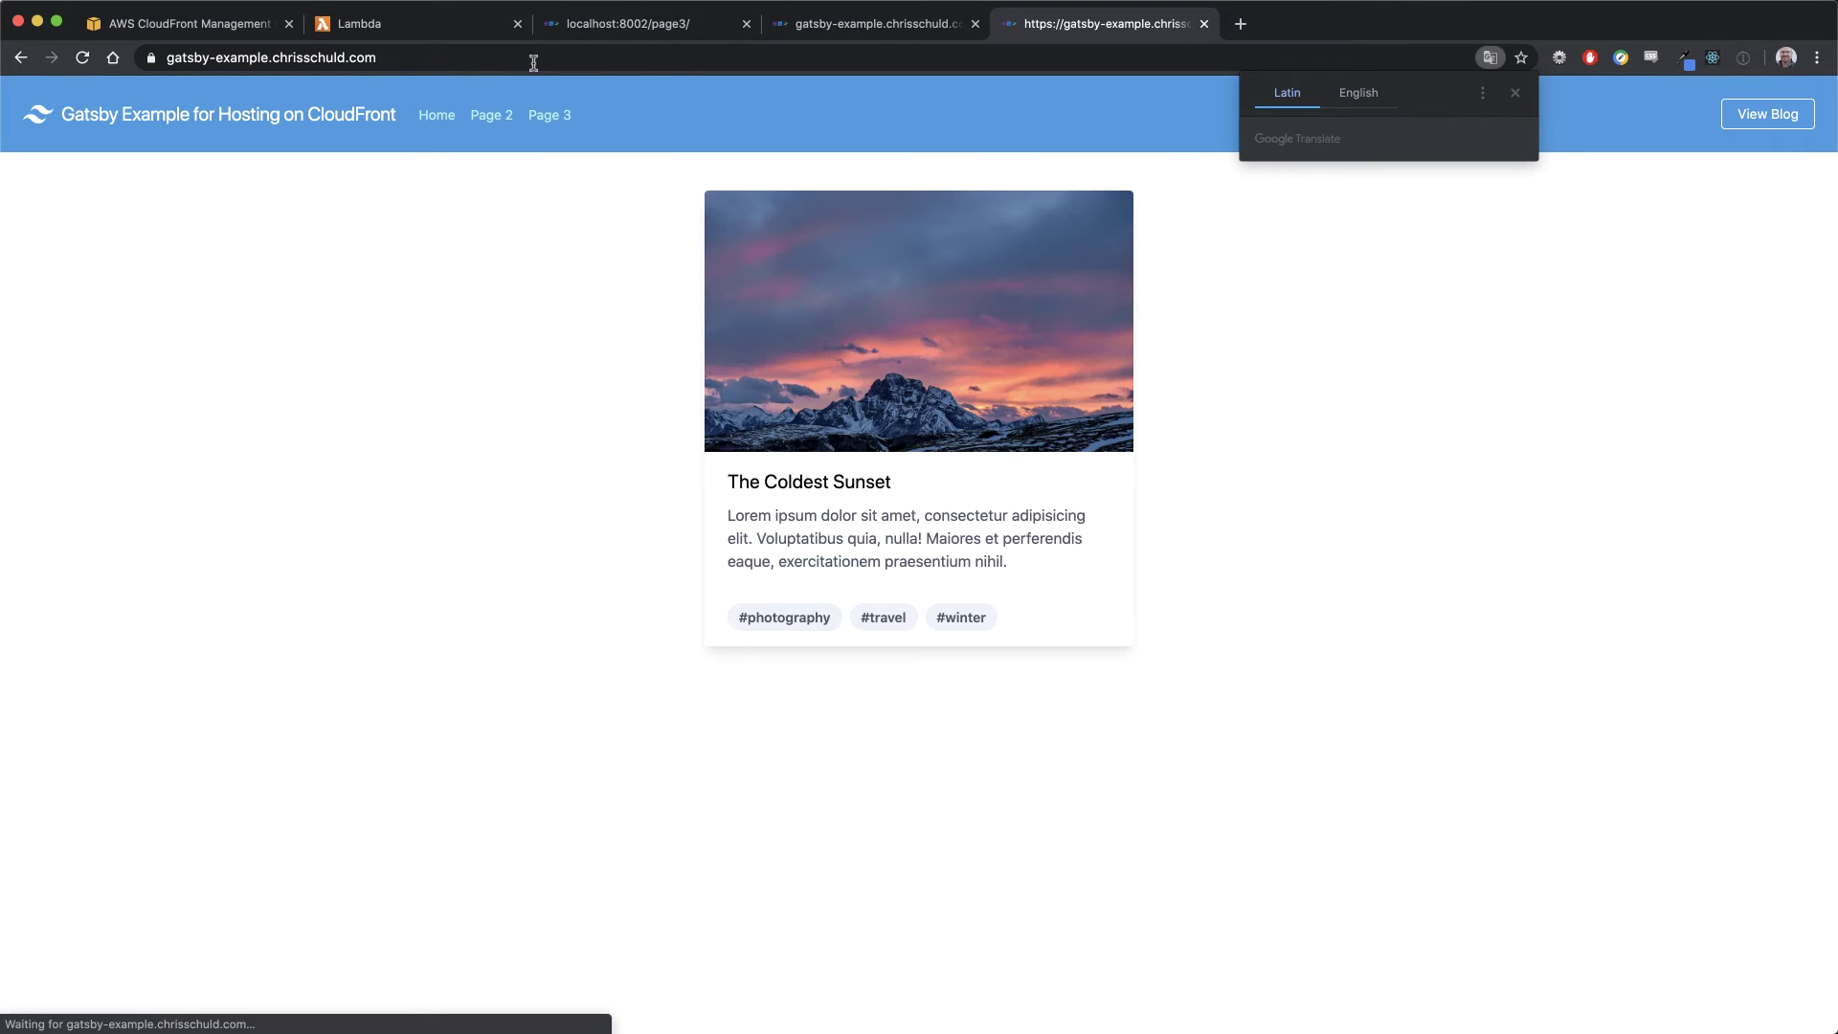
click(491, 115)
click(553, 123)
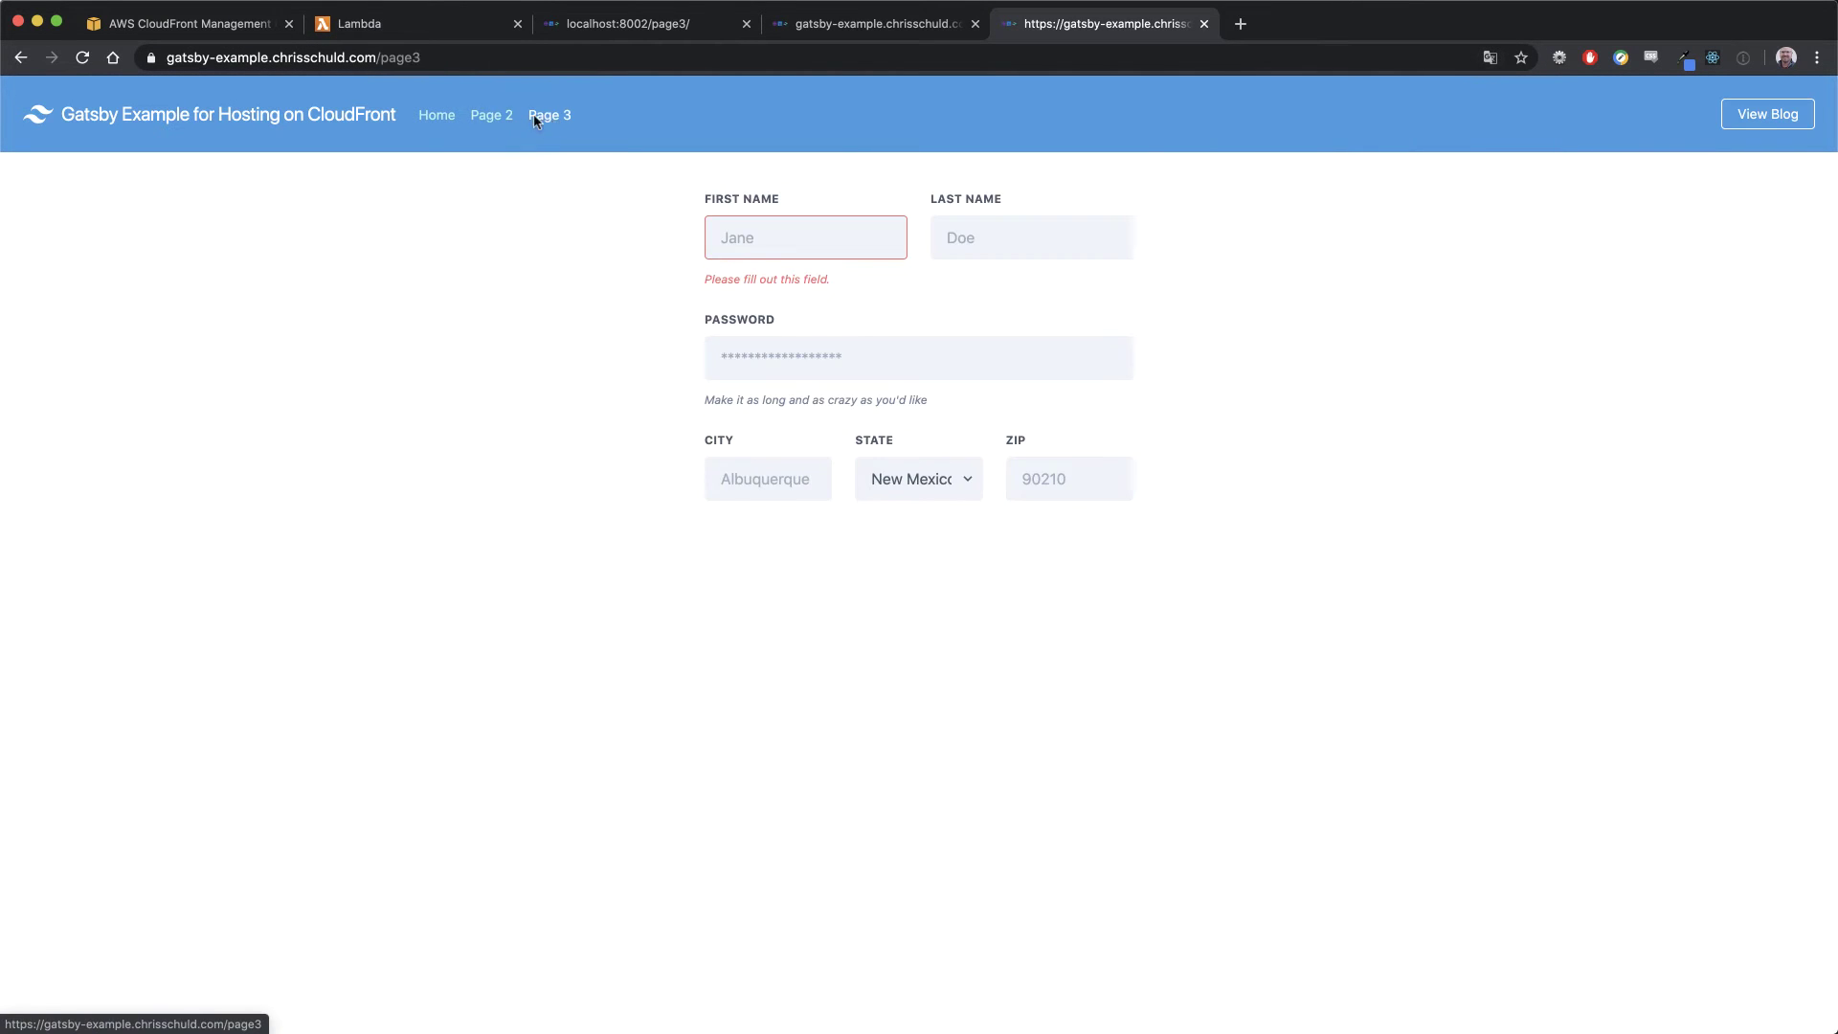
click(493, 117)
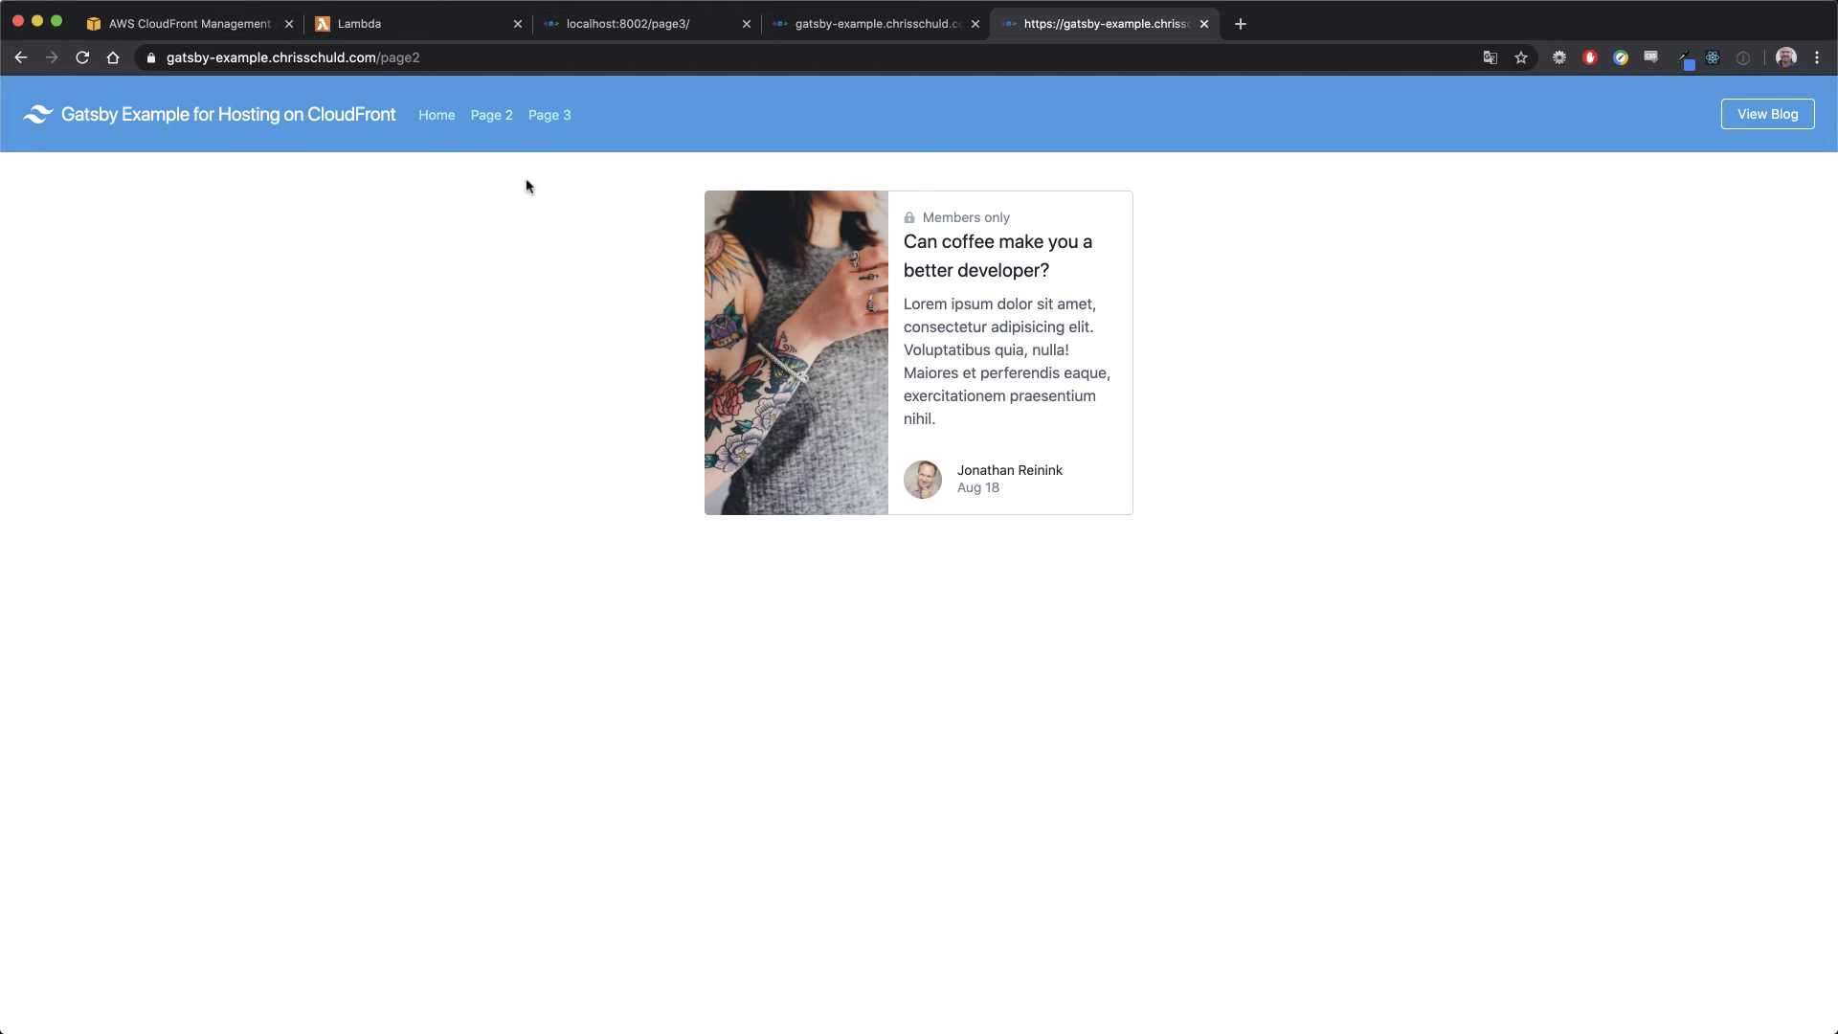
key(super+r)
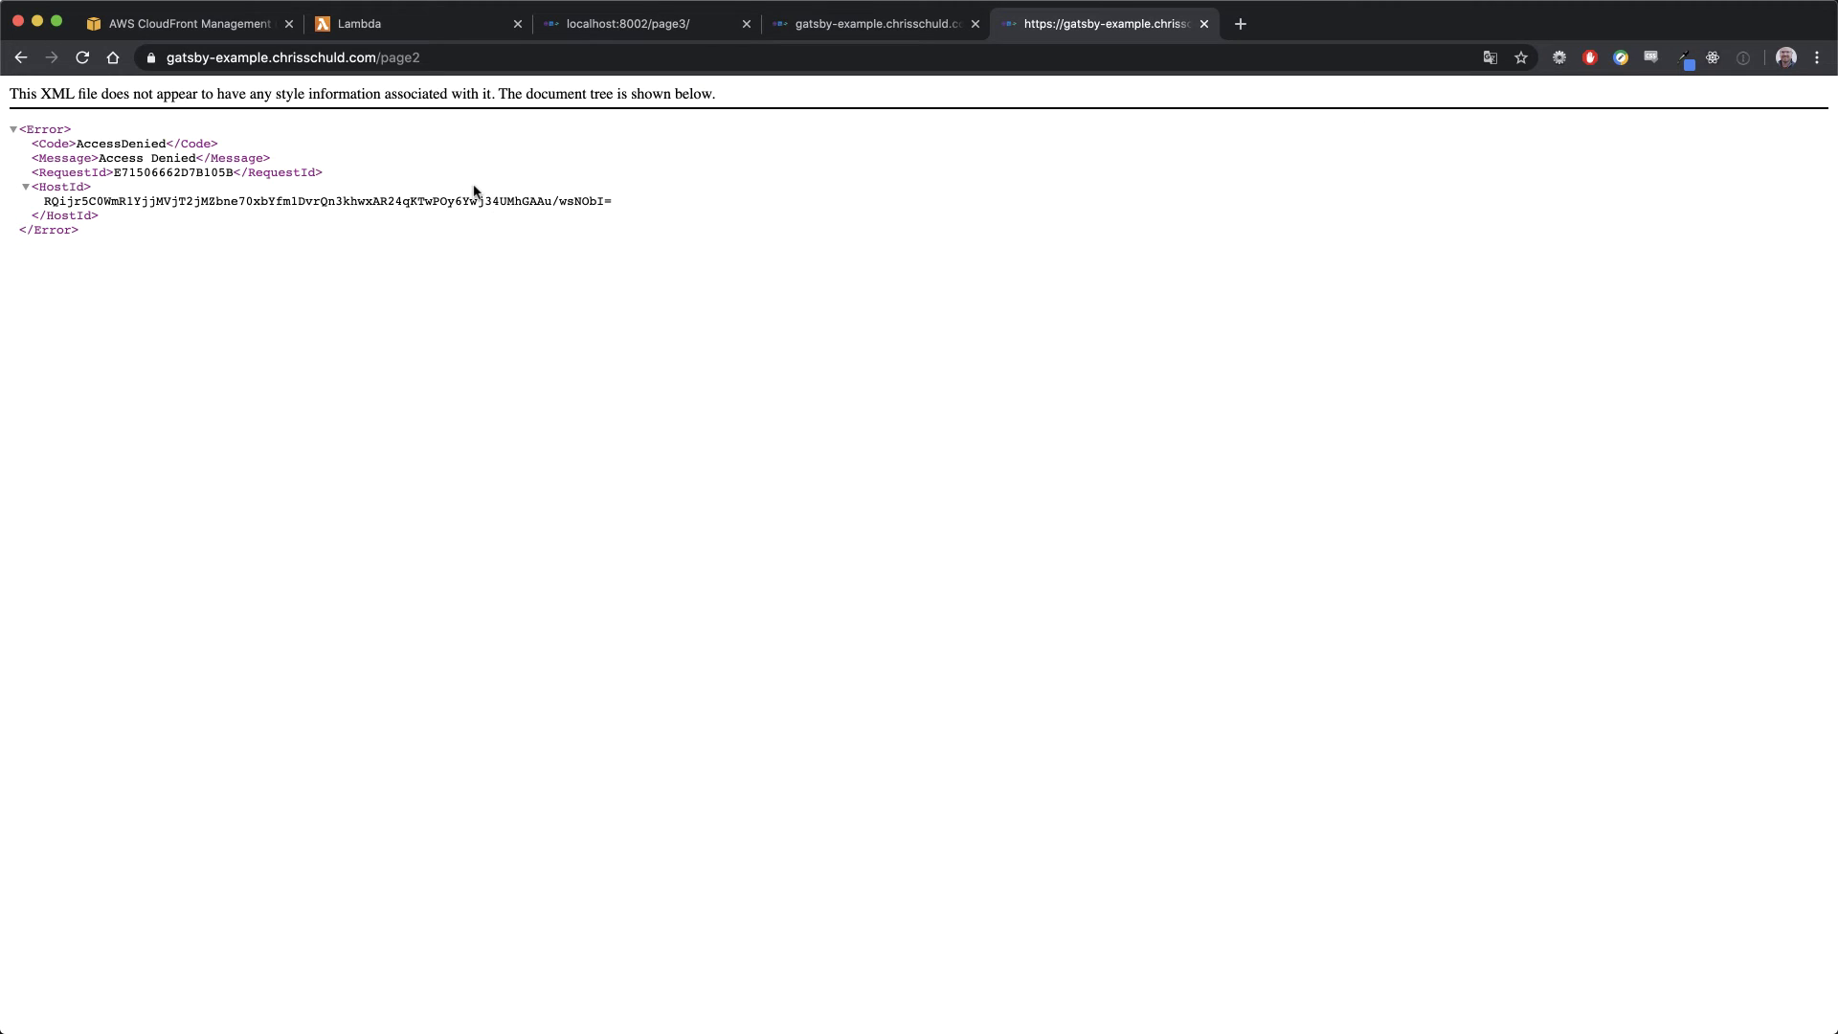
Switch to AWS Lambda and create a function from scratch named originMutation with the Node.js 12.x runtime
click(394, 21)
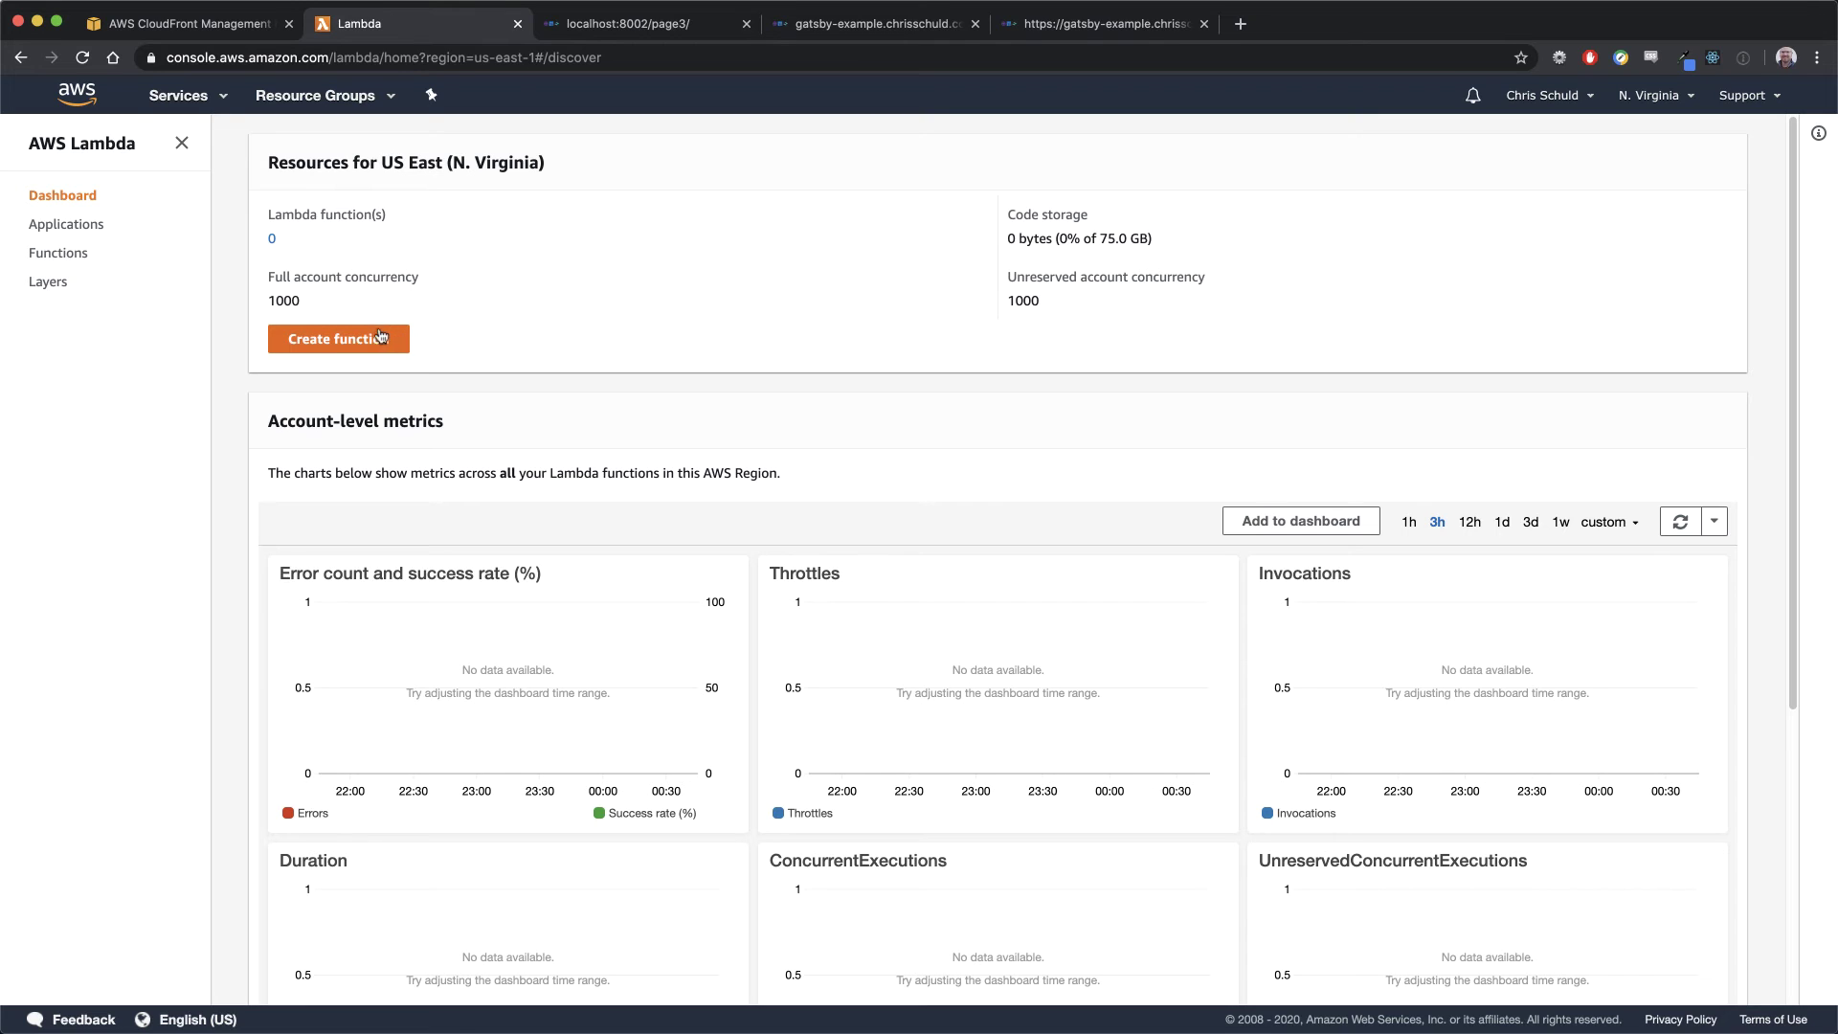
click(380, 337)
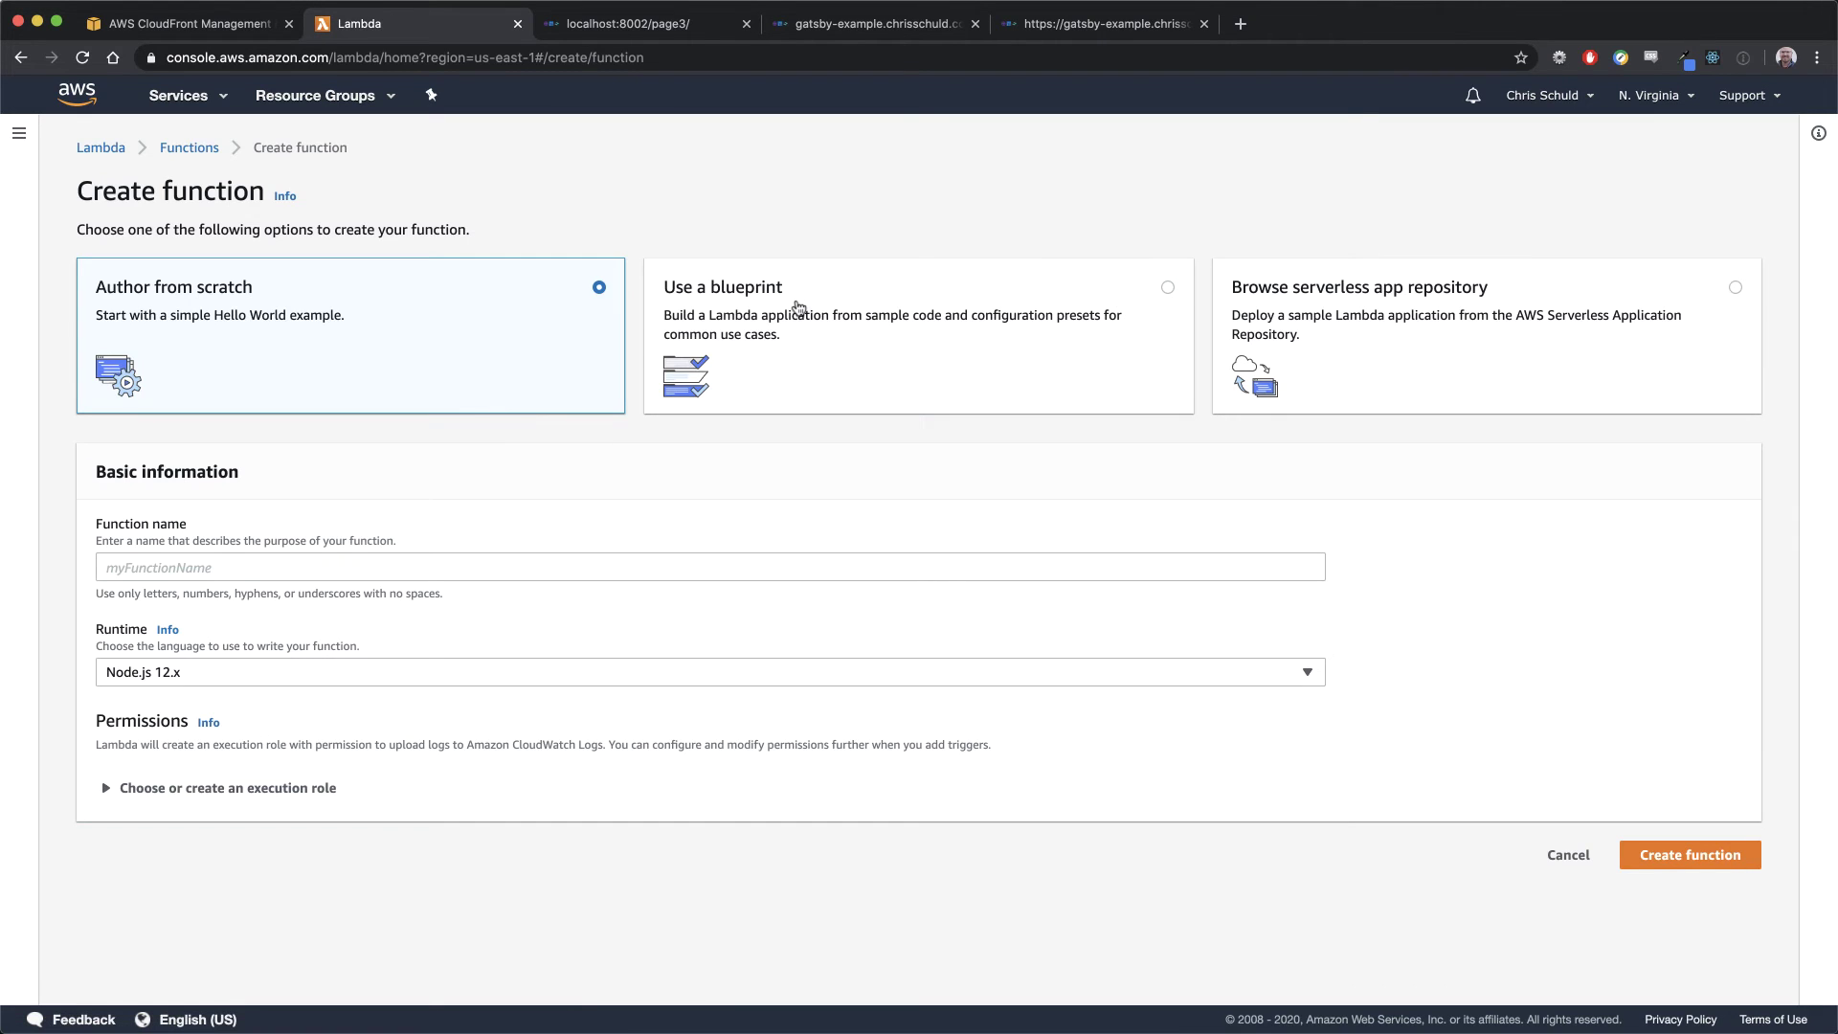
click(398, 564)
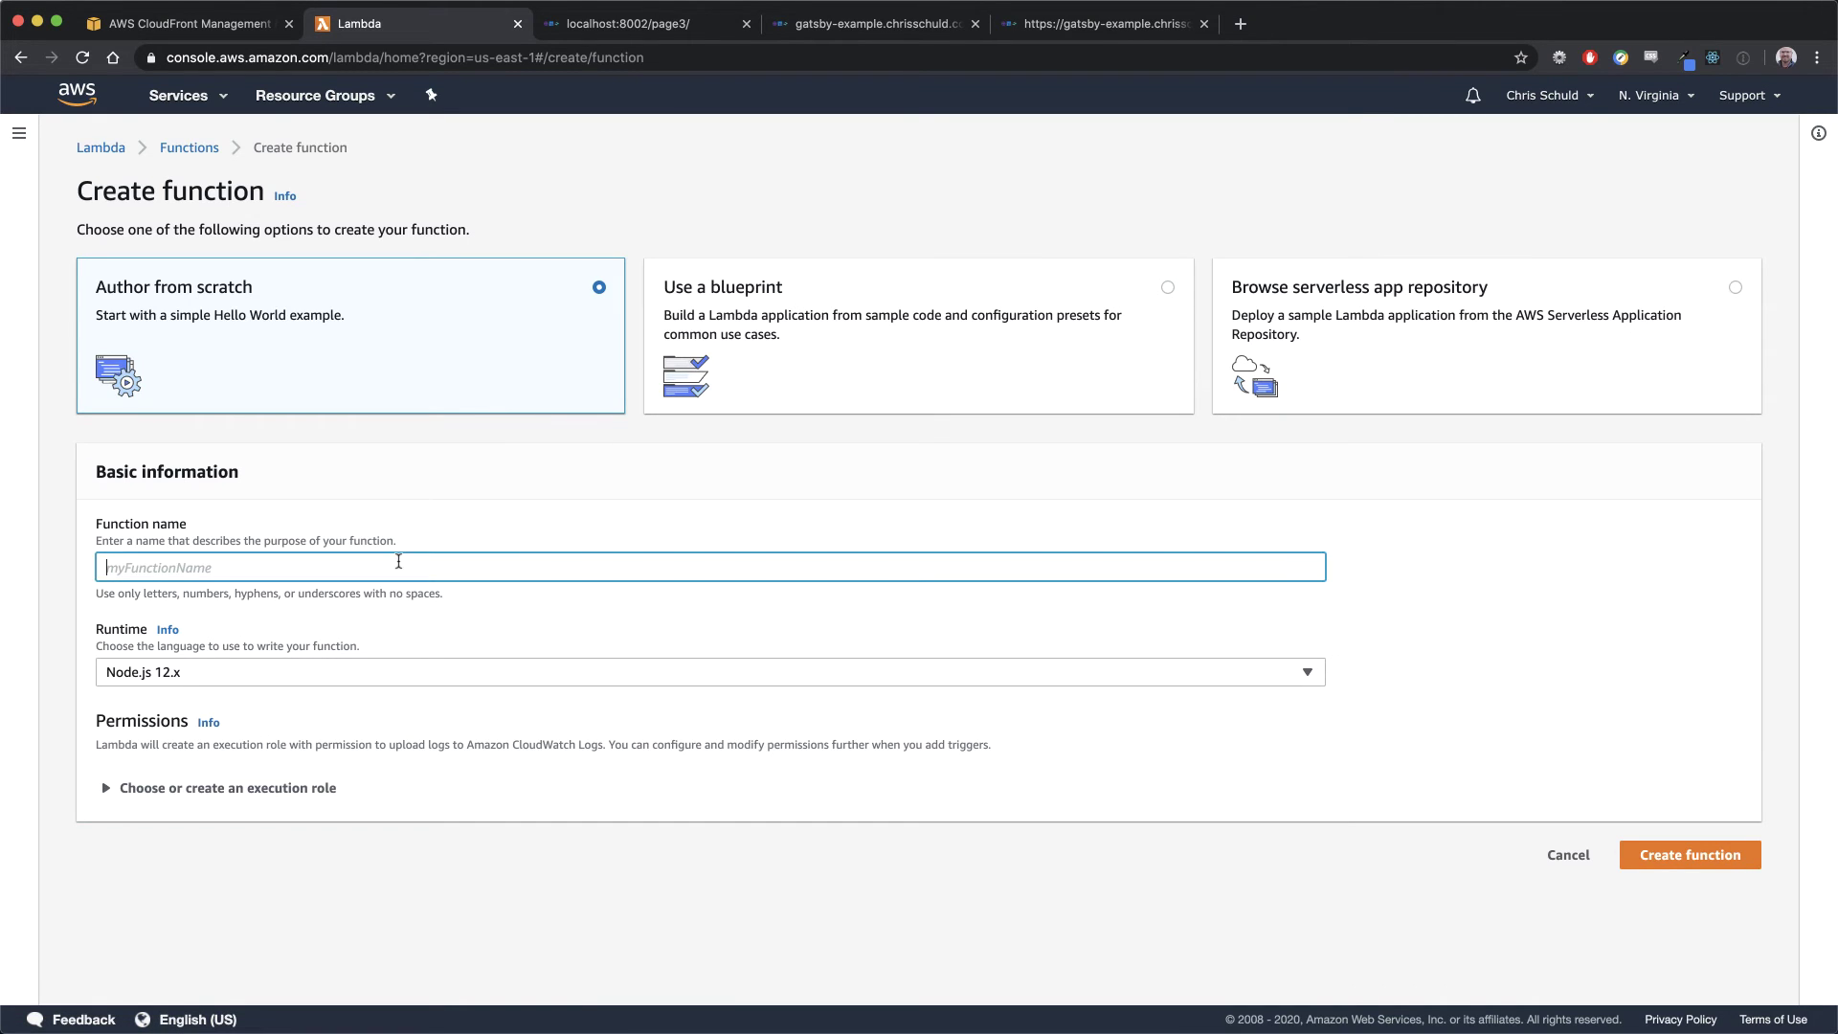
text(originMutation)
click(1700, 854)
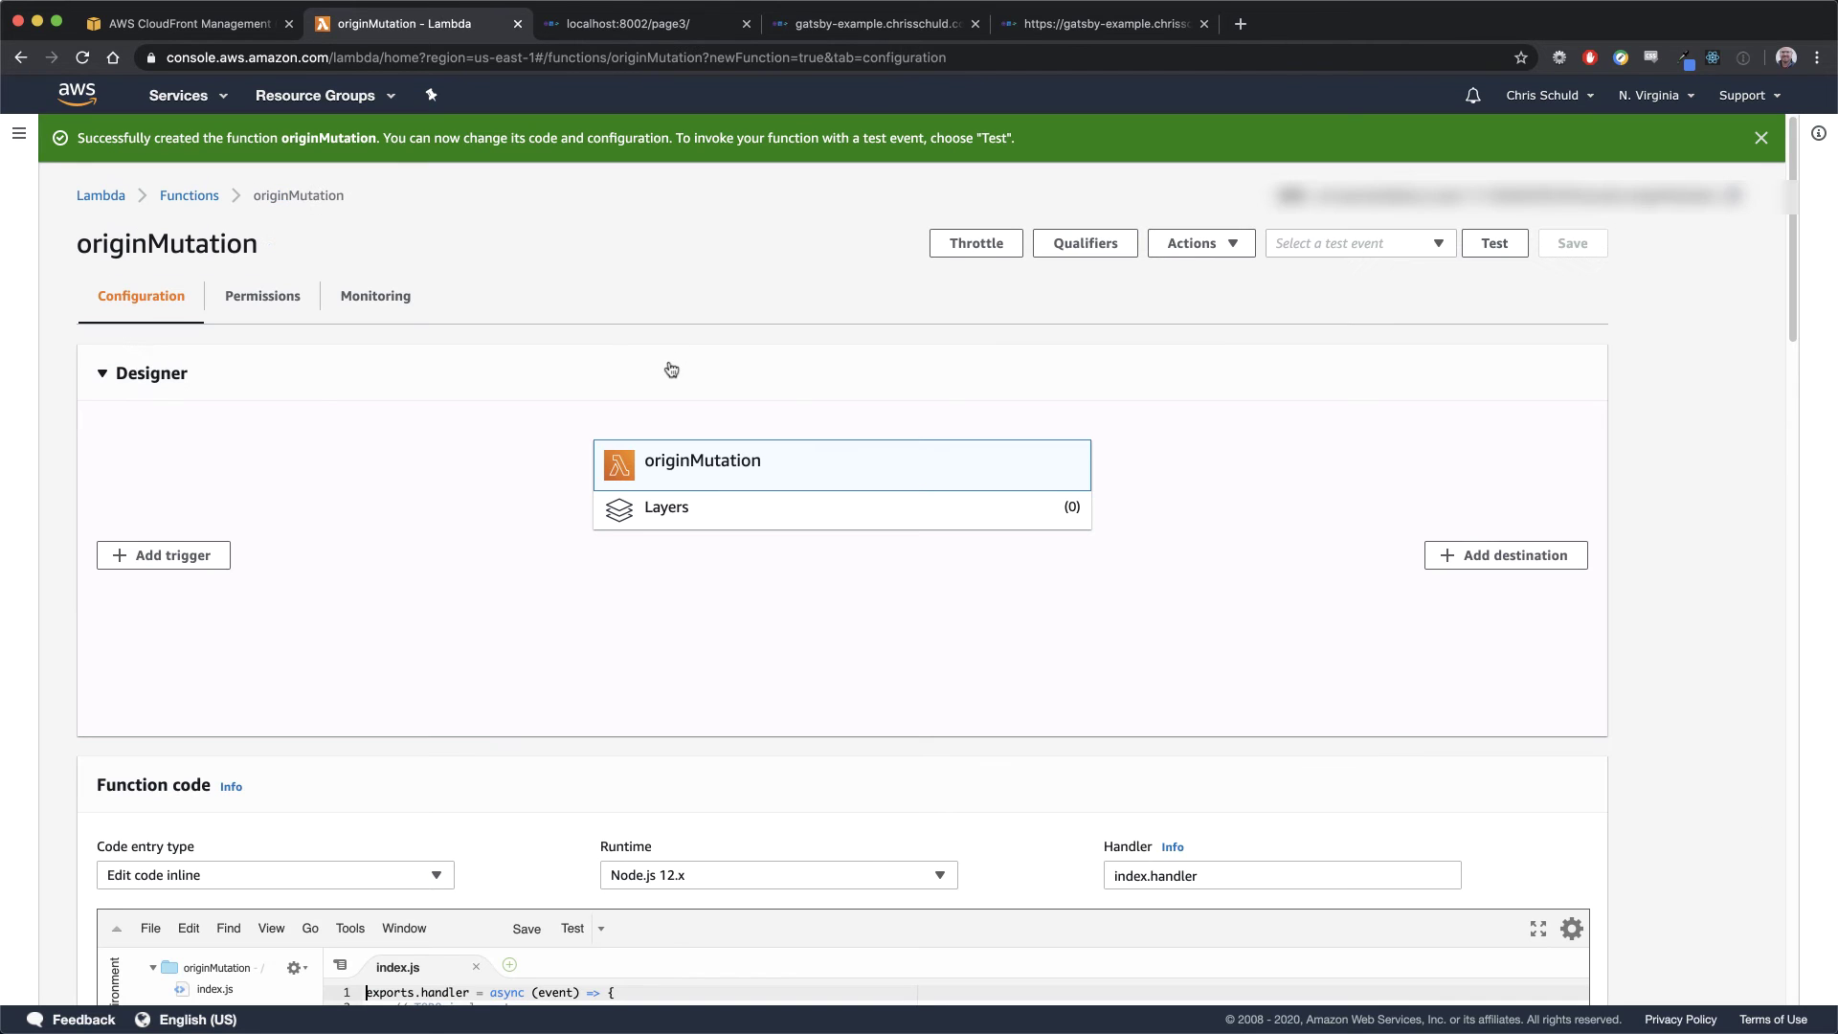
Replace the index.js code with a handler appending index.html to URIs ending in "/" and /index.html to other URIs without a dot, and save it
scroll(649, 431, down, 5)
drag(483, 582, 276, 340)
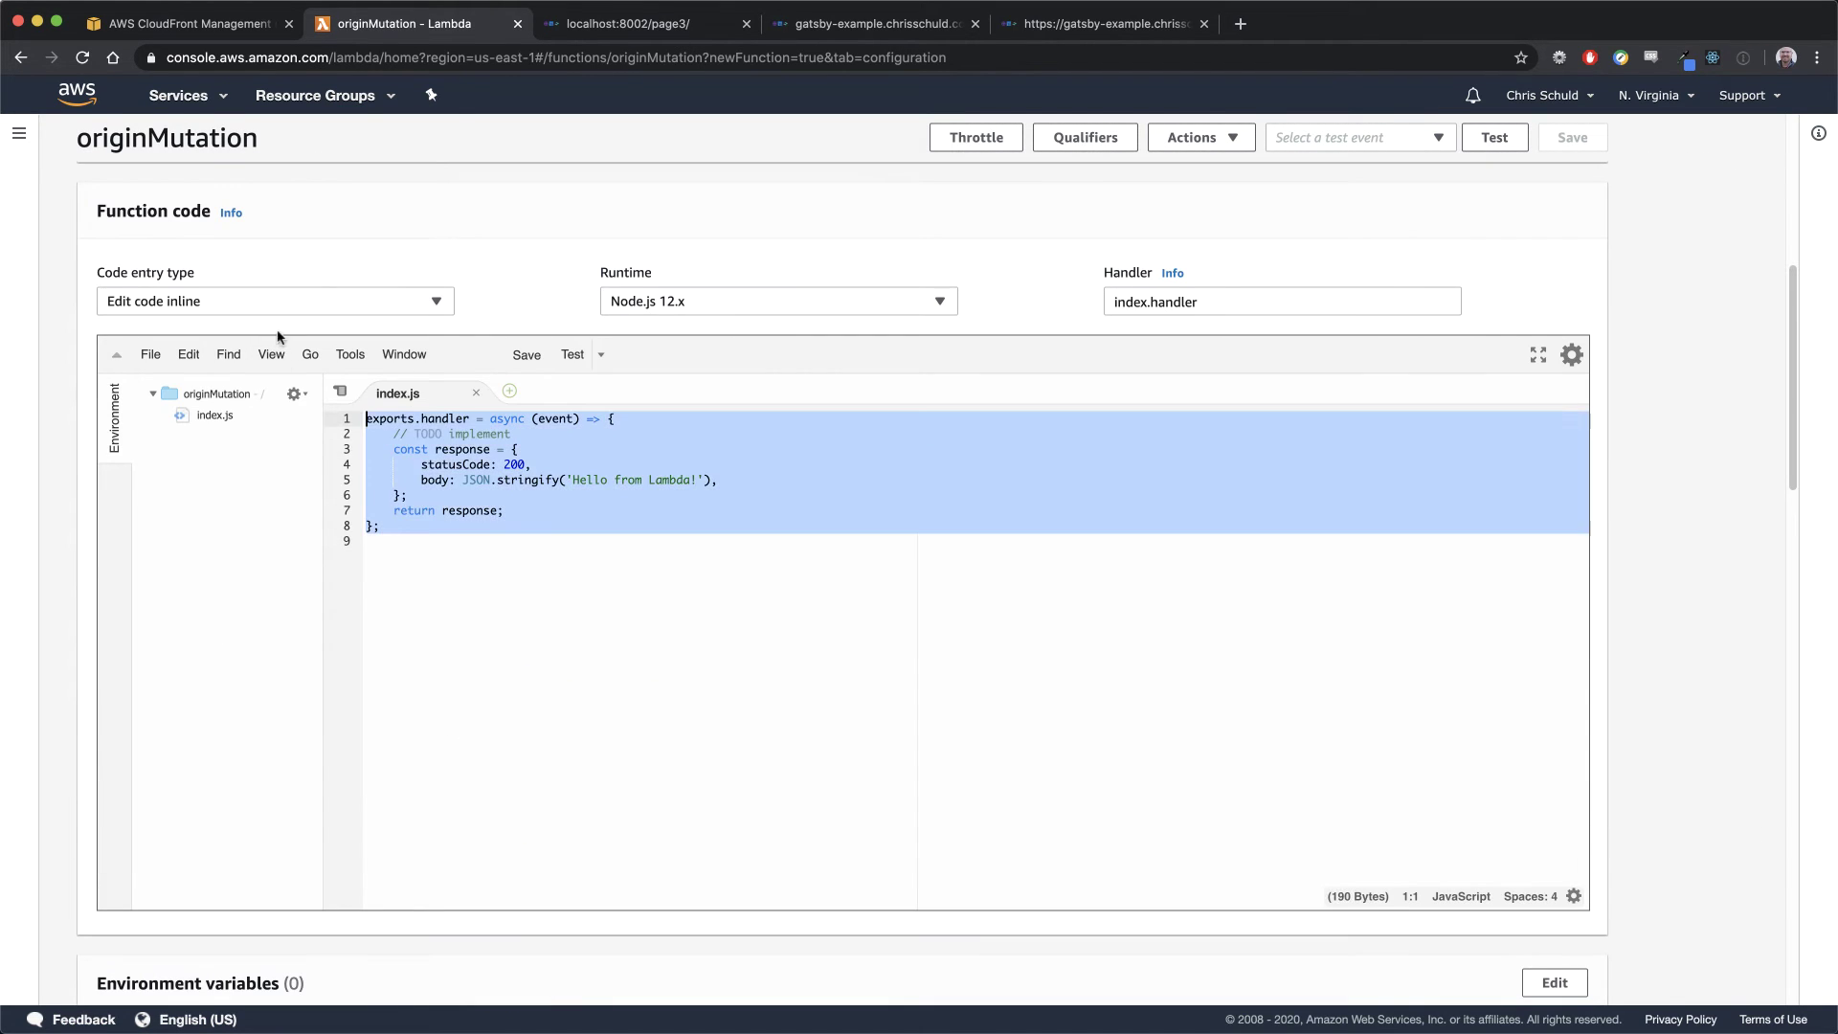
text(exports.handler = (event, context, callback) => {   const request = event.Records[0].cf.request;   const uri = request.uri;    if (uri.endsWith('/')) {     request.uri += 'index.html';   } else if (!uri.includes('.')) {     request.uri += '/index.html';   }    callback(null, request); };)
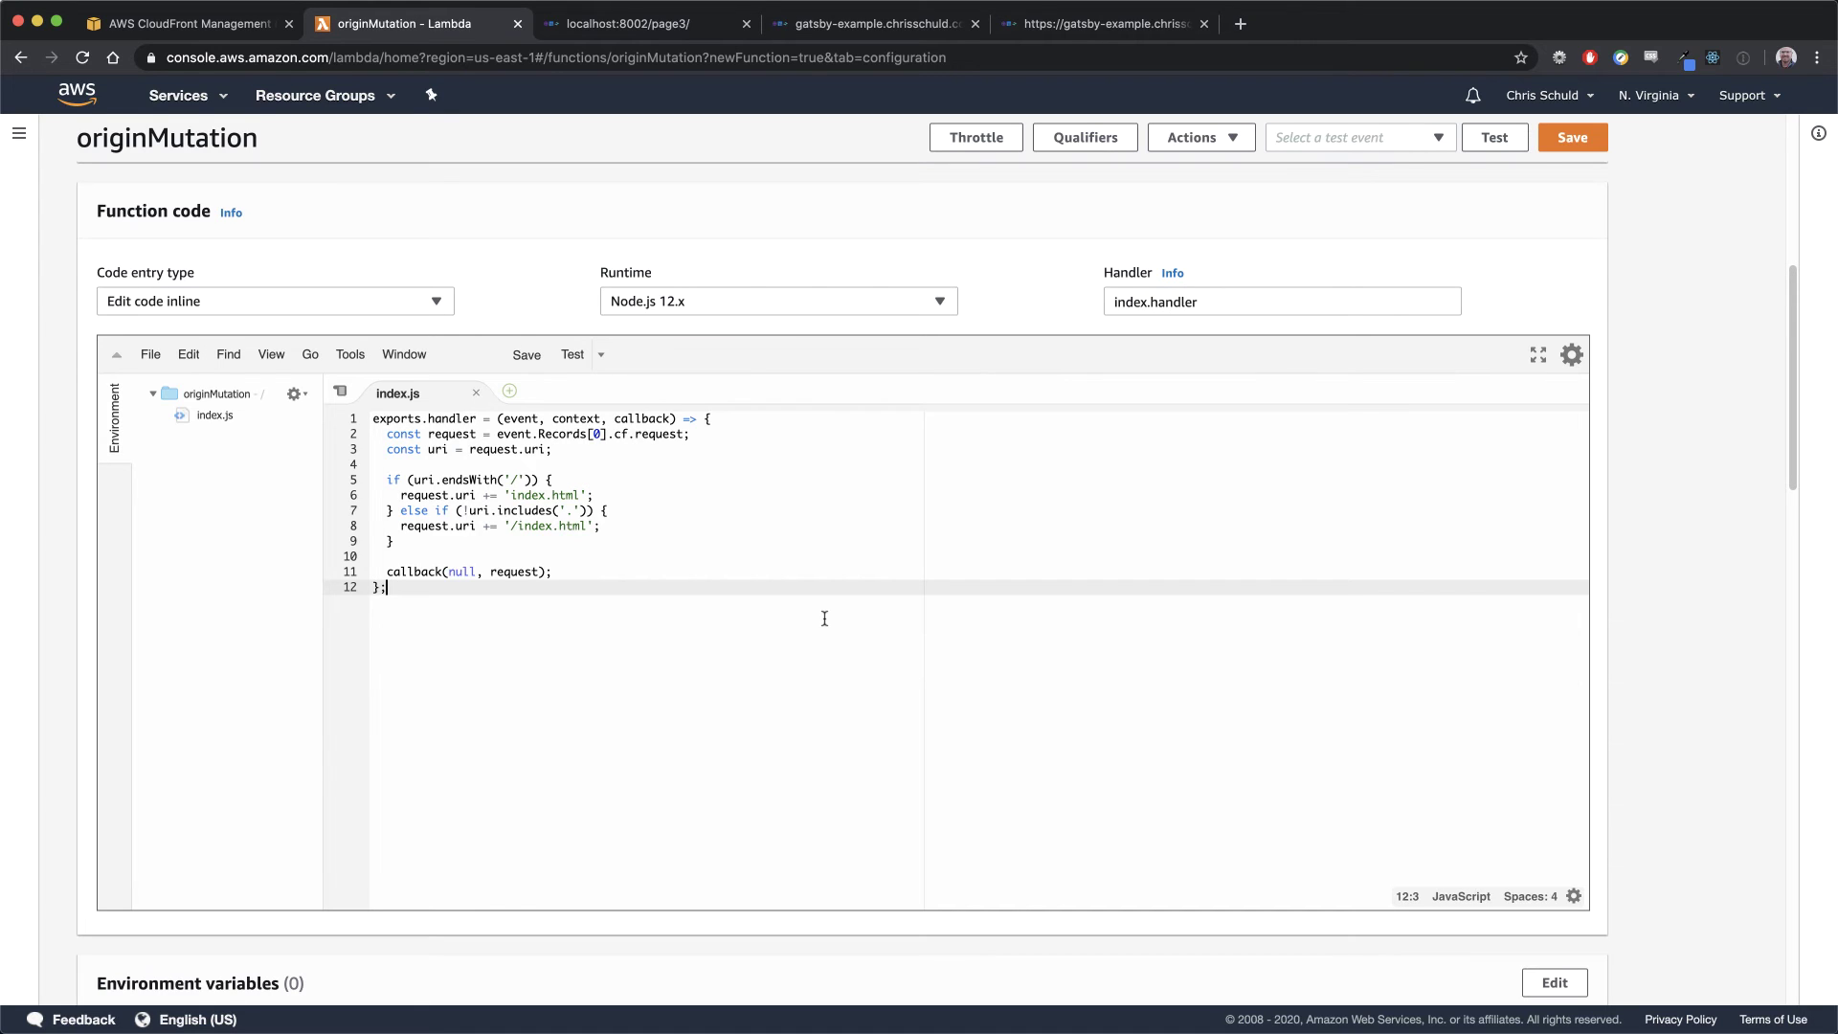
click(1570, 141)
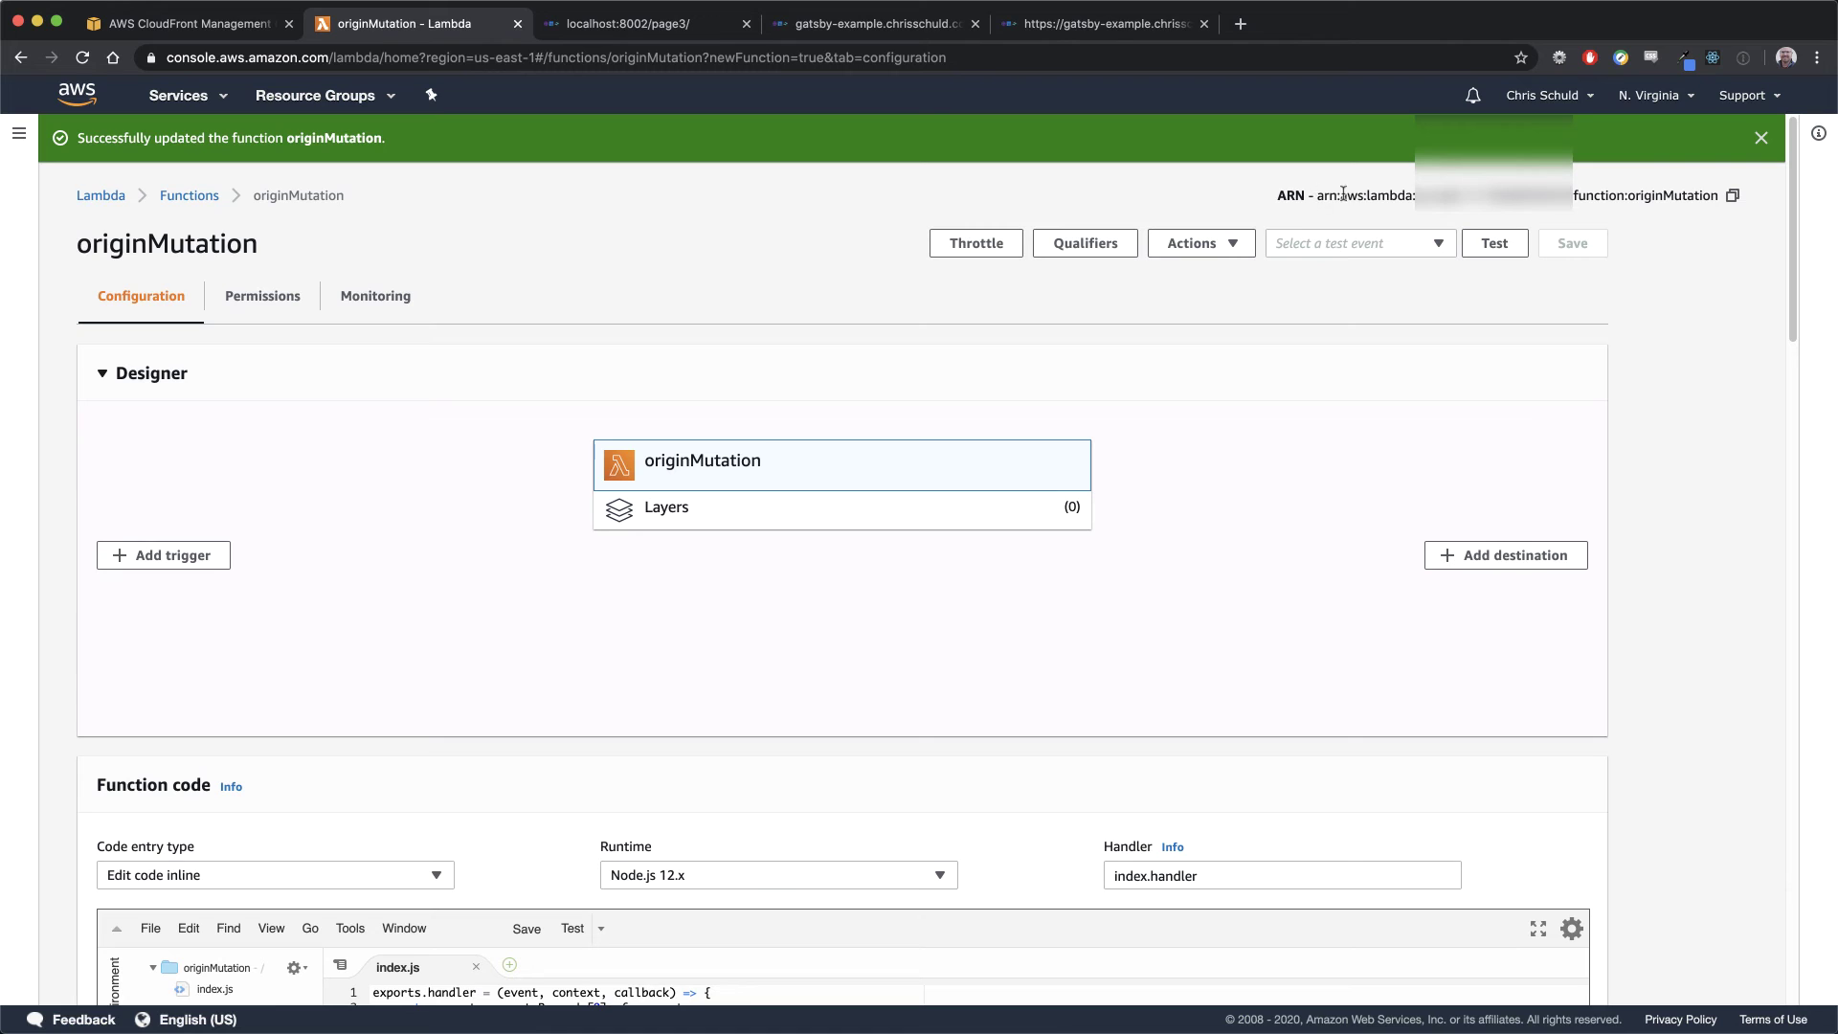
Copy the originMutation function's ARN and open the gatsby-example CloudFront distribution's default cache behavior for editing
drag(1318, 196, 1716, 196)
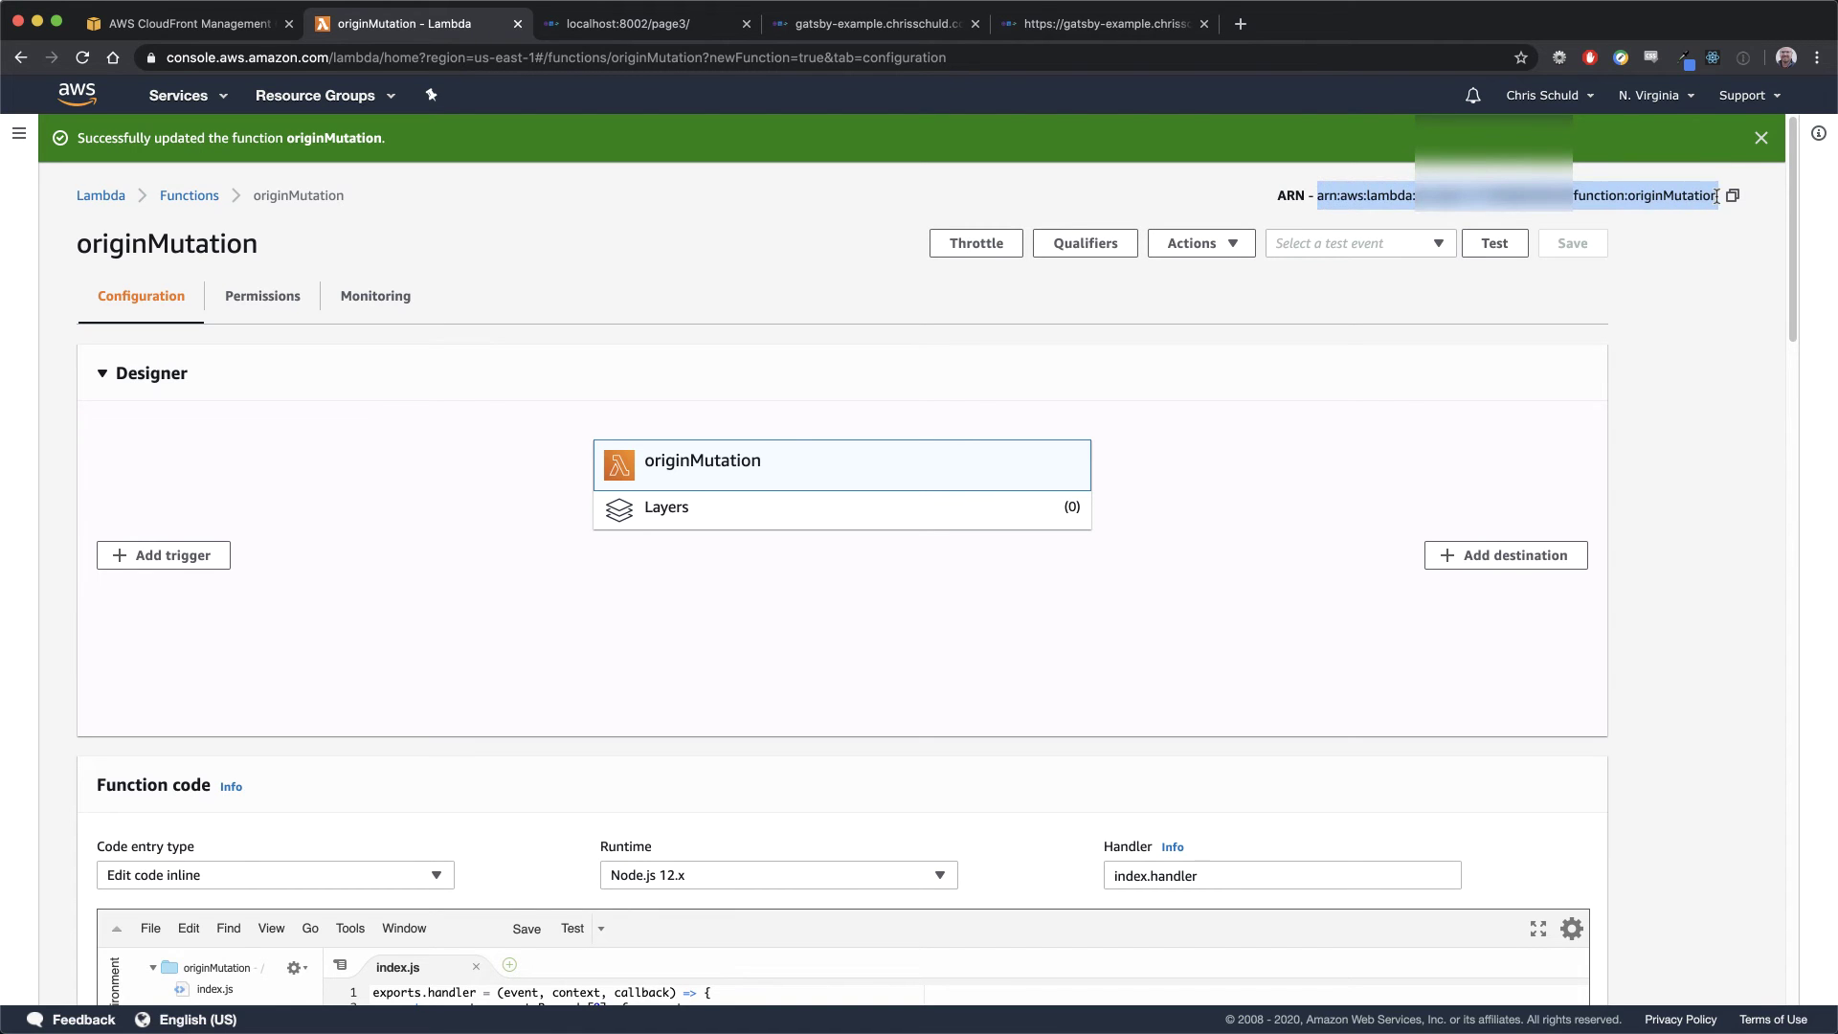
click(192, 23)
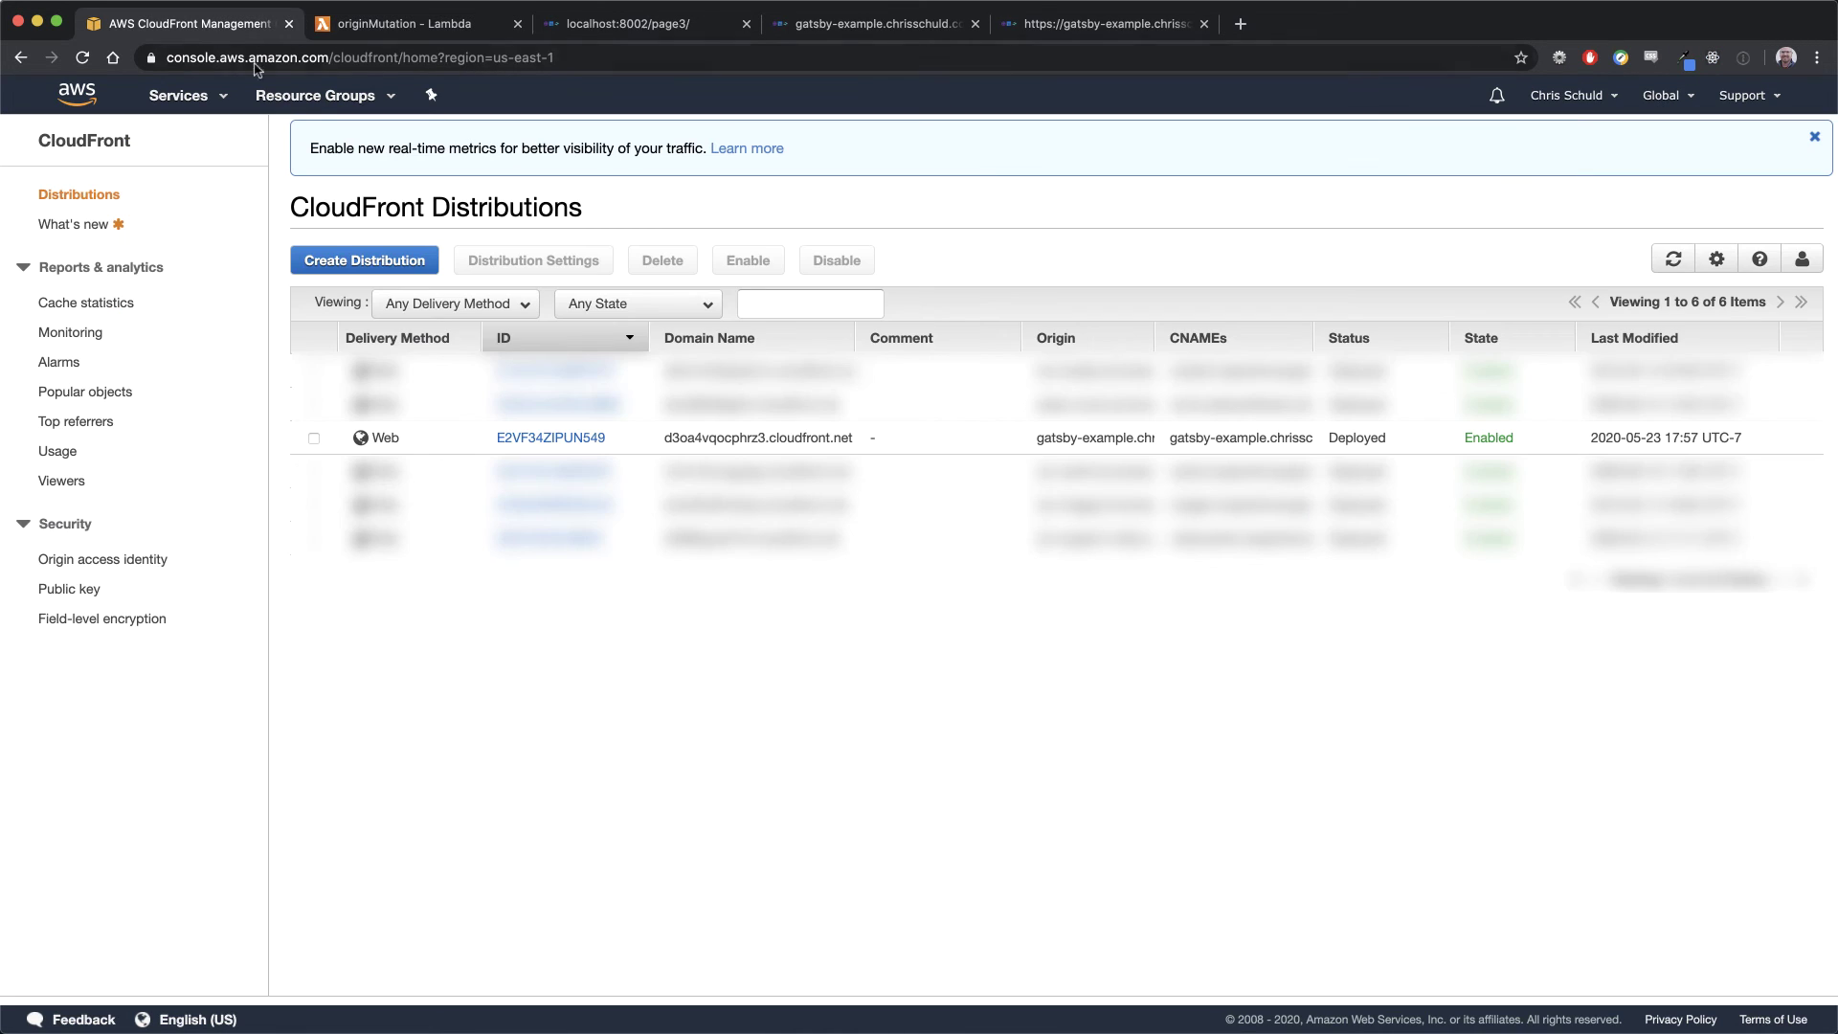
click(584, 439)
click(602, 188)
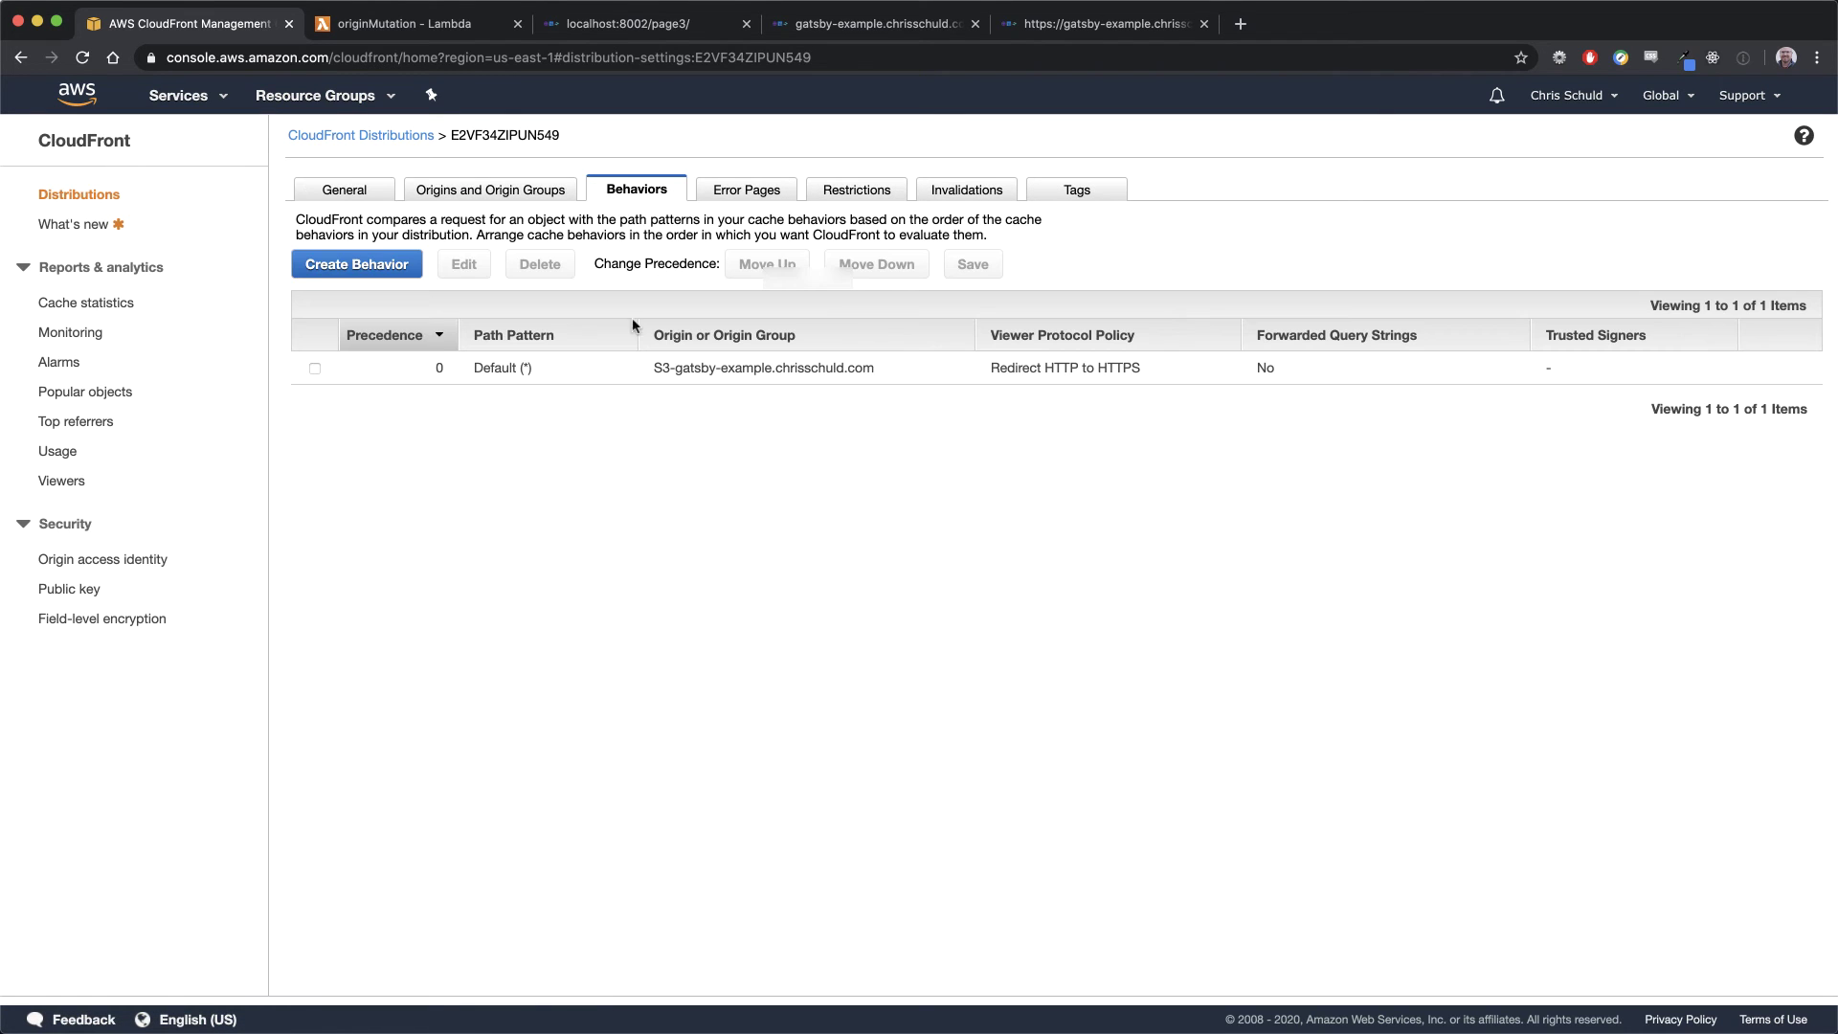
click(313, 368)
click(461, 261)
Try to associate the copied function ARN with the Origin Request event in the default cache behavior, and leave the behavior editor
scroll(779, 520, down, 5)
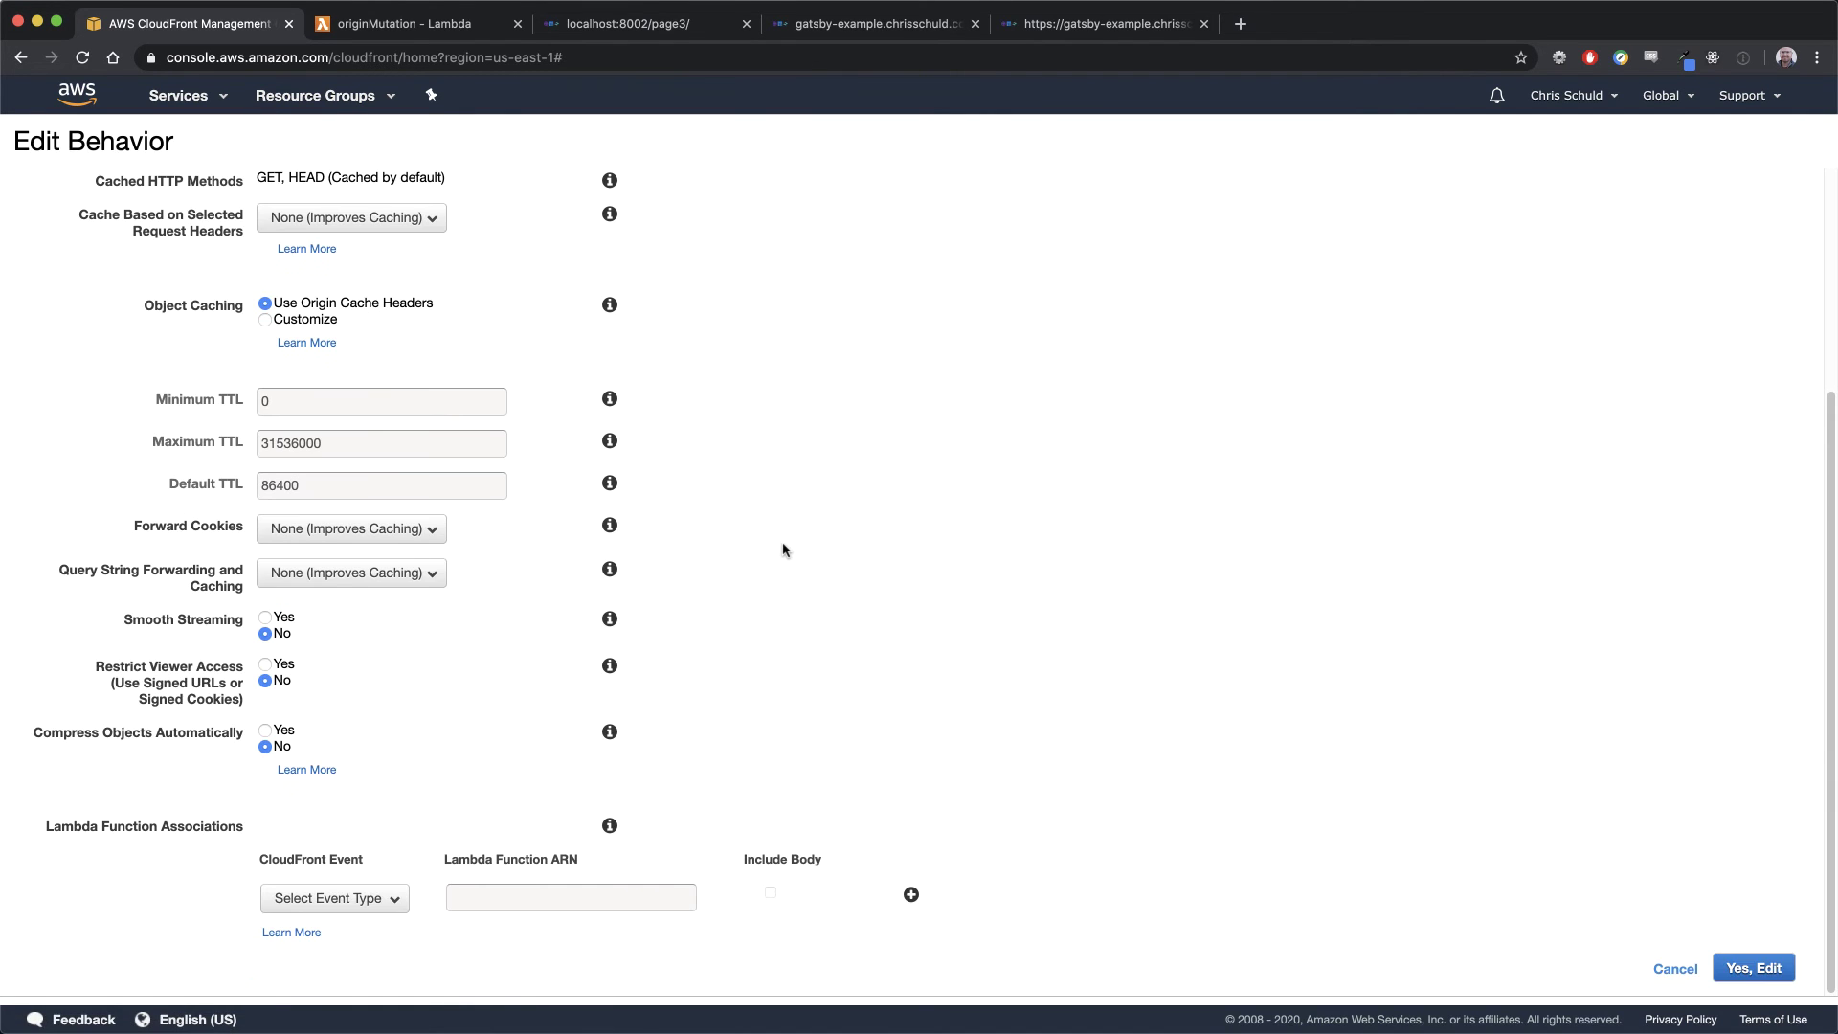
click(387, 899)
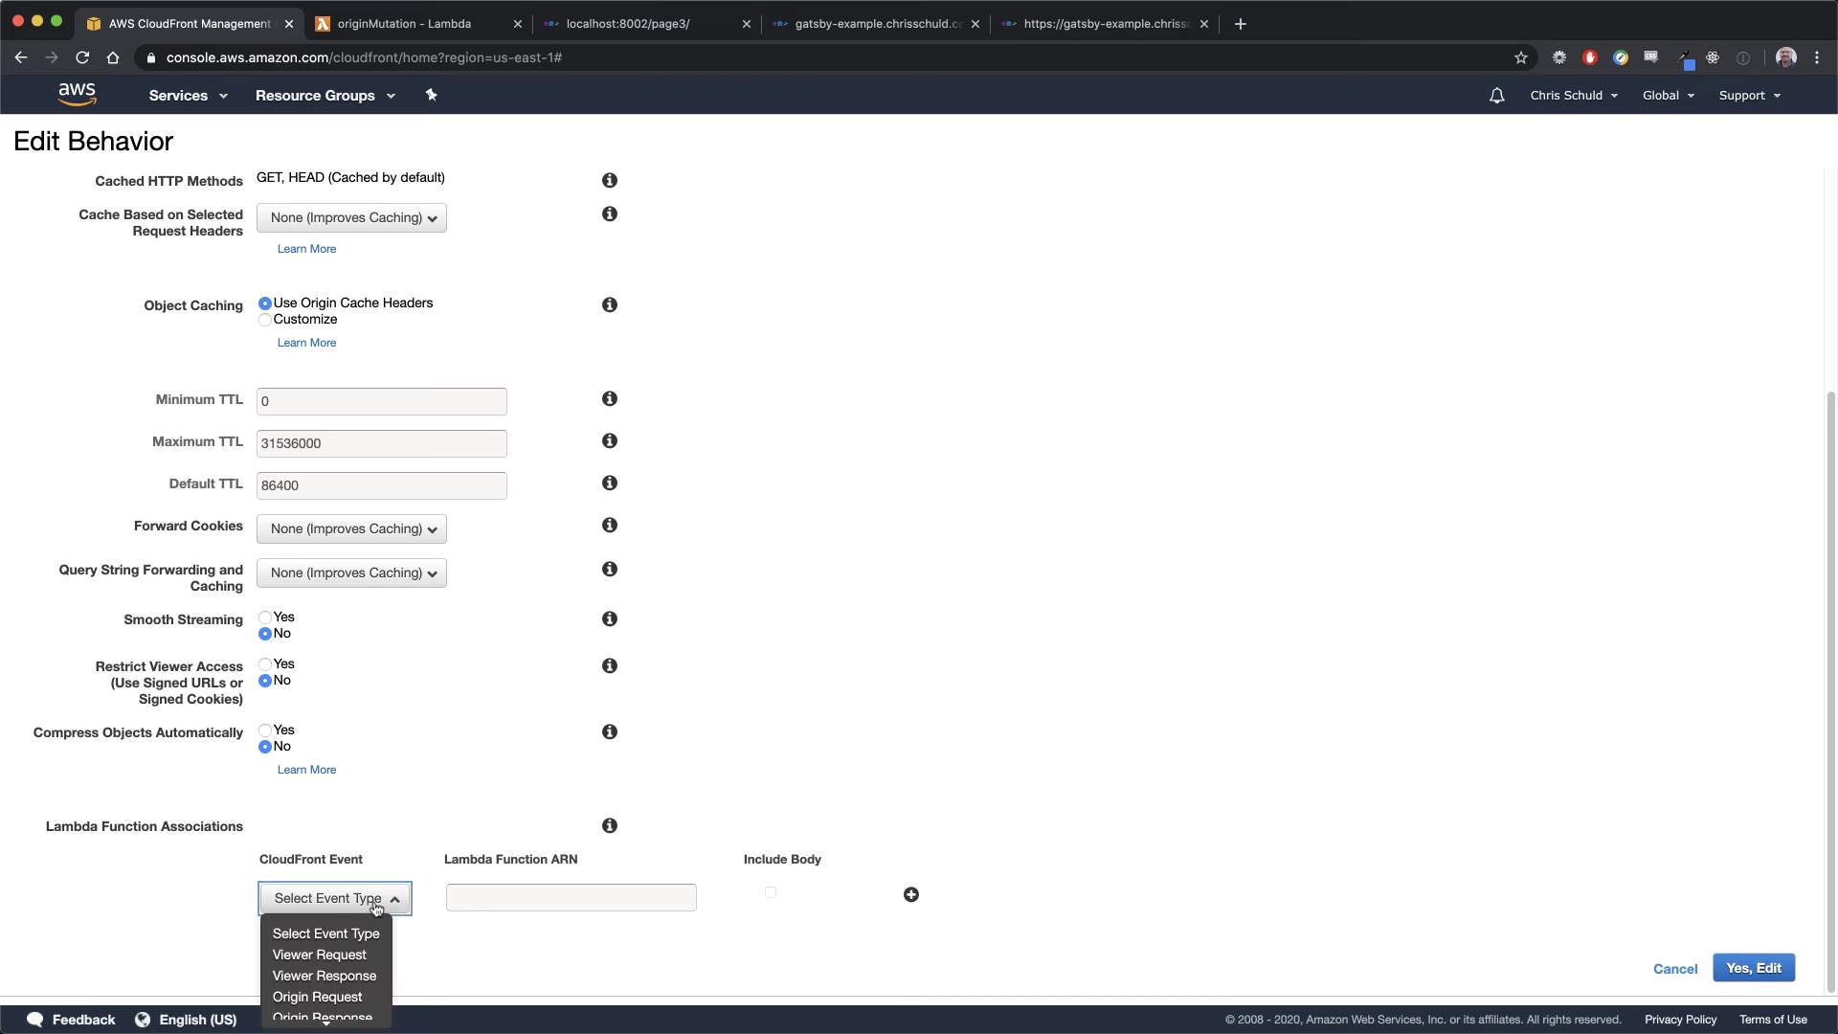
click(314, 997)
click(504, 904)
key(ctrl+v)
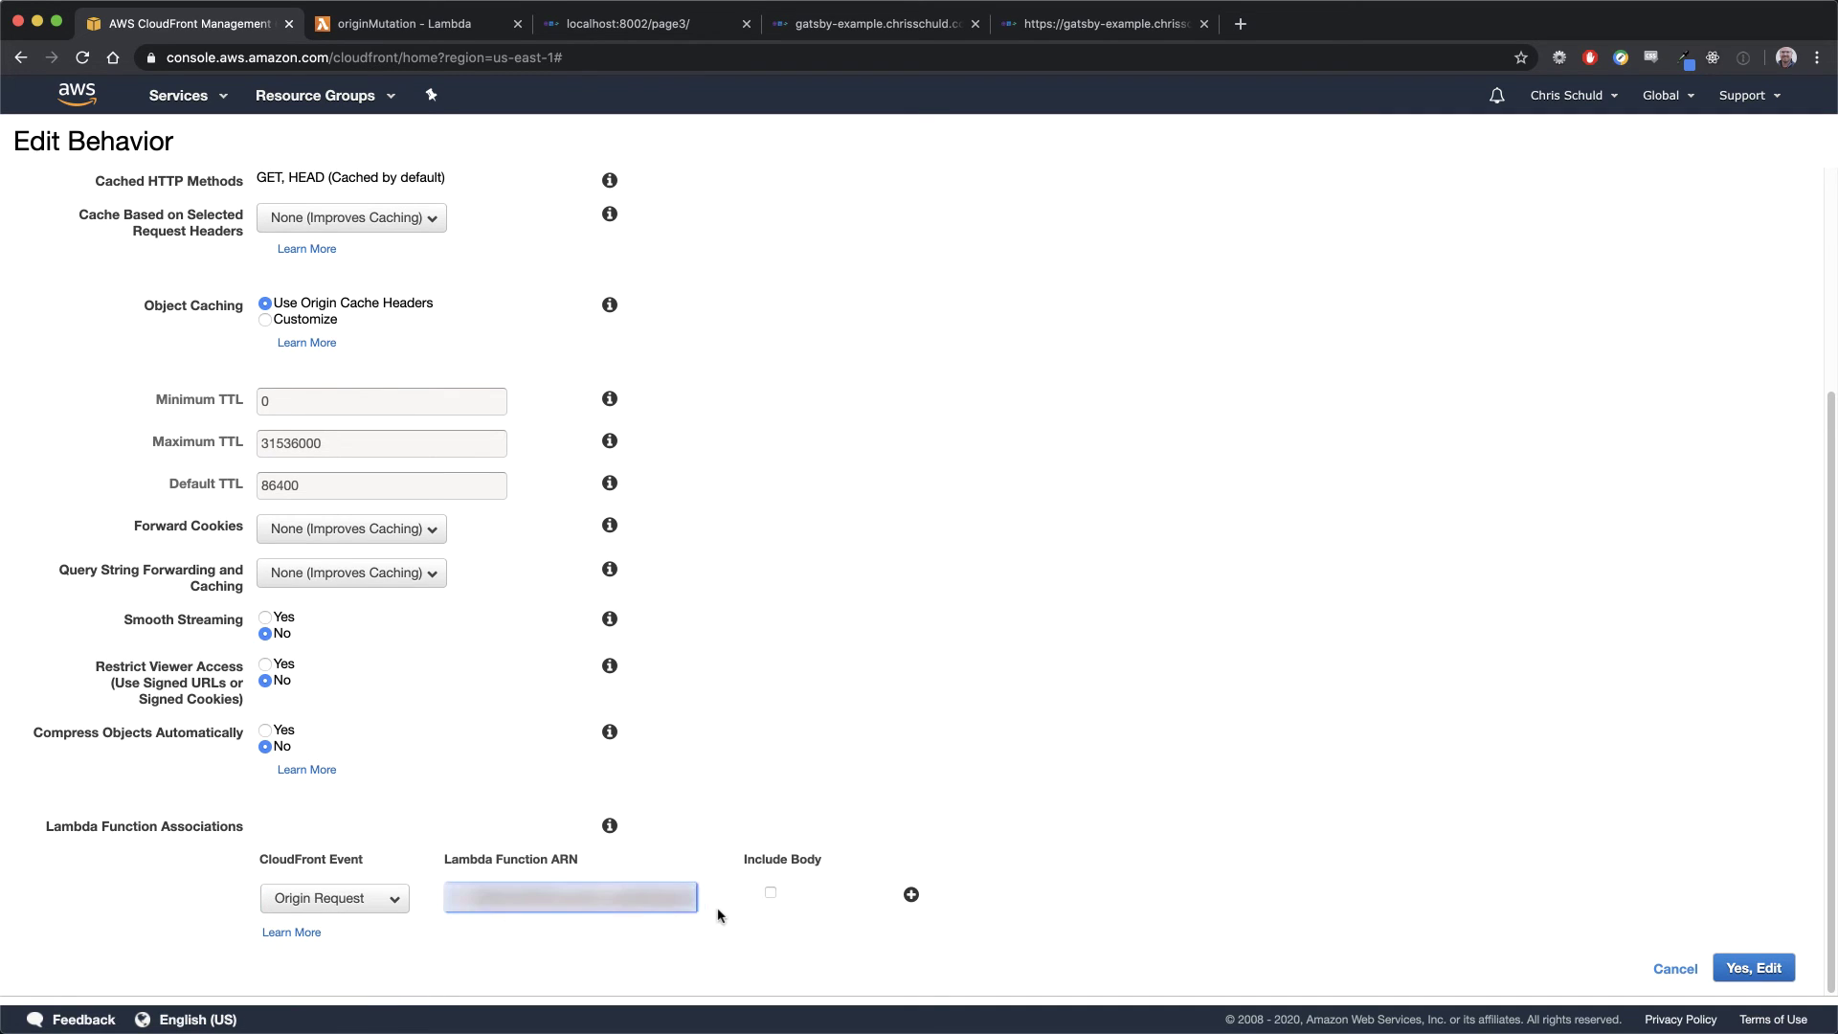
click(1757, 969)
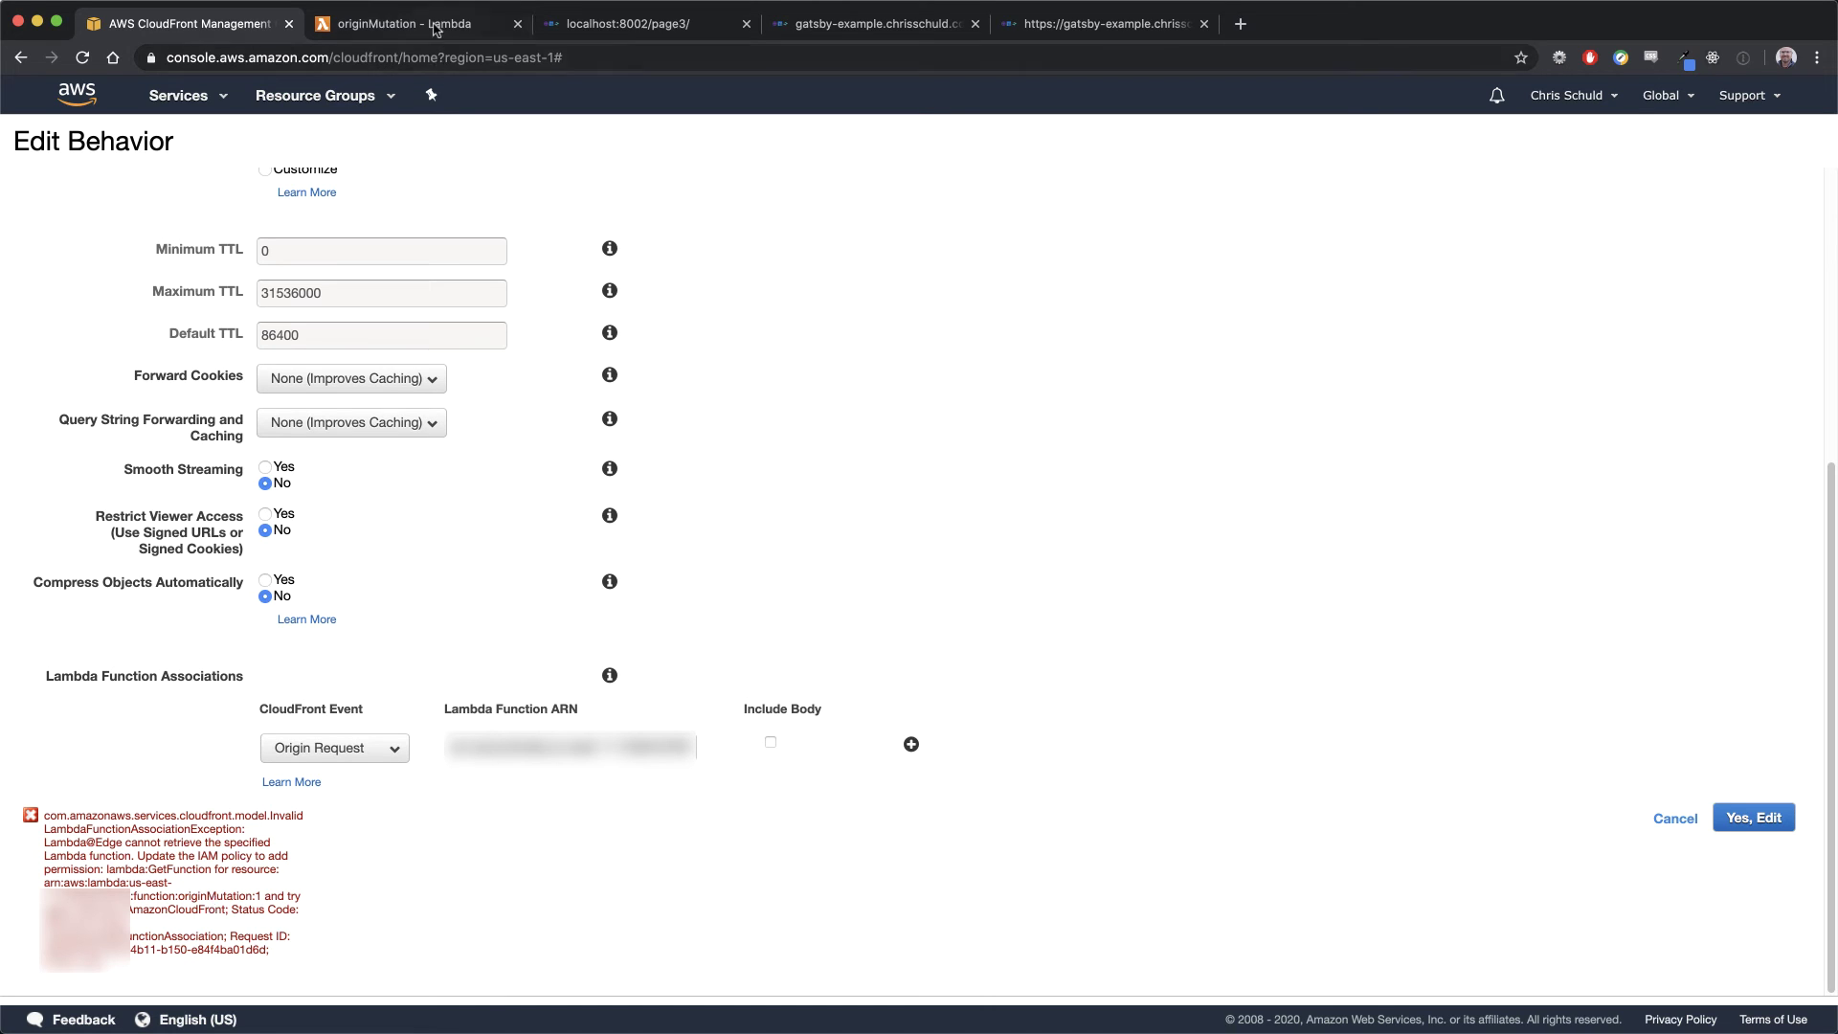
scroll(428, 247, up, 5)
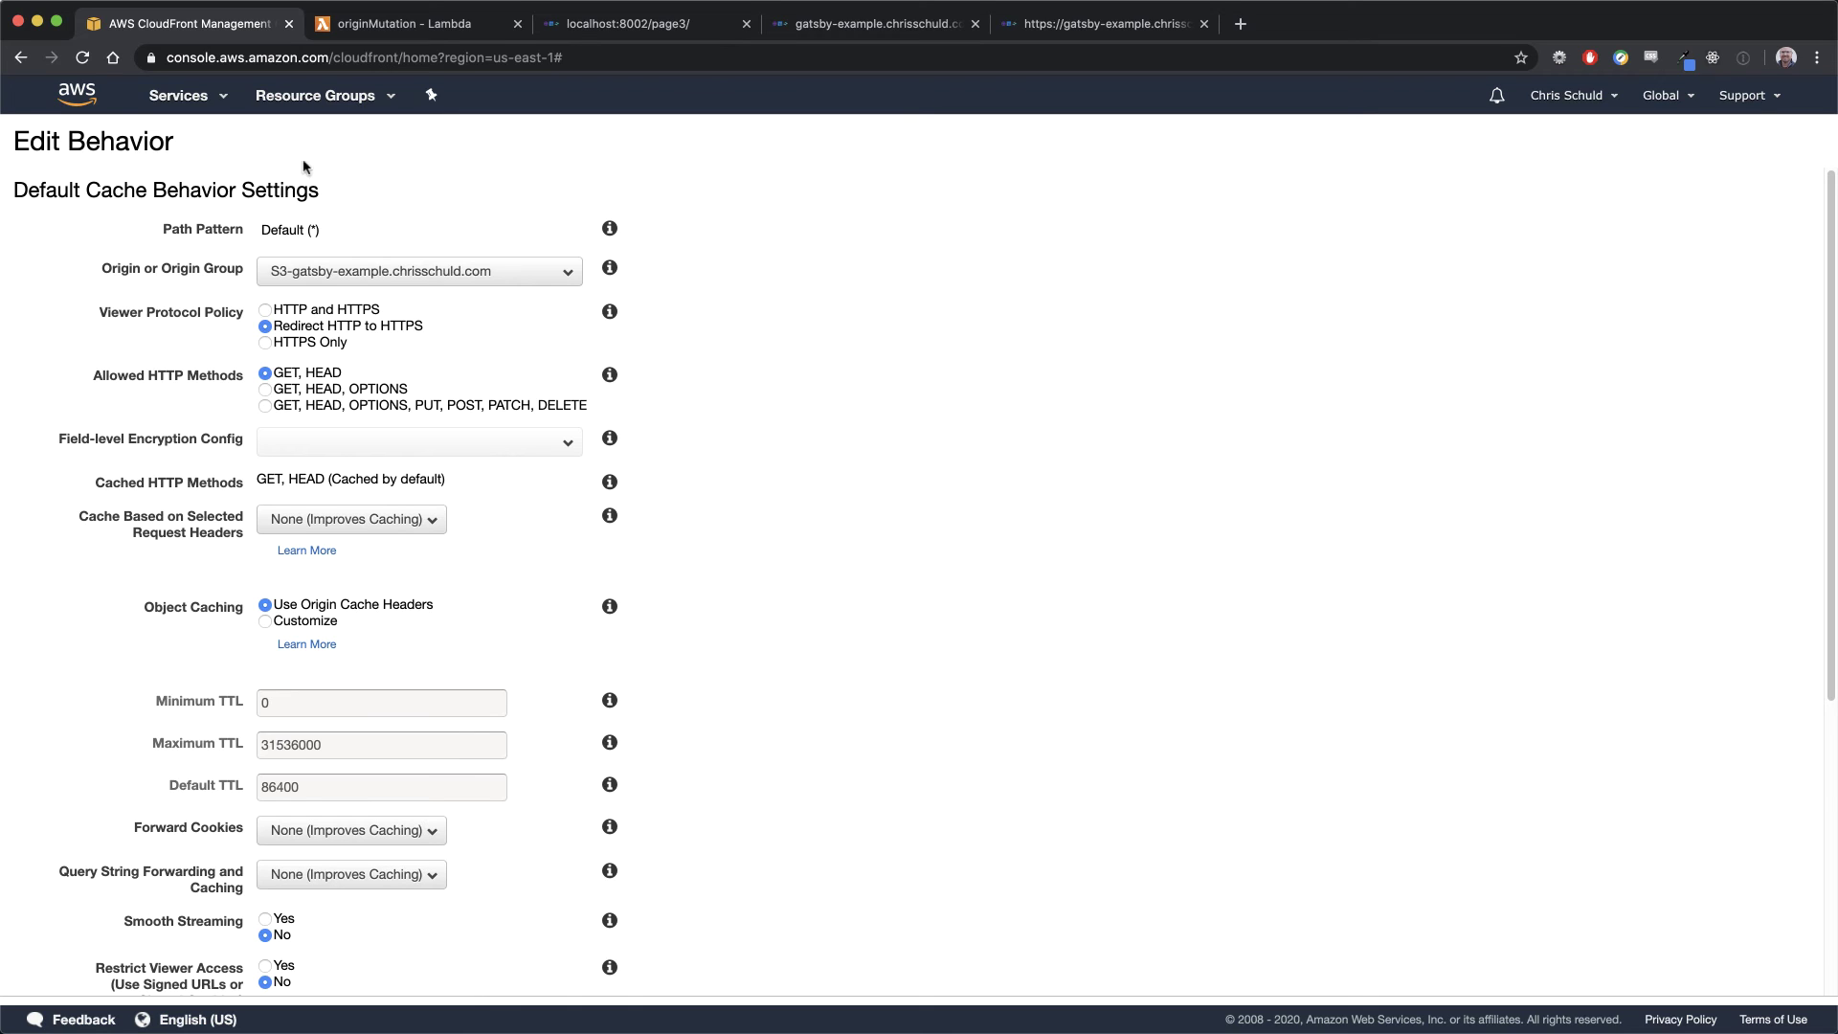
click(21, 58)
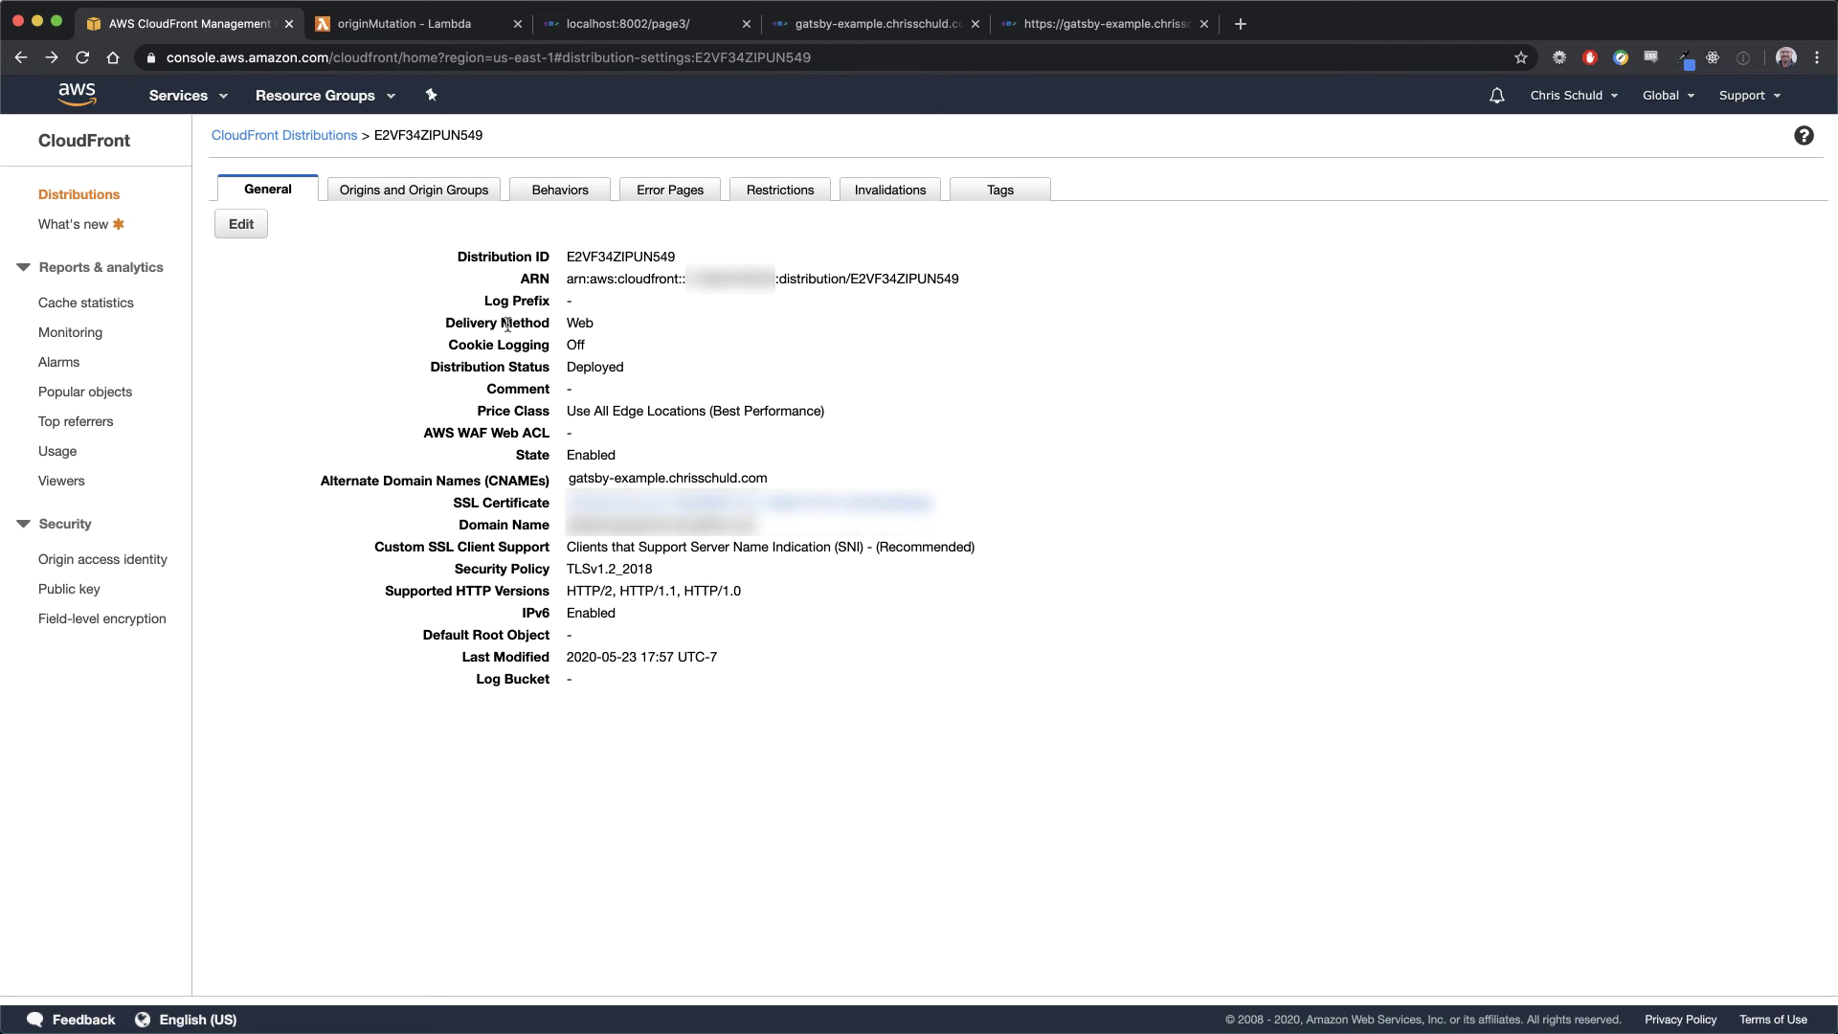
Try to deploy originMutation to Lambda@Edge for distribution E2VF34ZIPUN549 with cache behavior * and the Origin request event, acknowledging the deployment
click(364, 27)
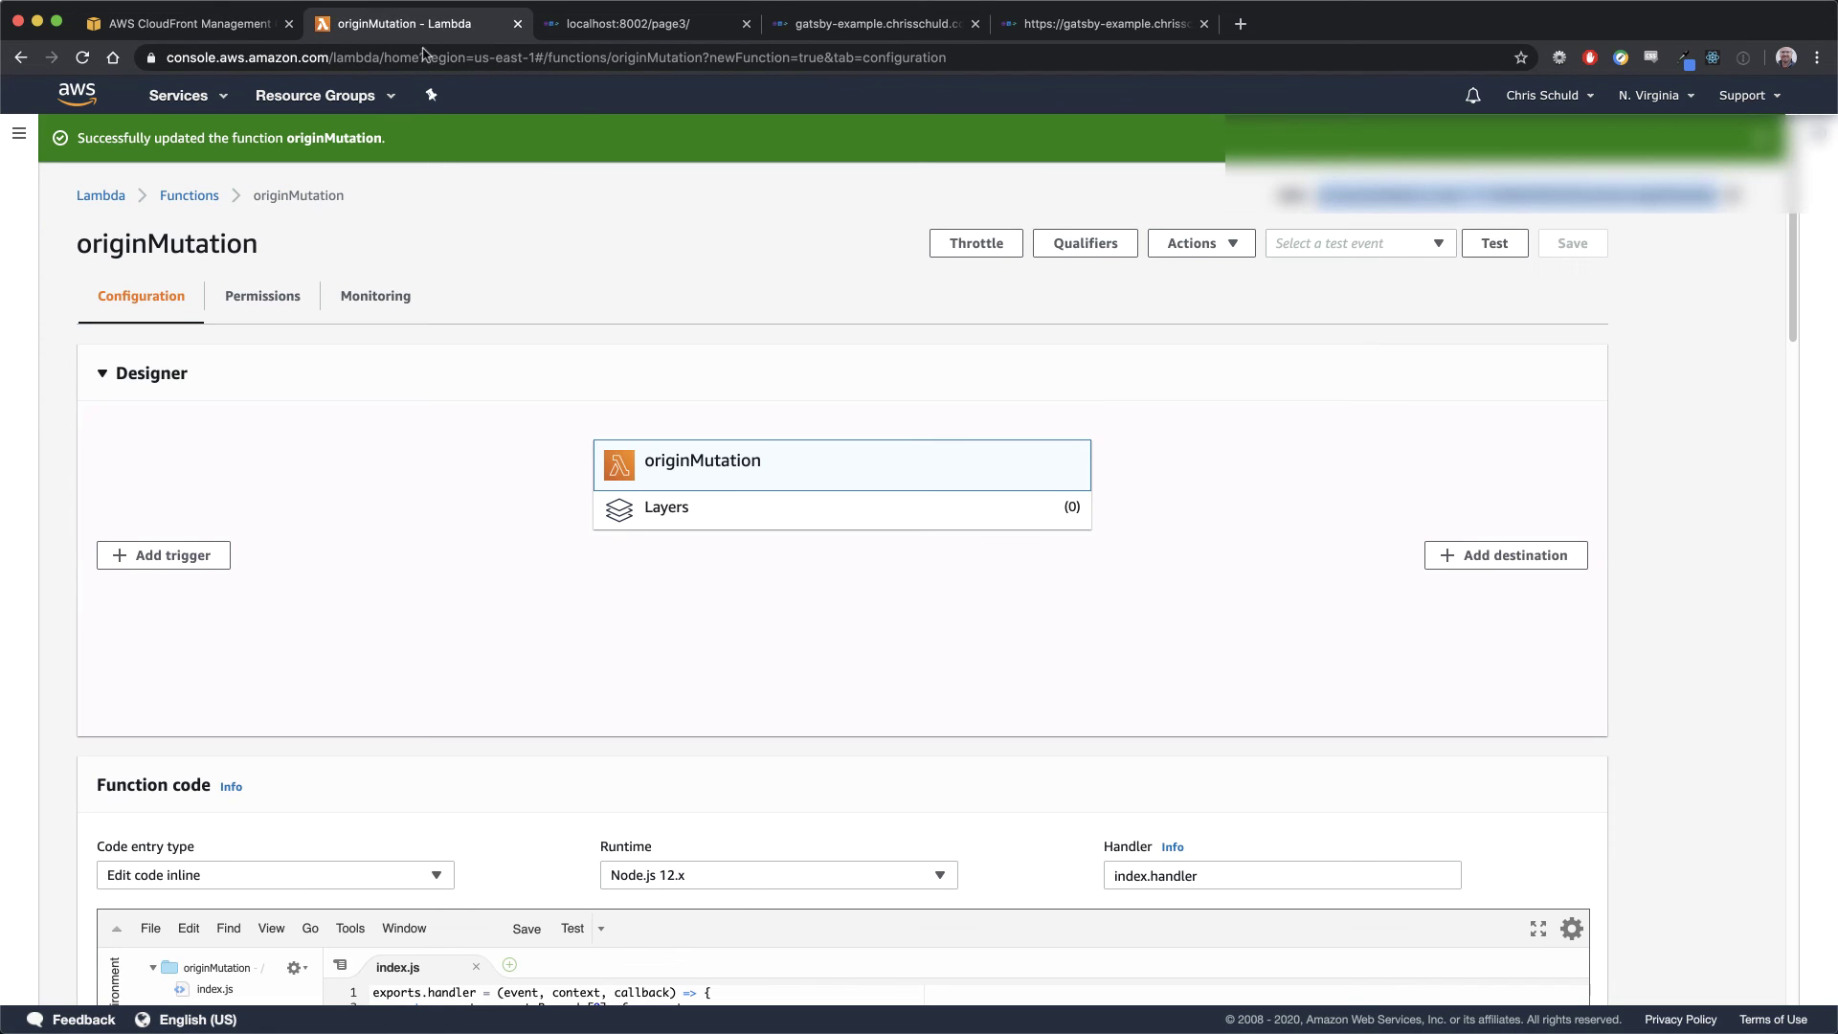
click(1224, 246)
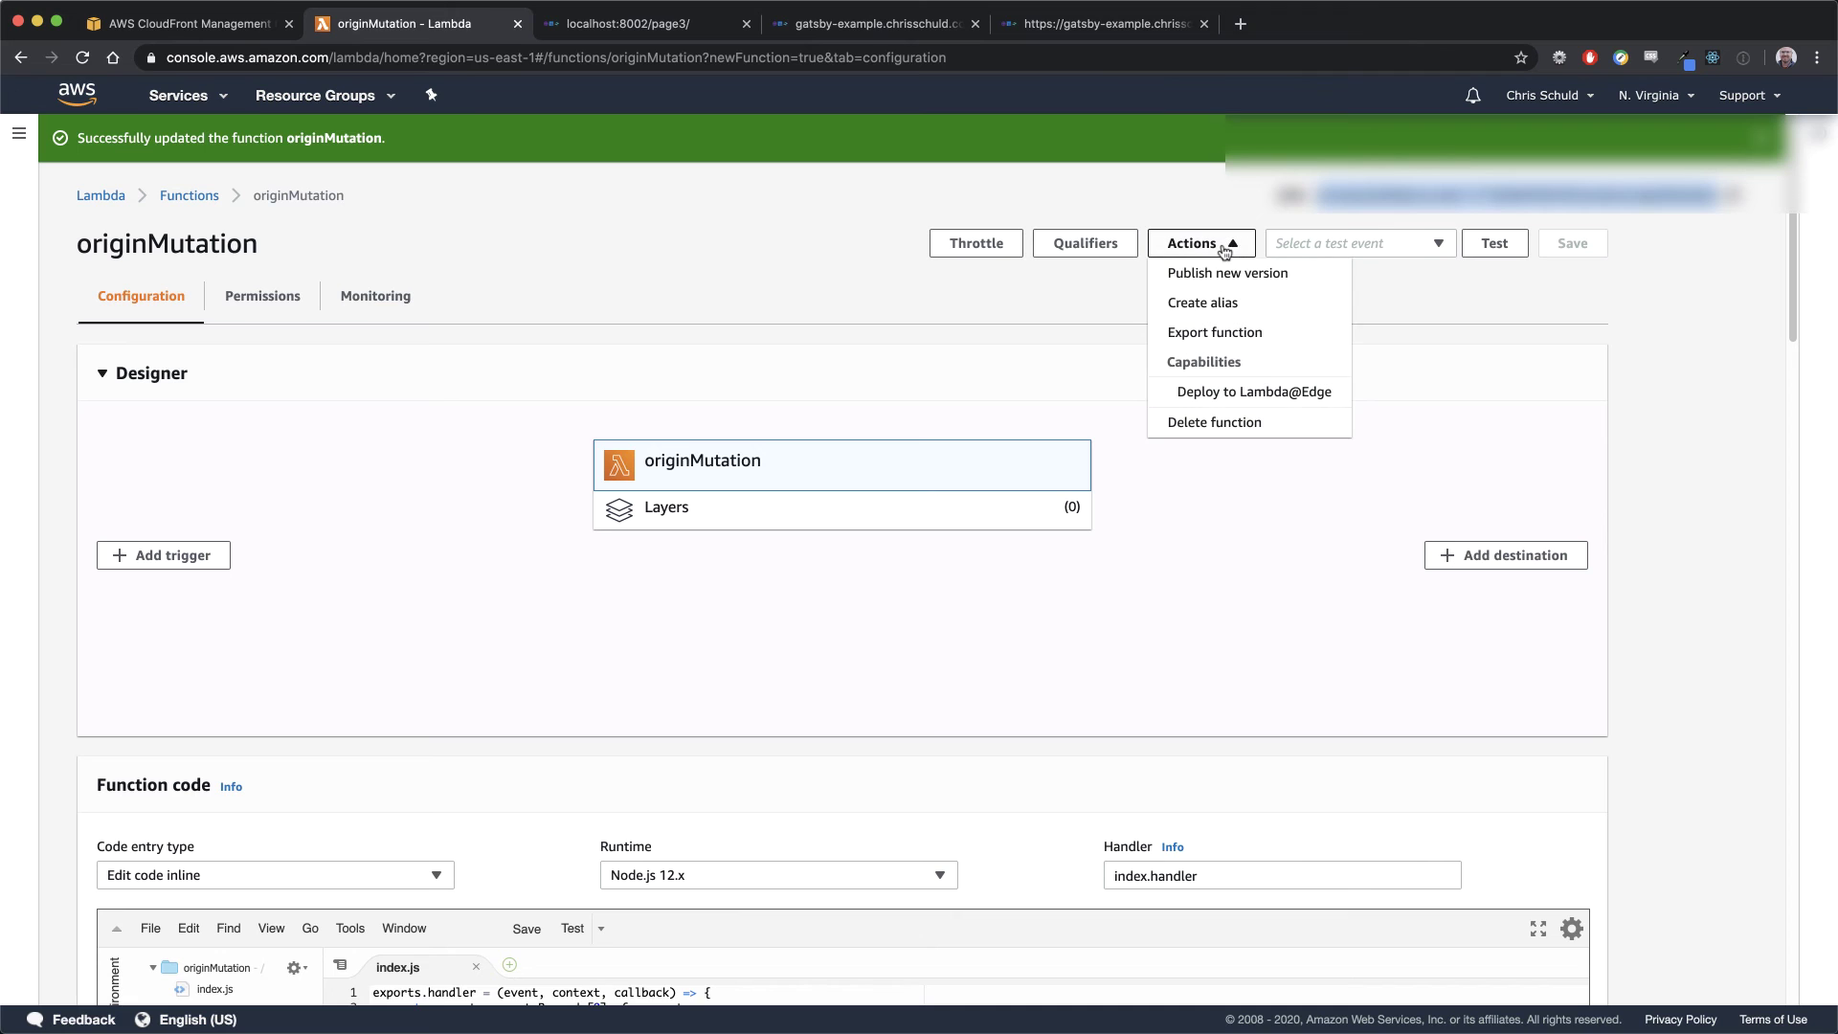
click(1280, 394)
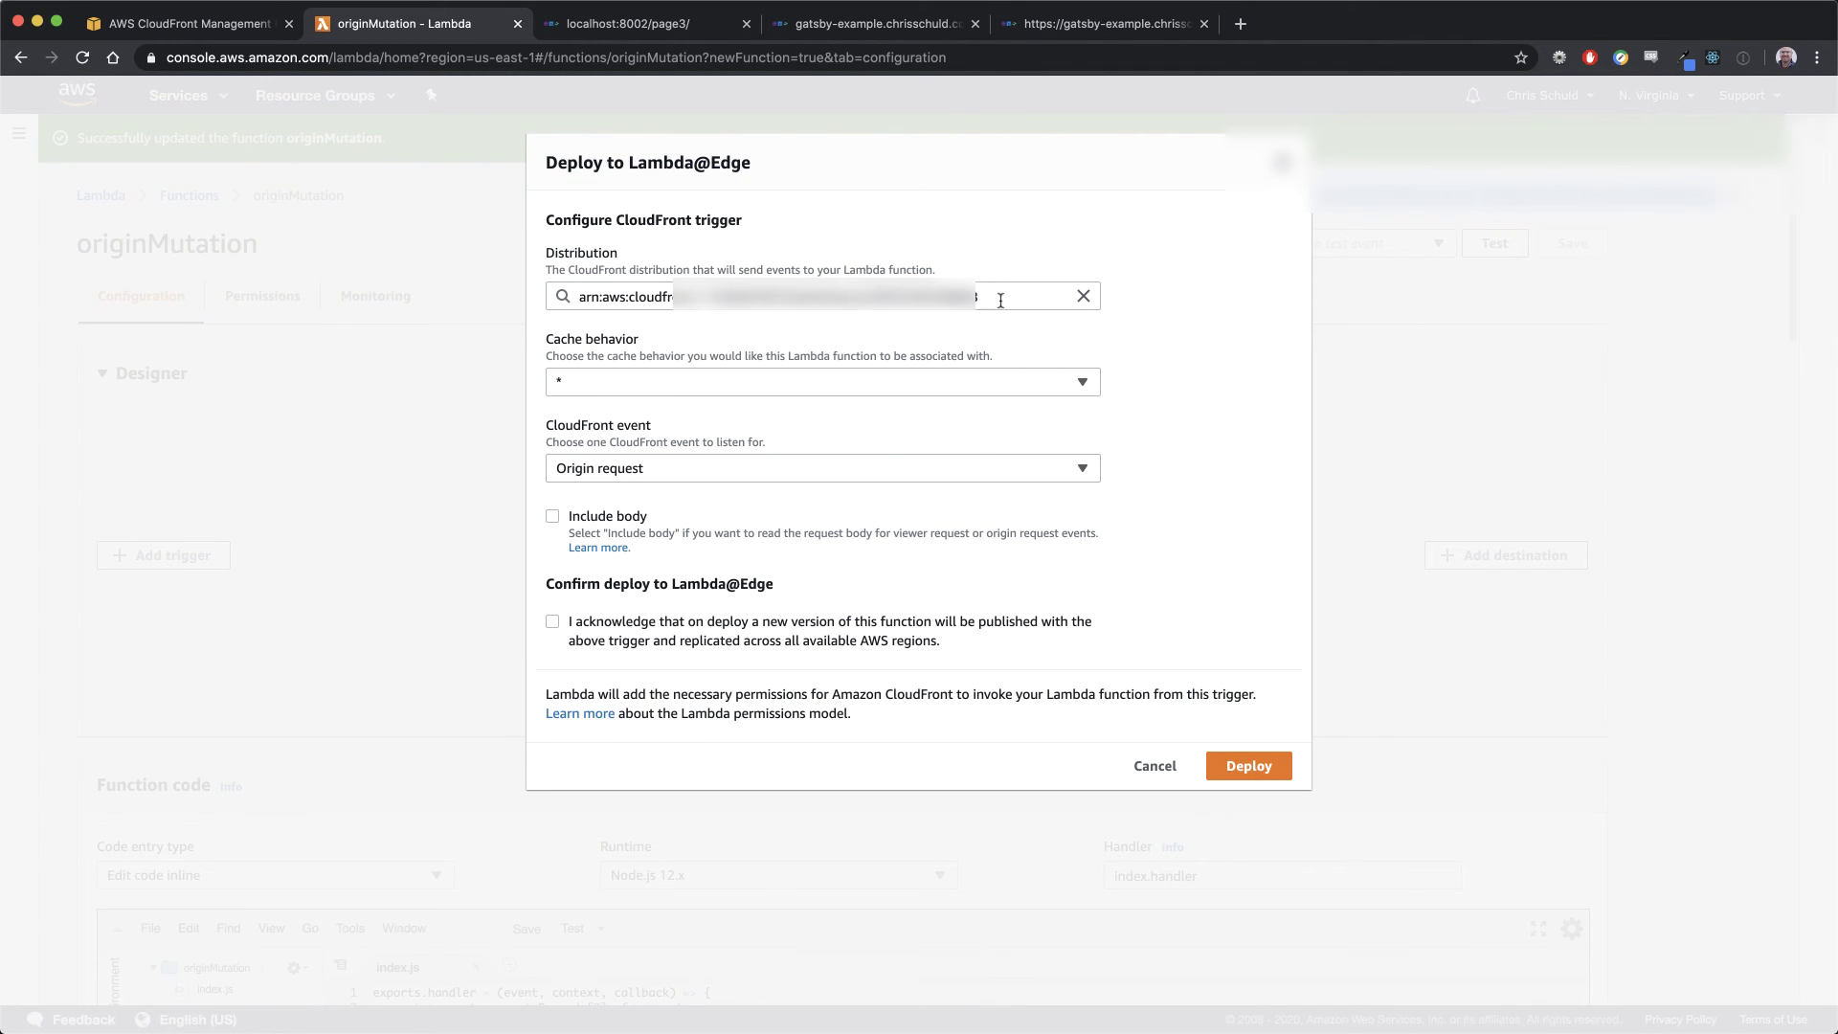
click(1001, 301)
key(shift+alt+Left)
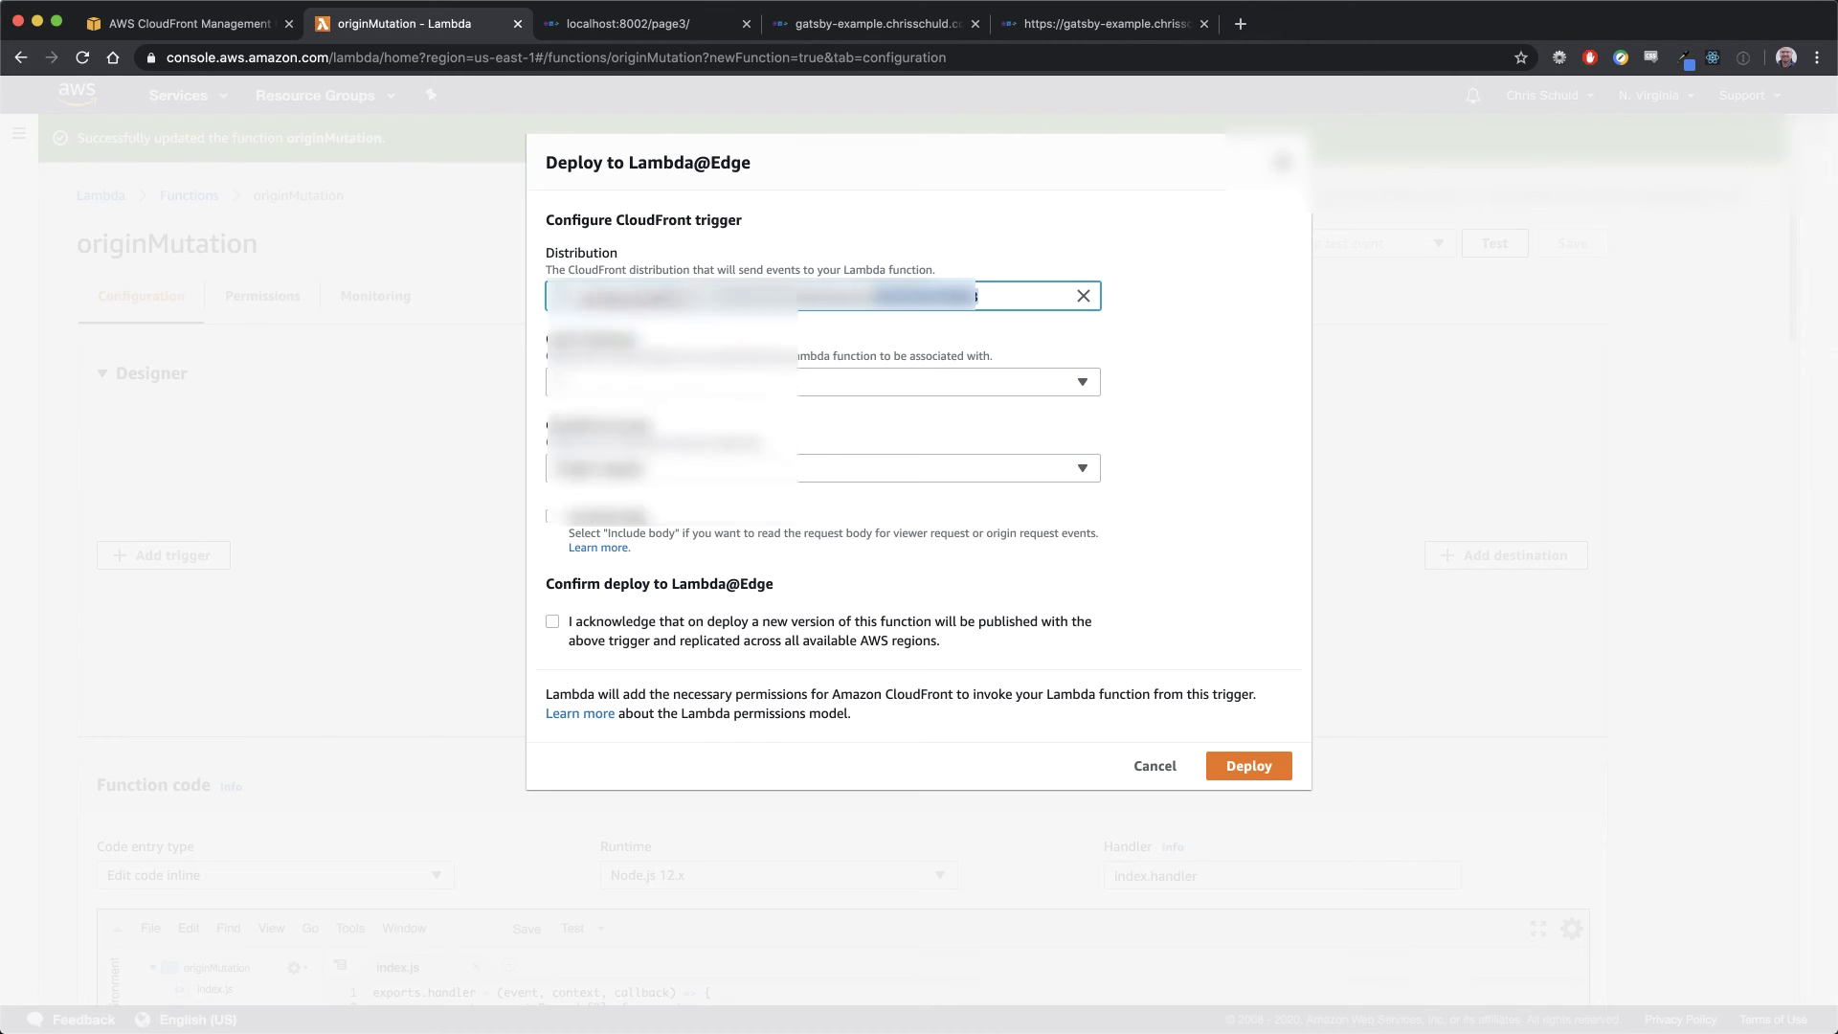
key(BackSpace)
click(733, 443)
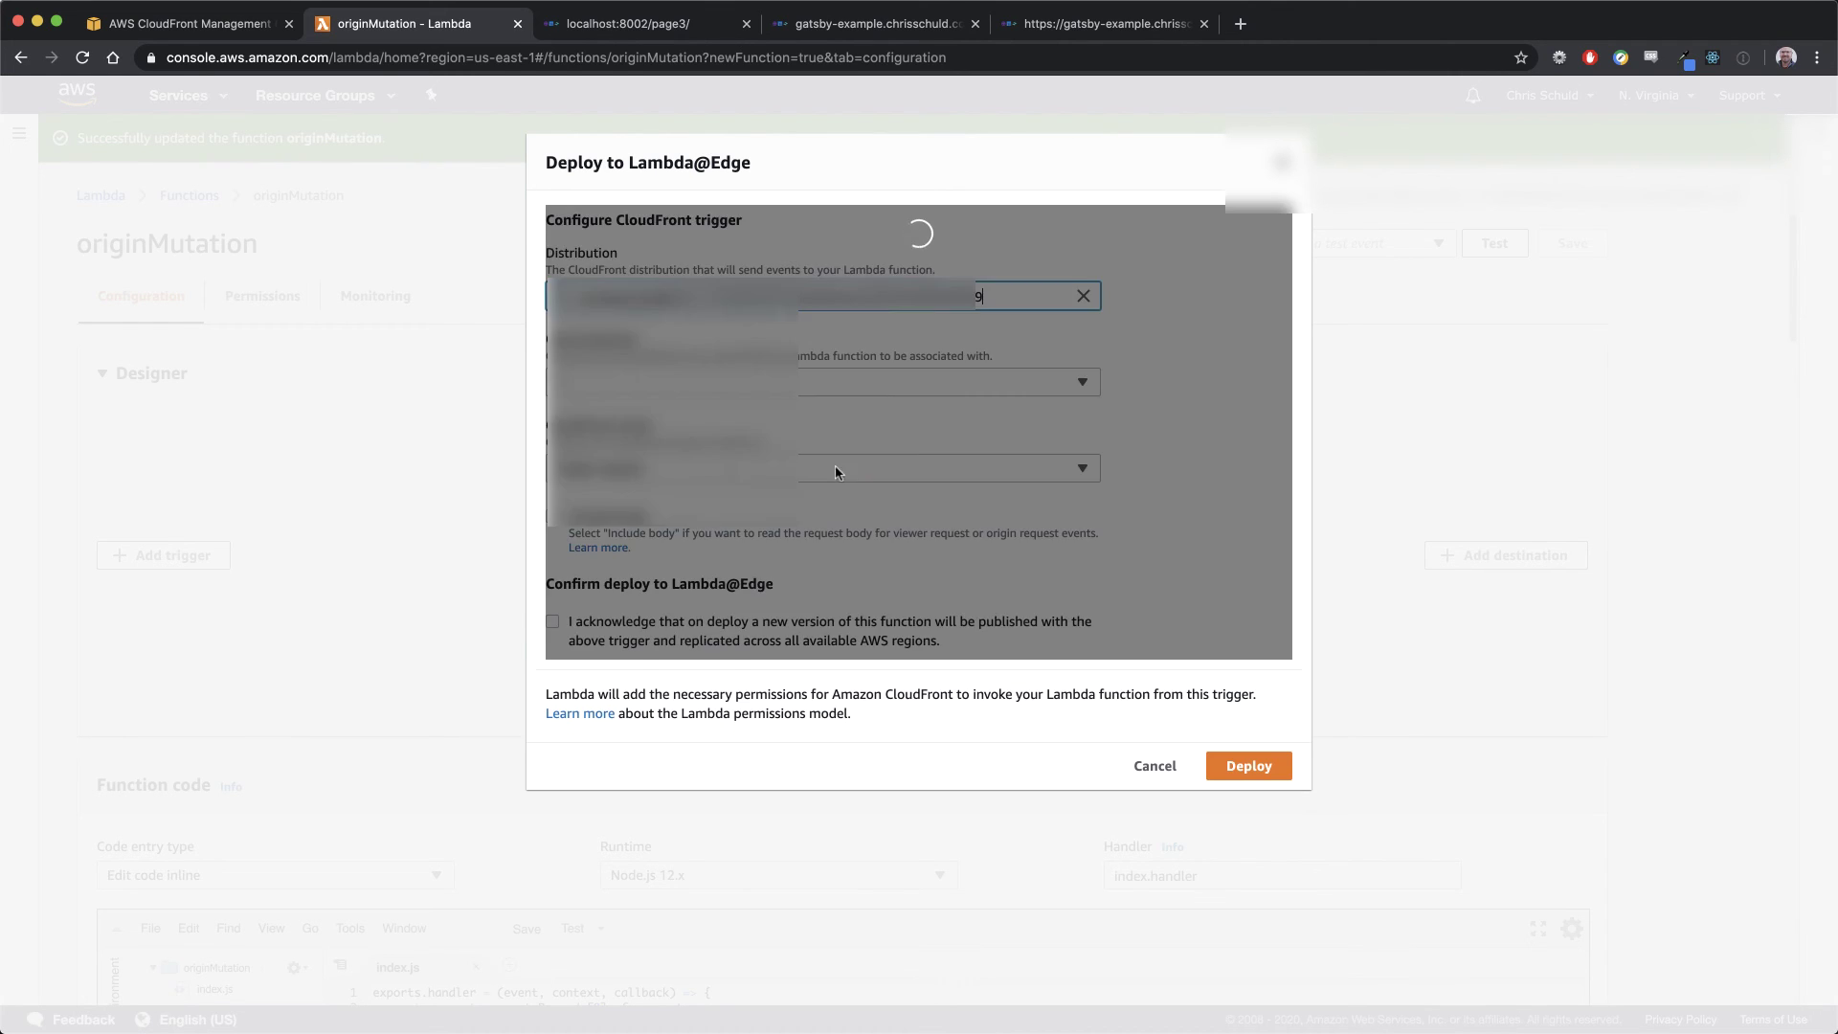
click(643, 630)
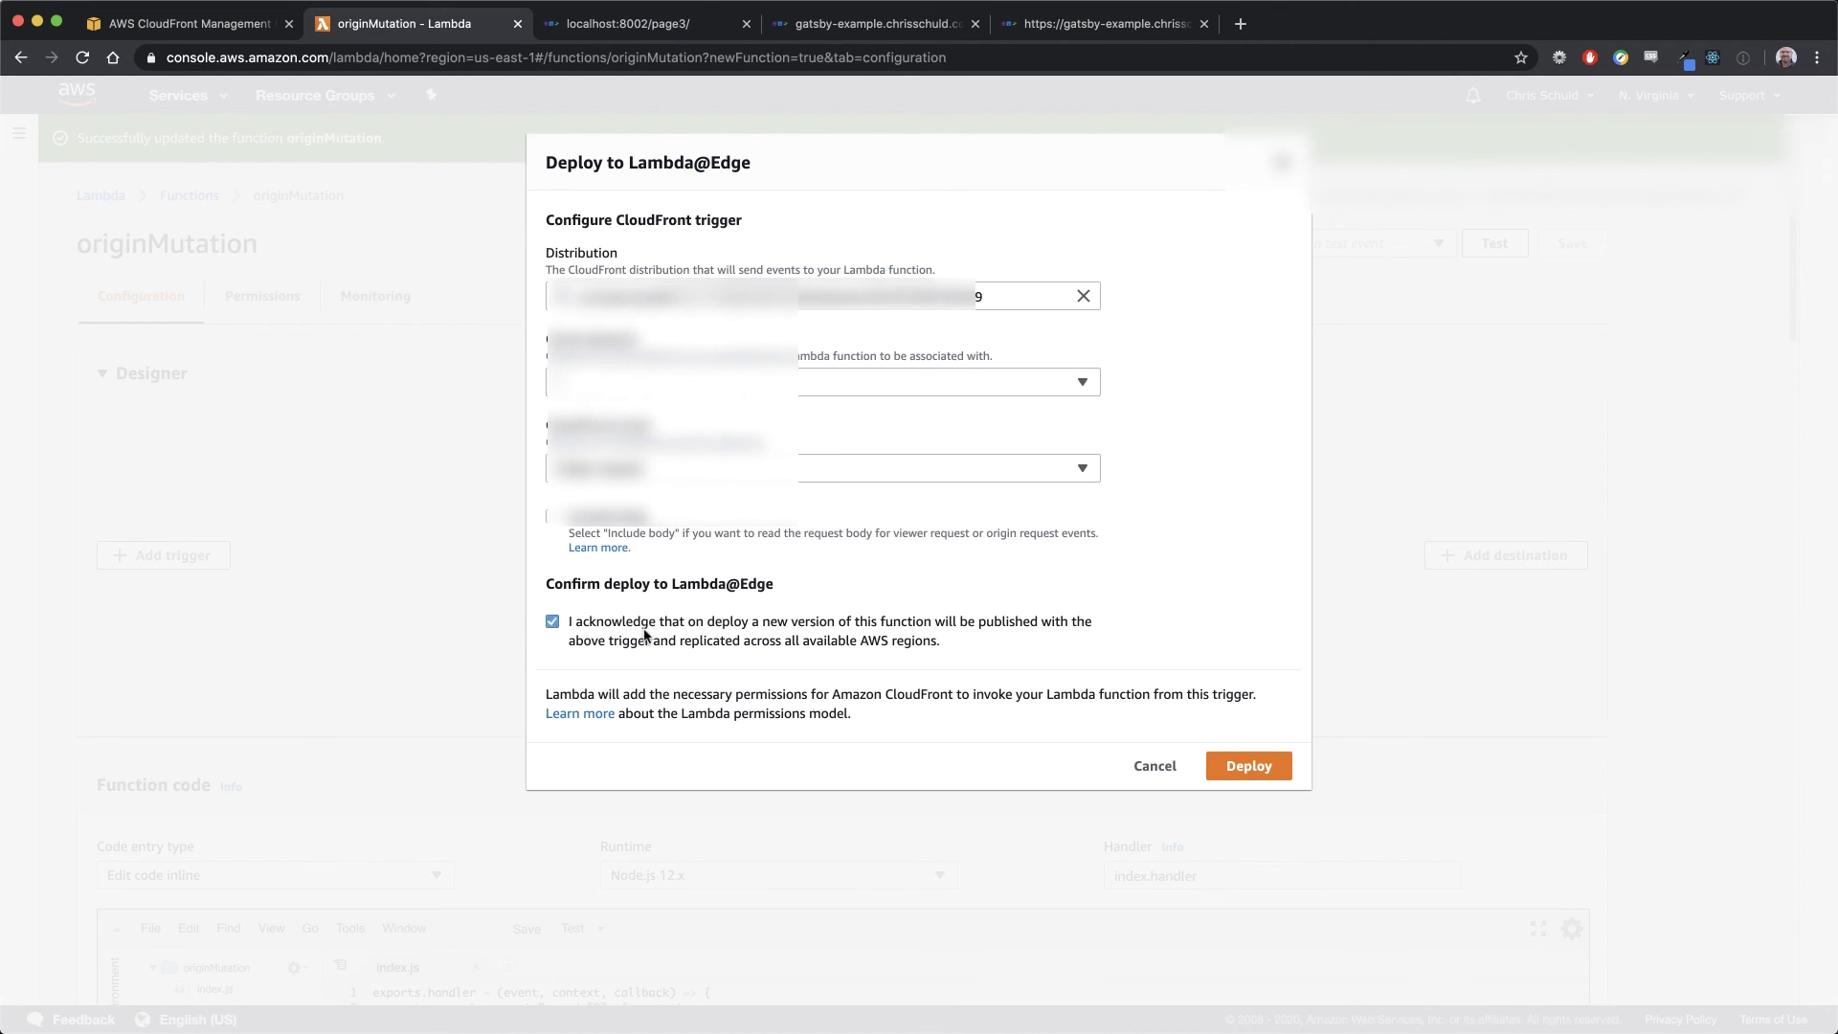
click(1241, 771)
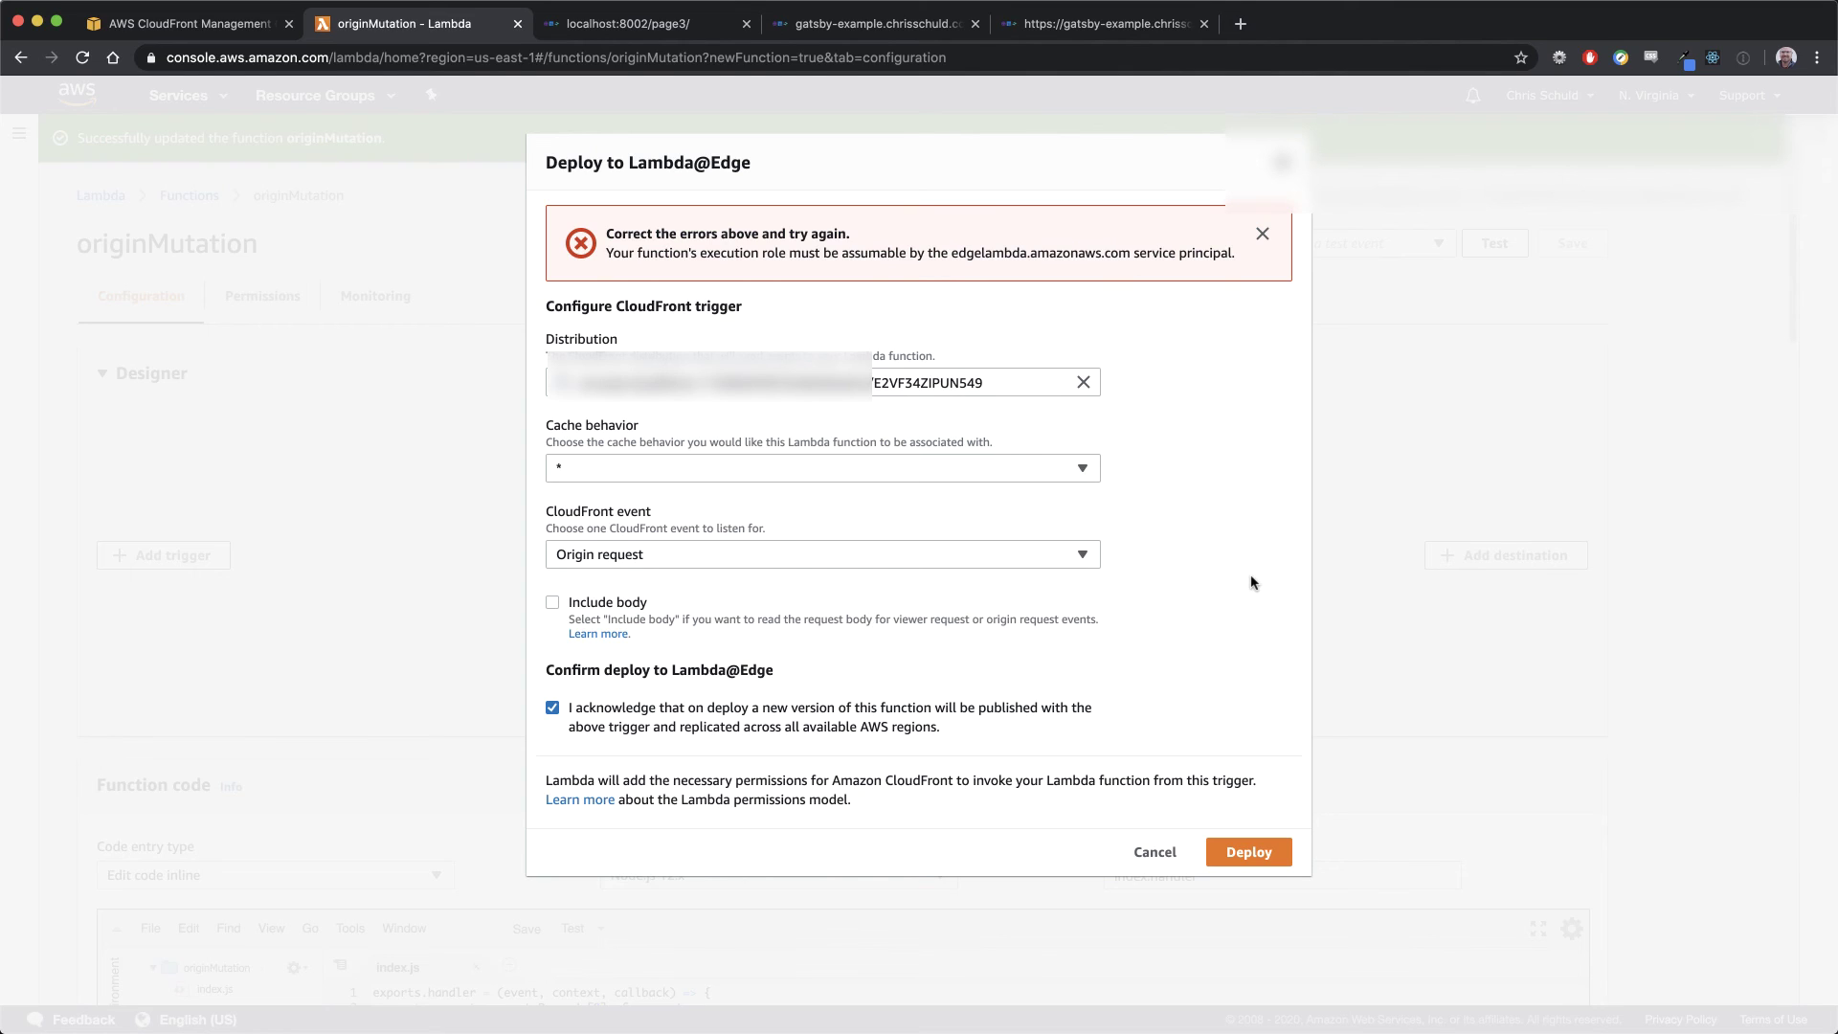
Copy edgelambda.amazonaws.com from the error, cancel the deployment, and open the function's execution role in IAM to edit its trust relationship
drag(952, 252, 1126, 256)
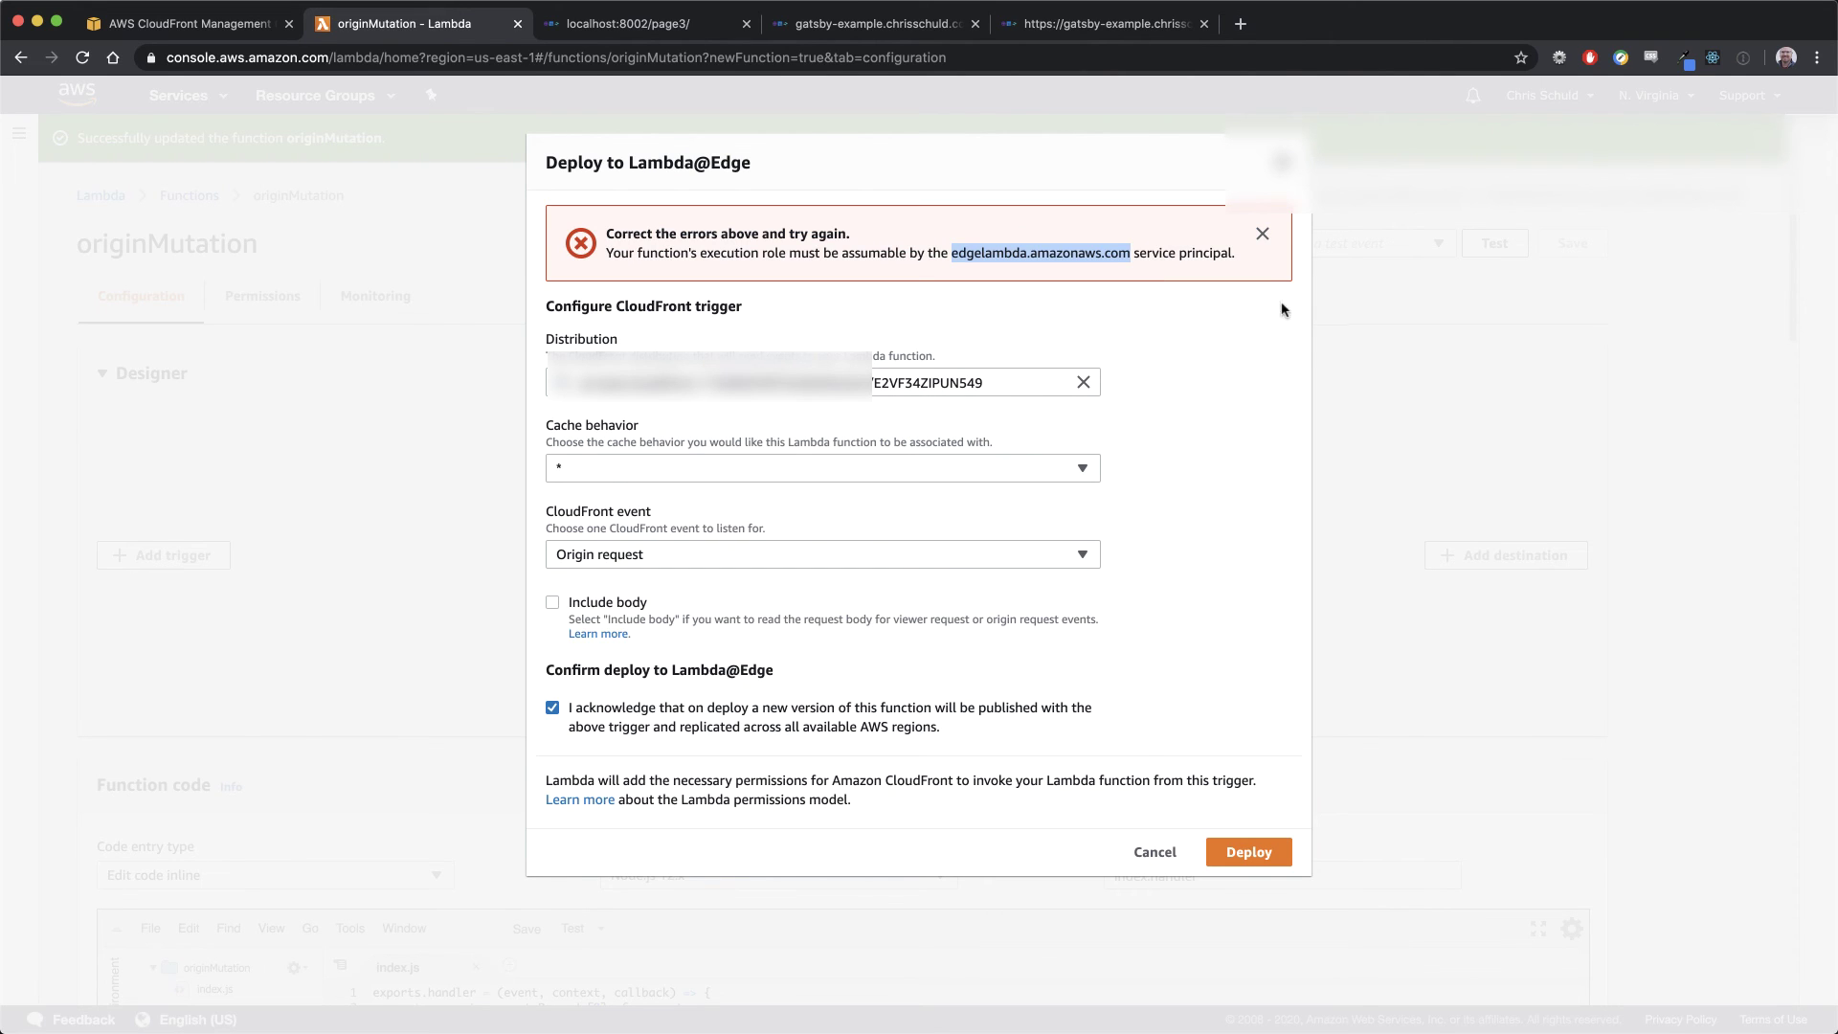
click(1156, 853)
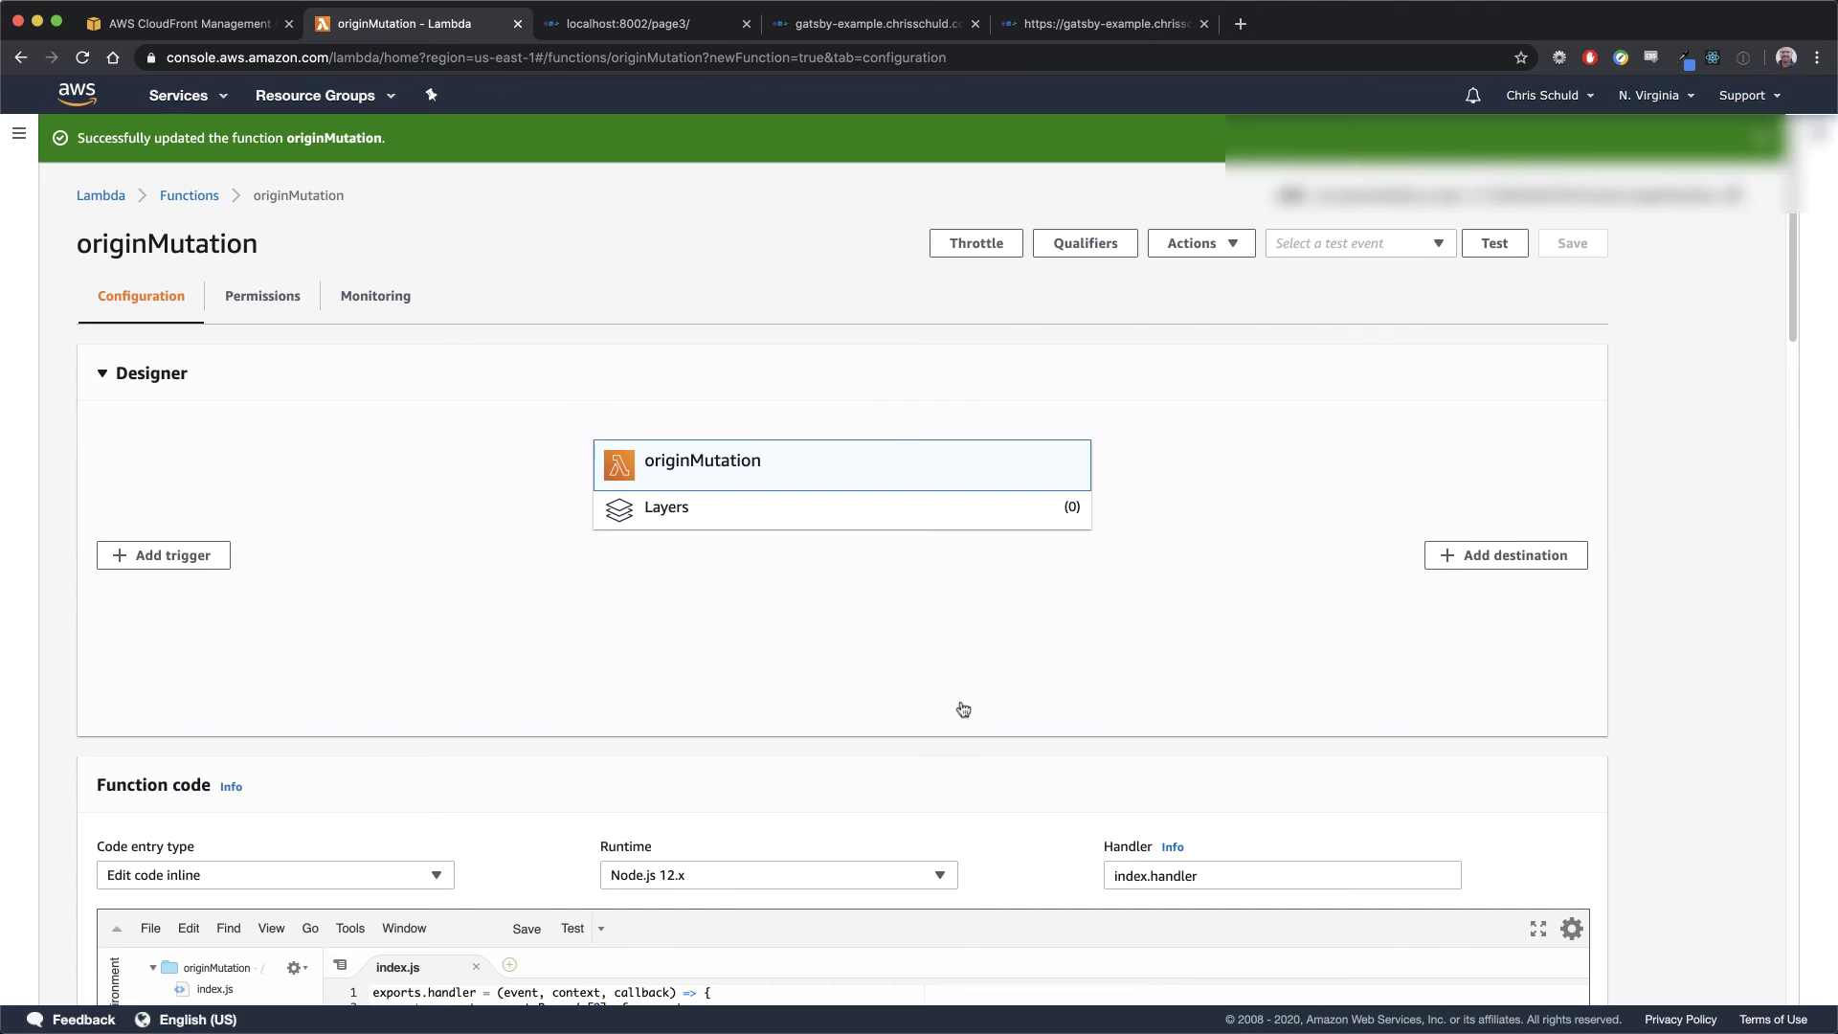
click(266, 313)
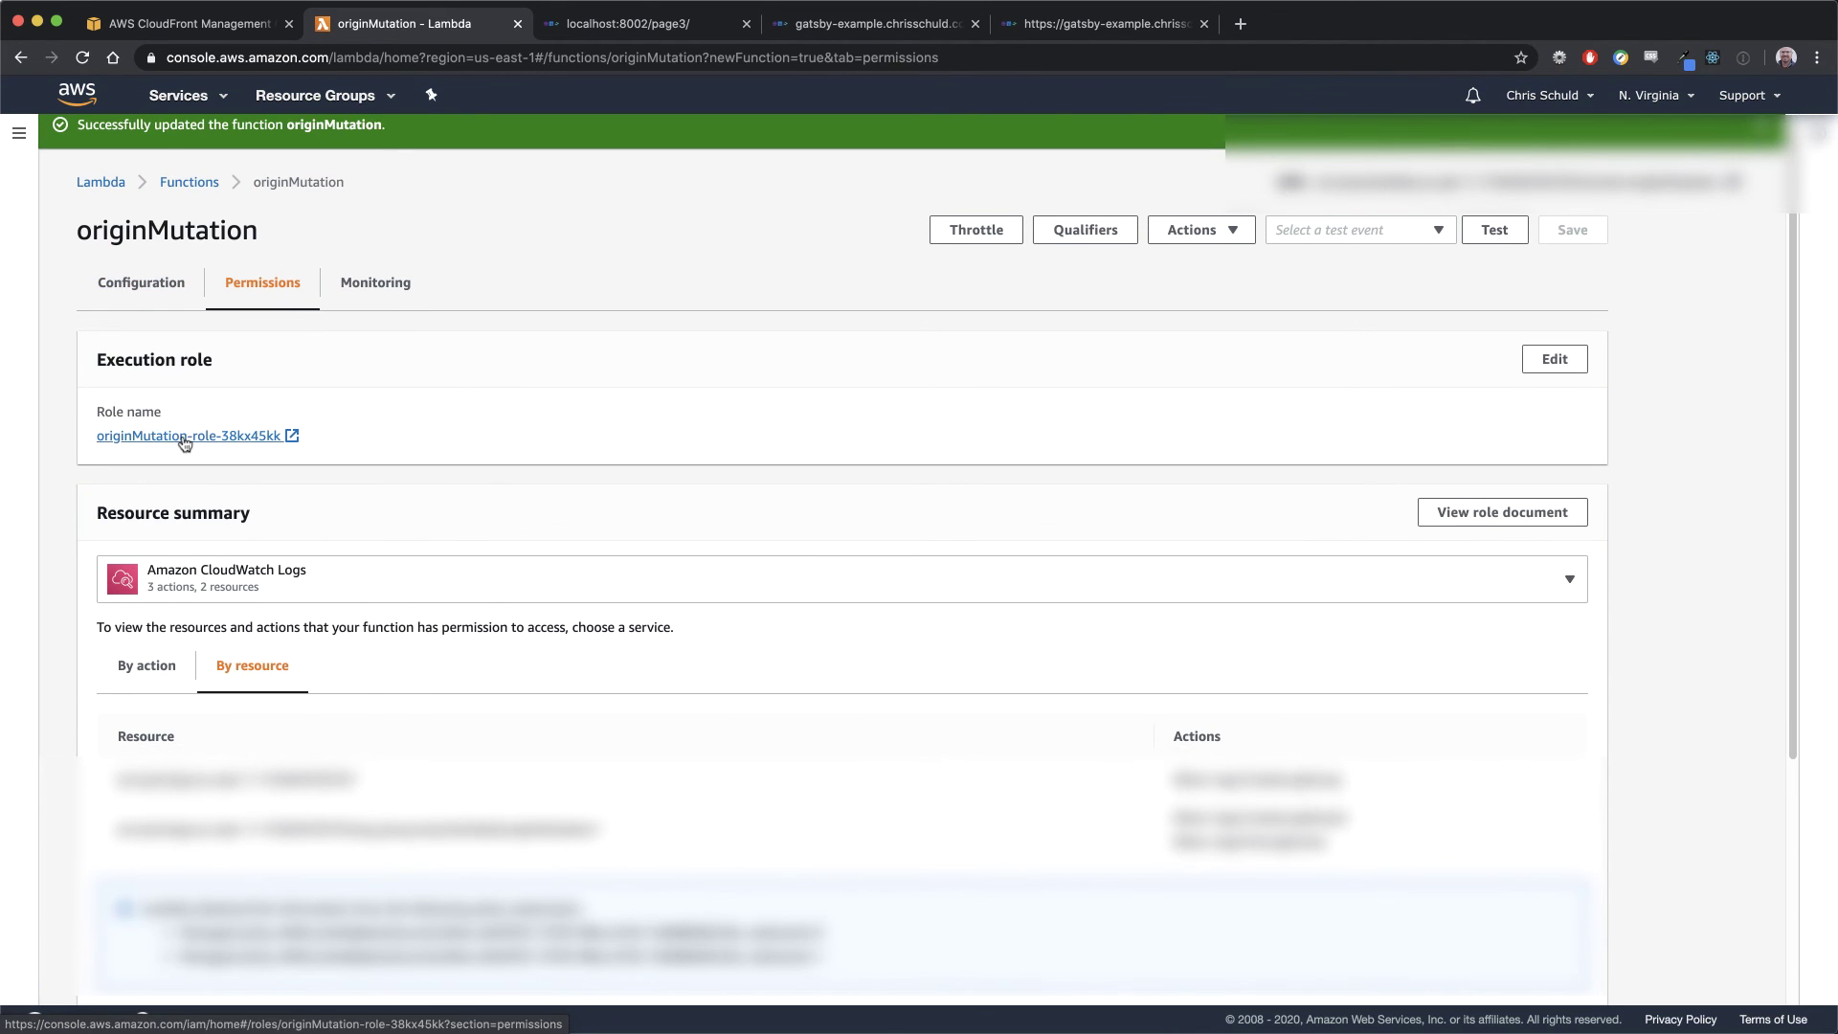
click(182, 438)
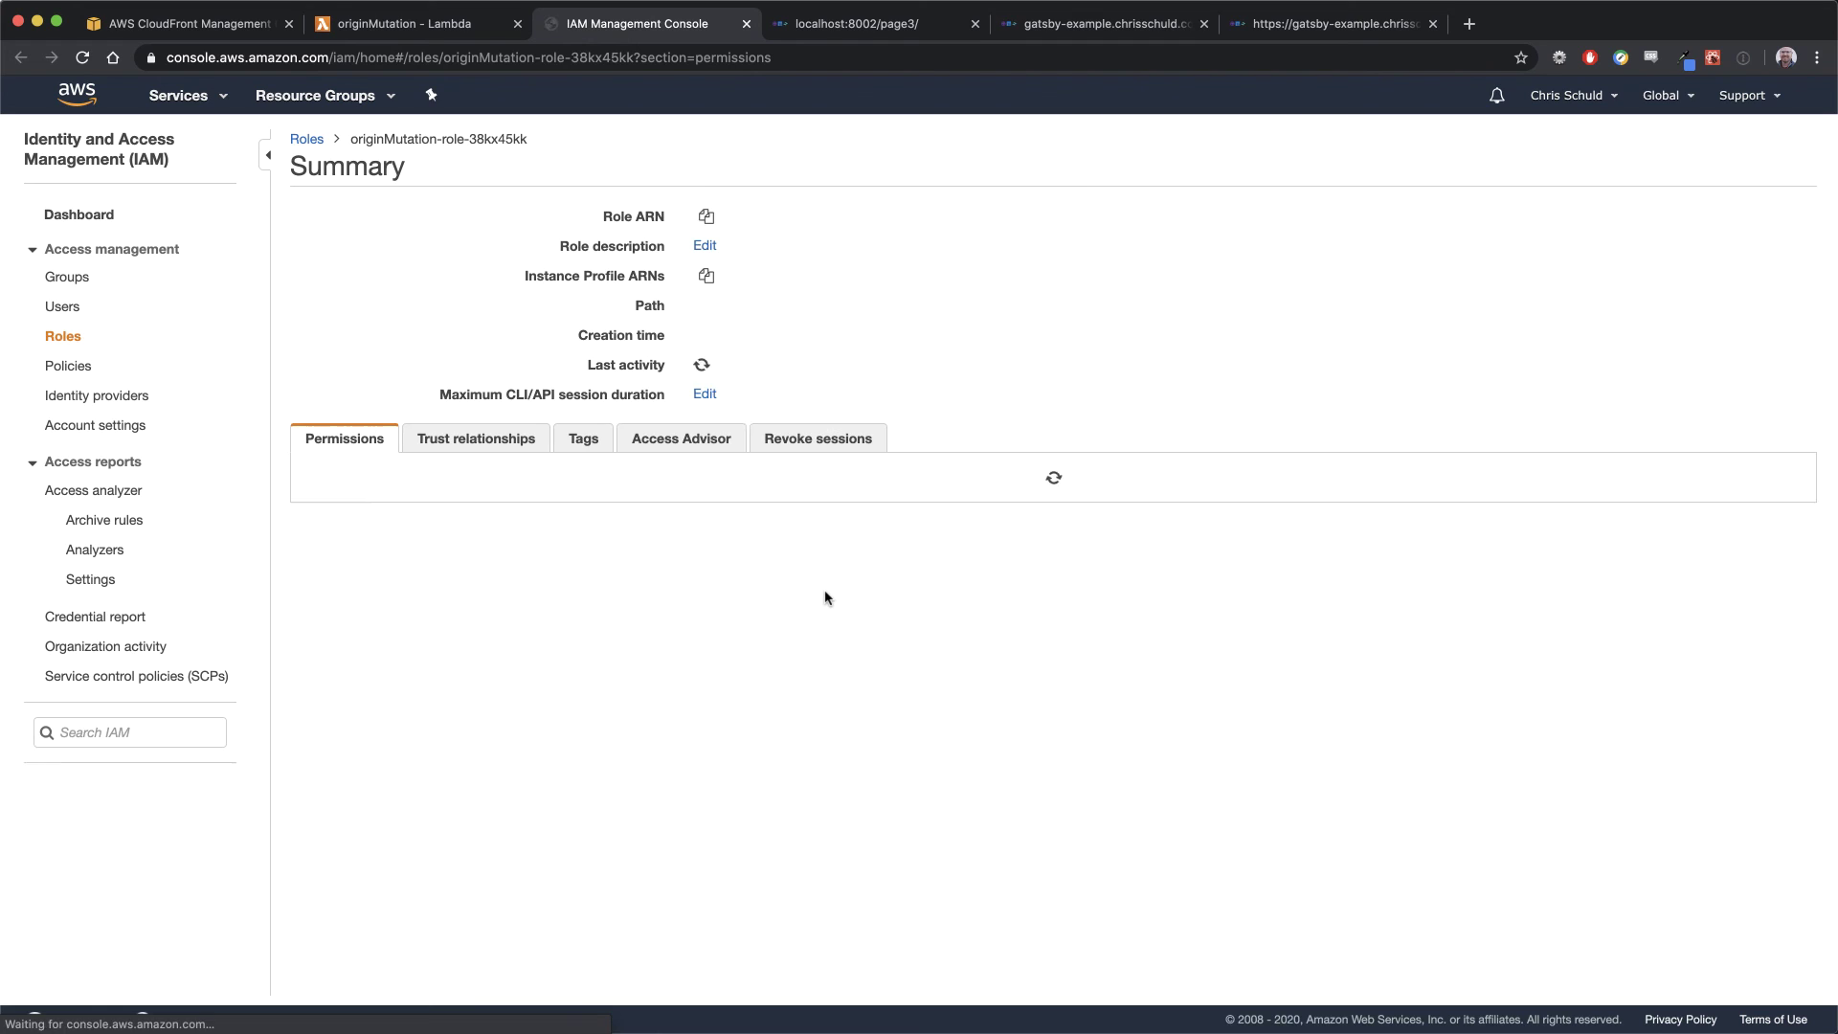
click(466, 440)
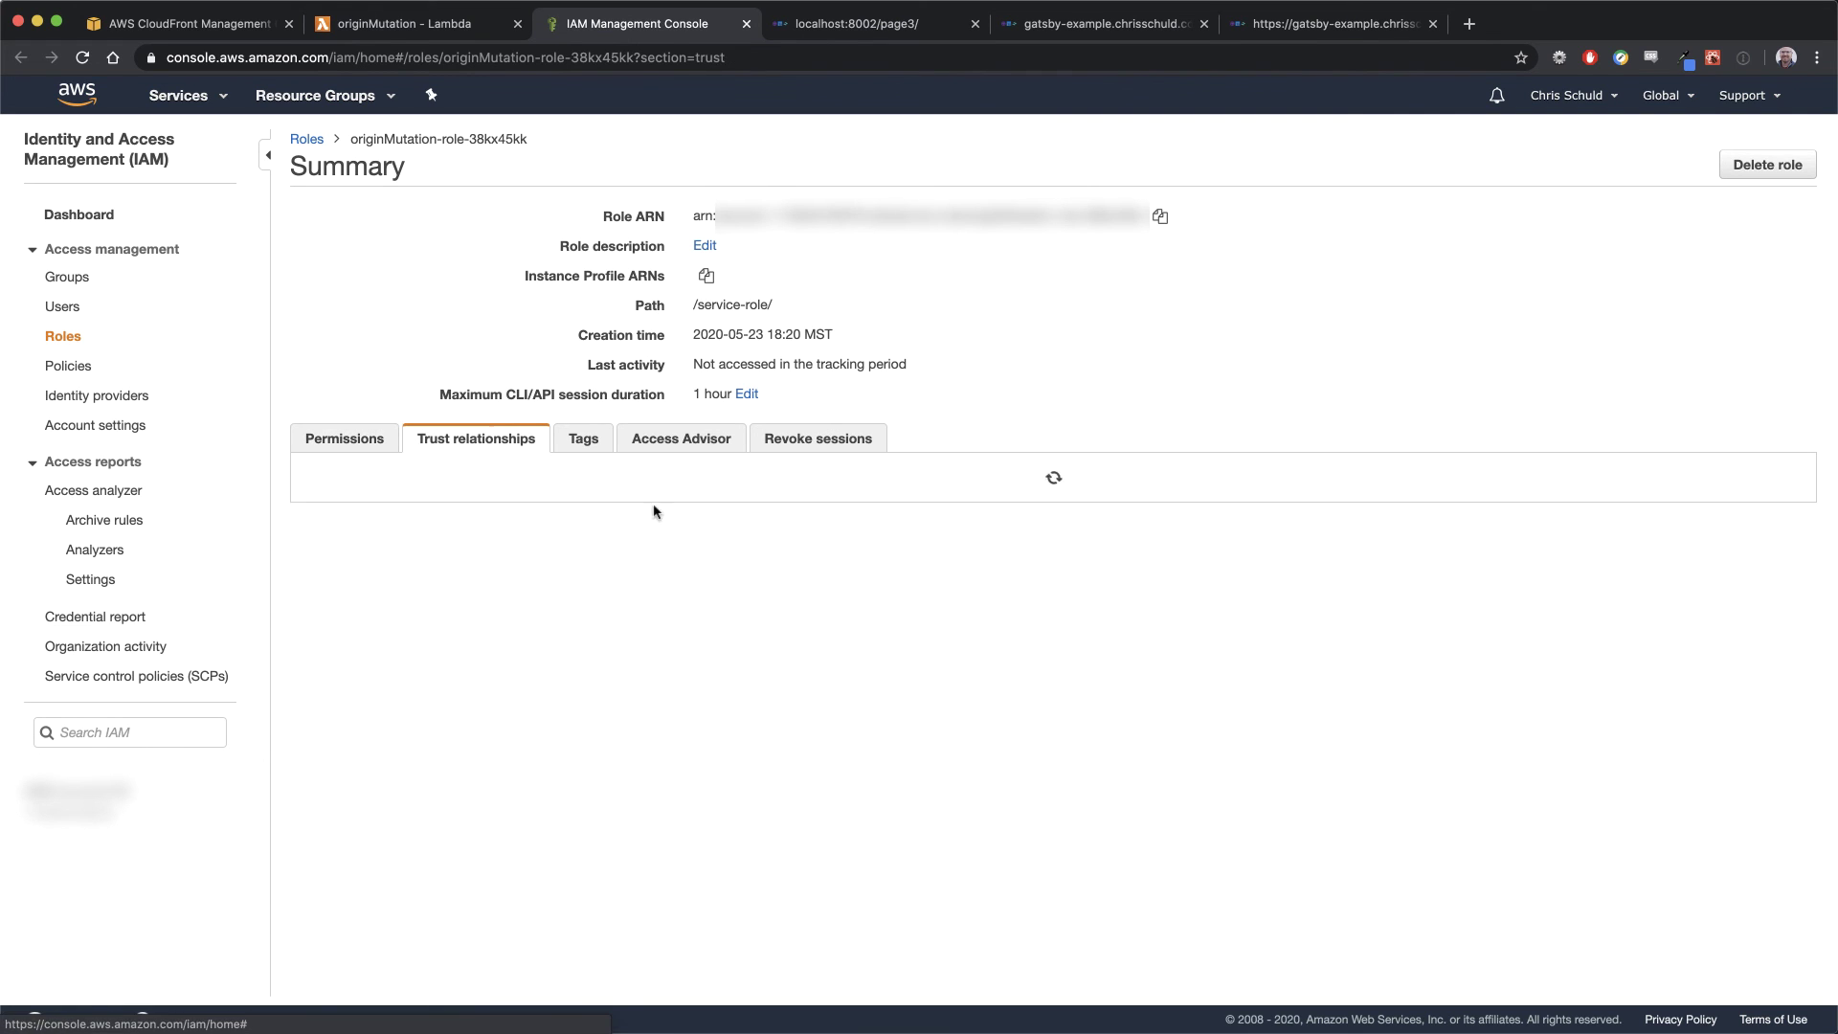
click(428, 528)
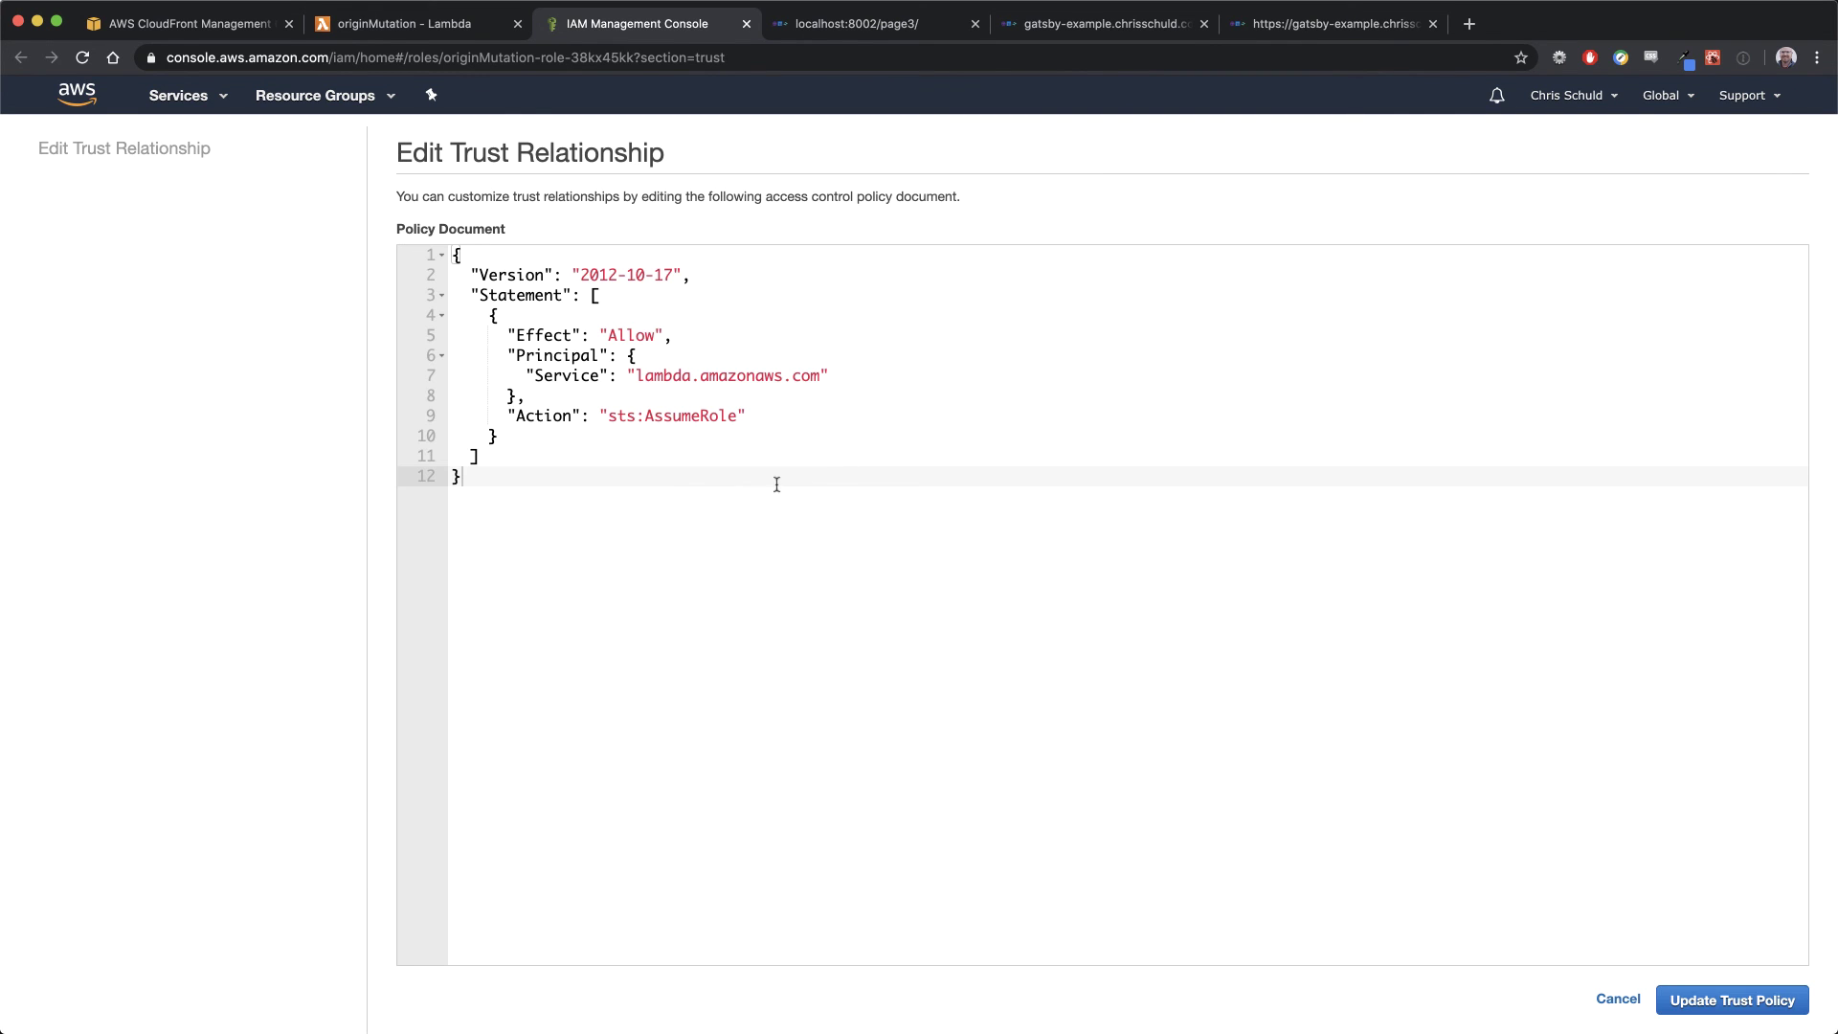
Change the trust policy's Service value to an array of "lambda.amazonaws.com" and "edgelambda.amazonaws.com", and update the policy
click(629, 375)
text([)
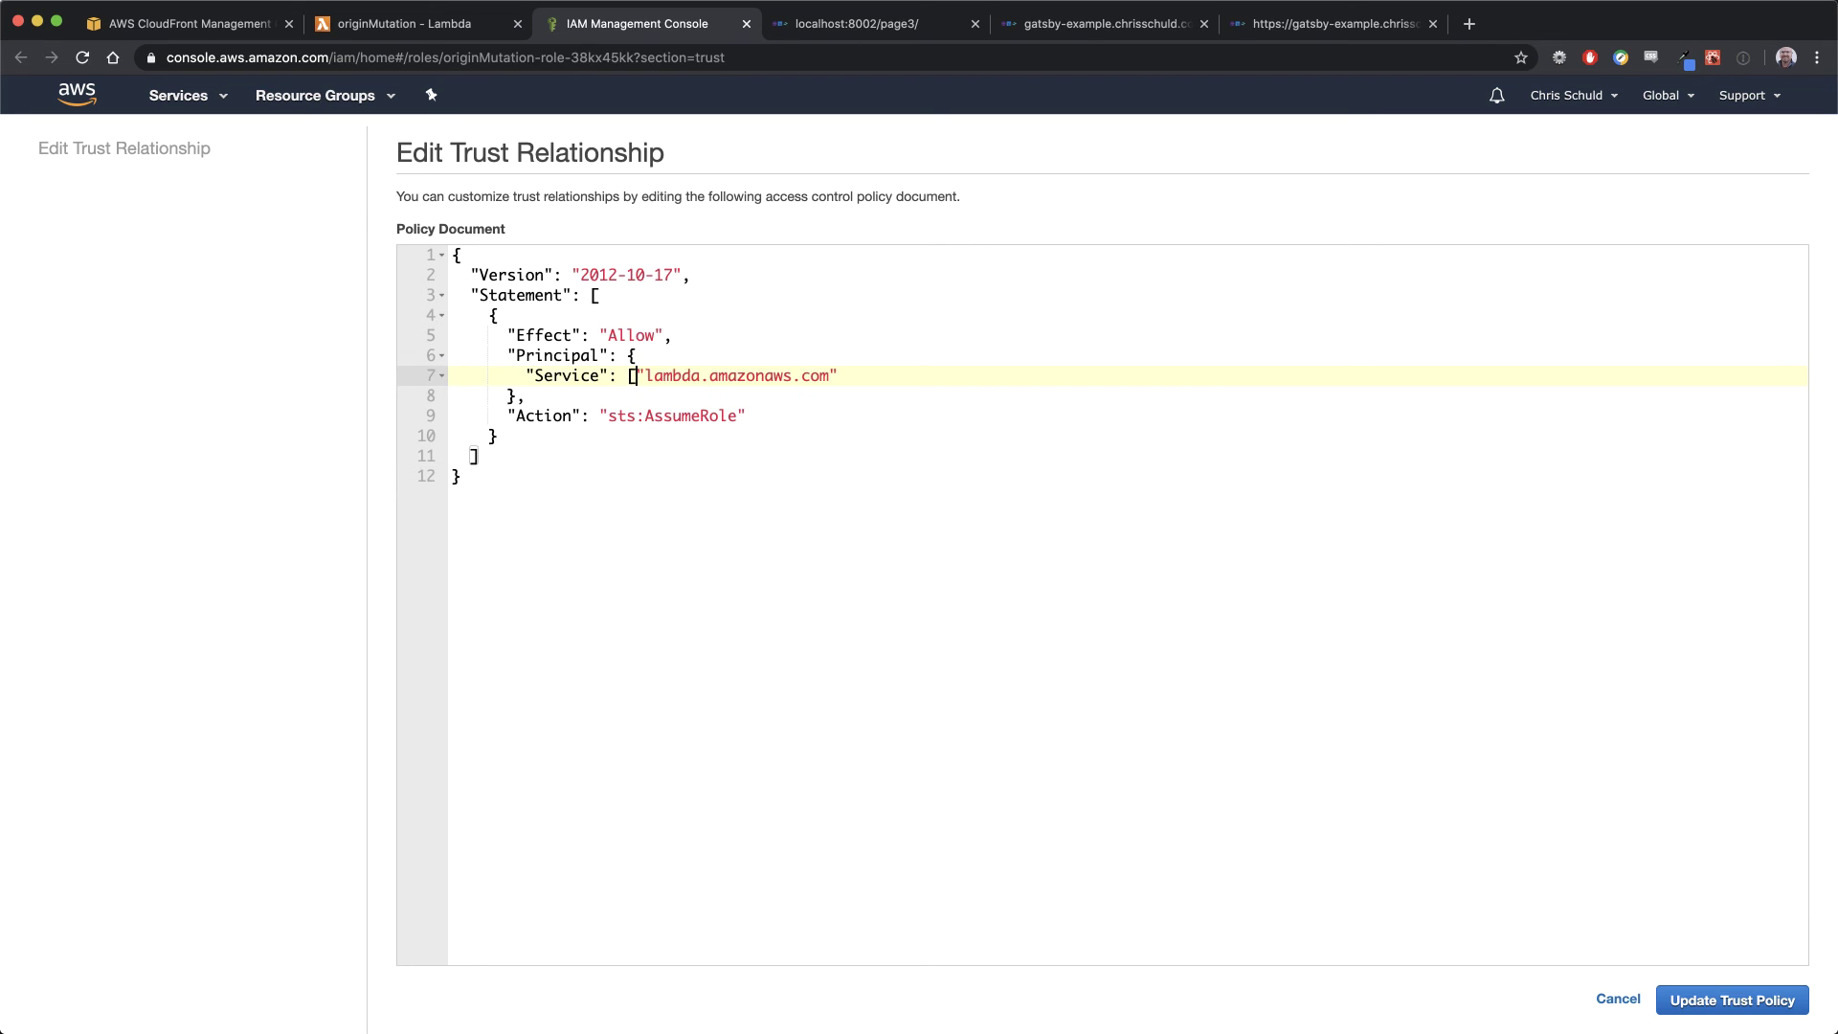
key(super+Right)
text(,"edgelambda.amazonaws.com")
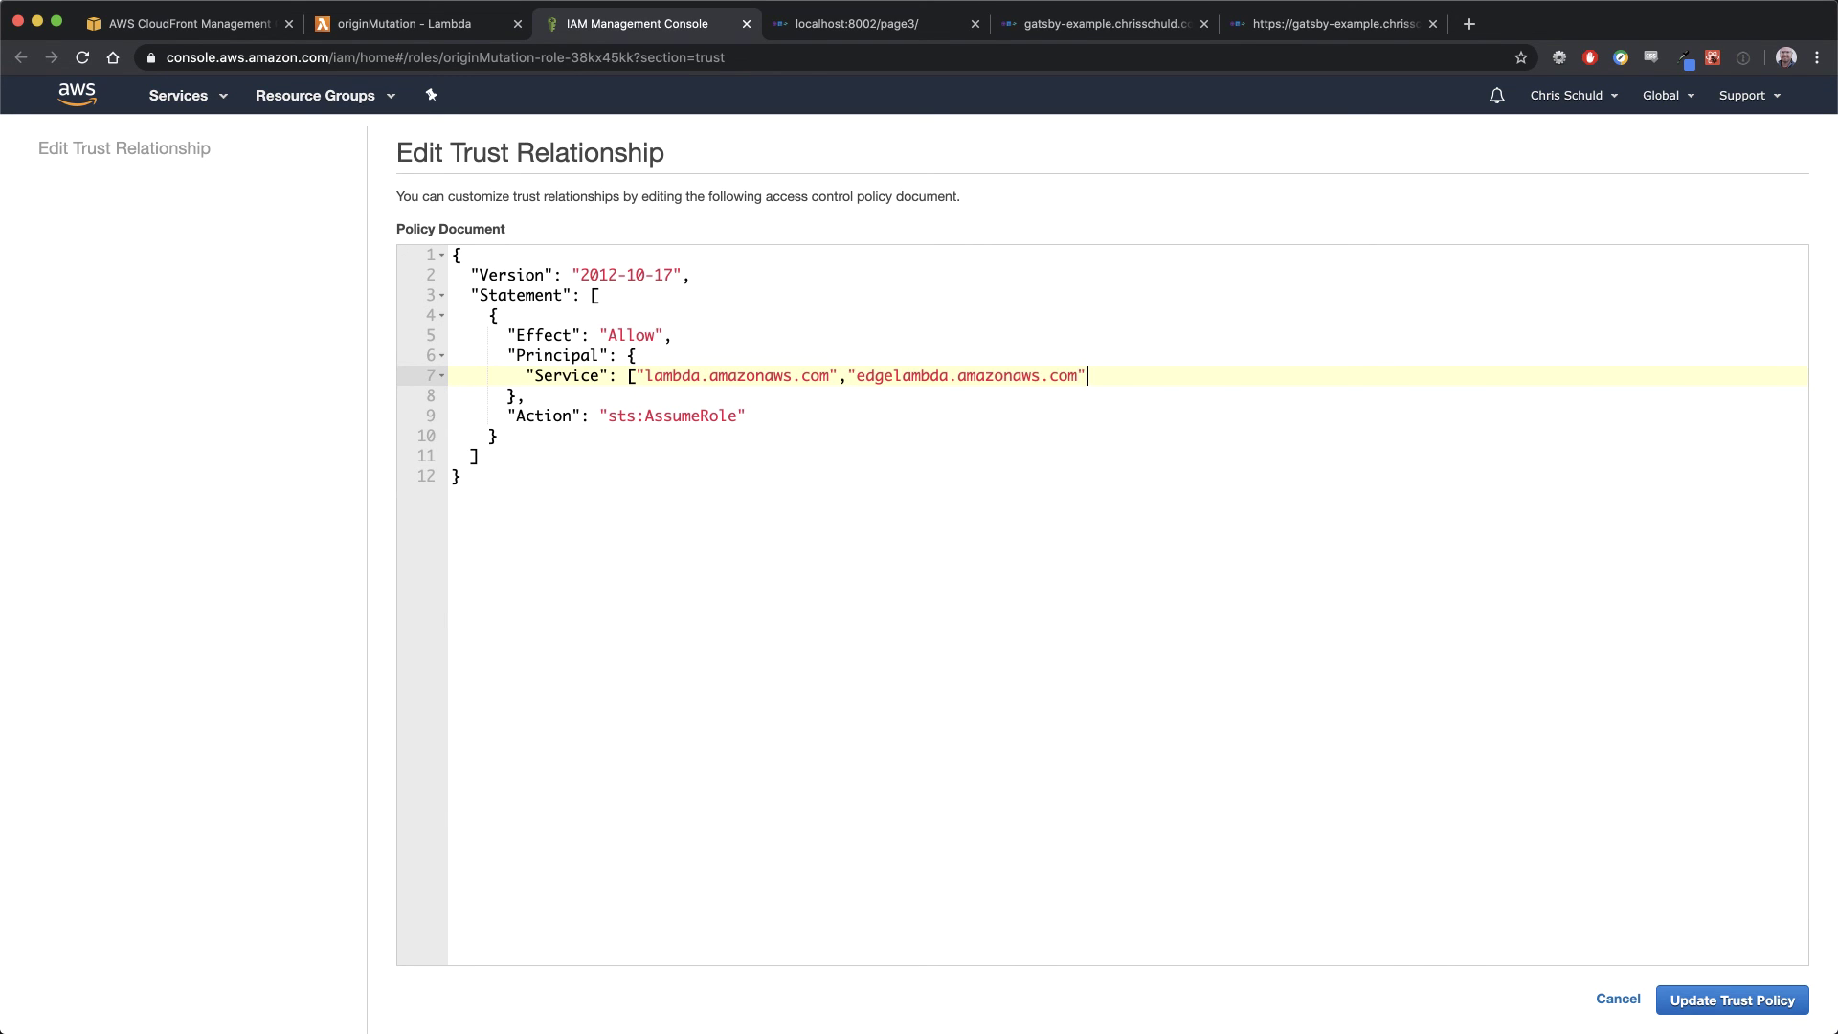
text(])
click(1709, 1001)
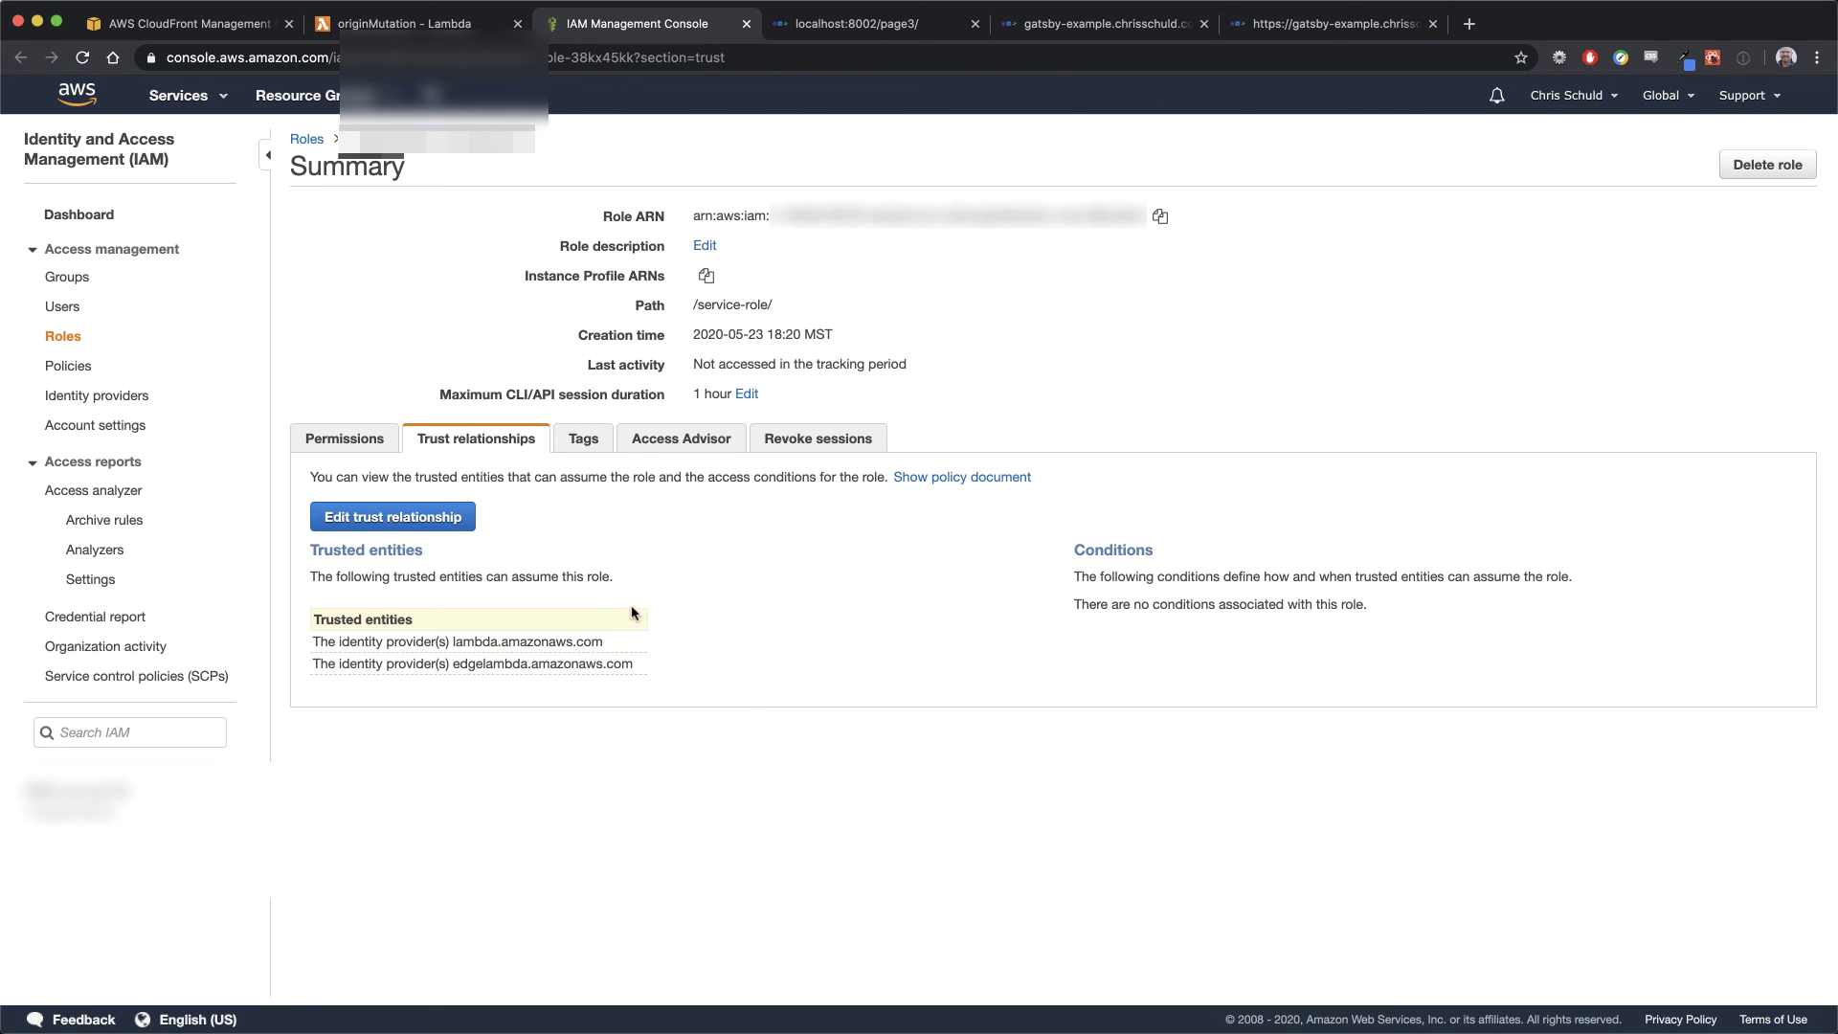
Reload the originMutation function page and deploy it to Lambda@Edge on the gatsby-example distribution for origin requests, acknowledging the new version
click(412, 23)
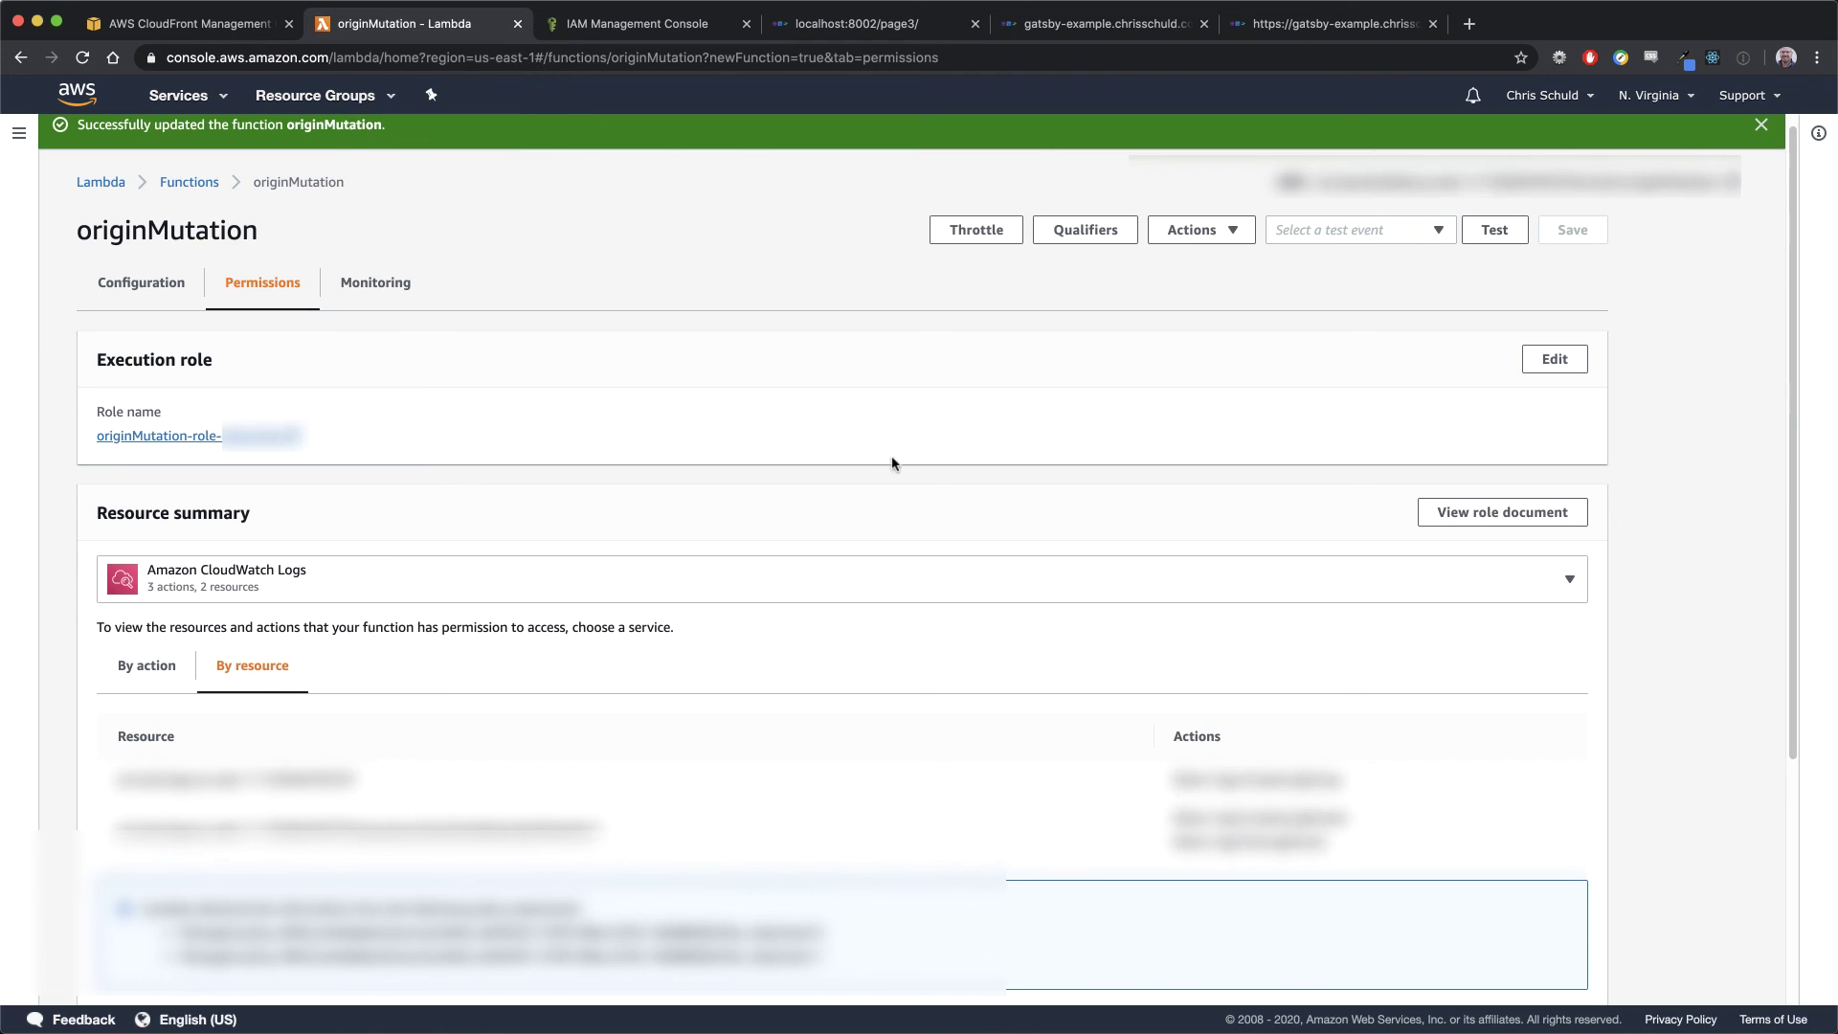
key(super+r)
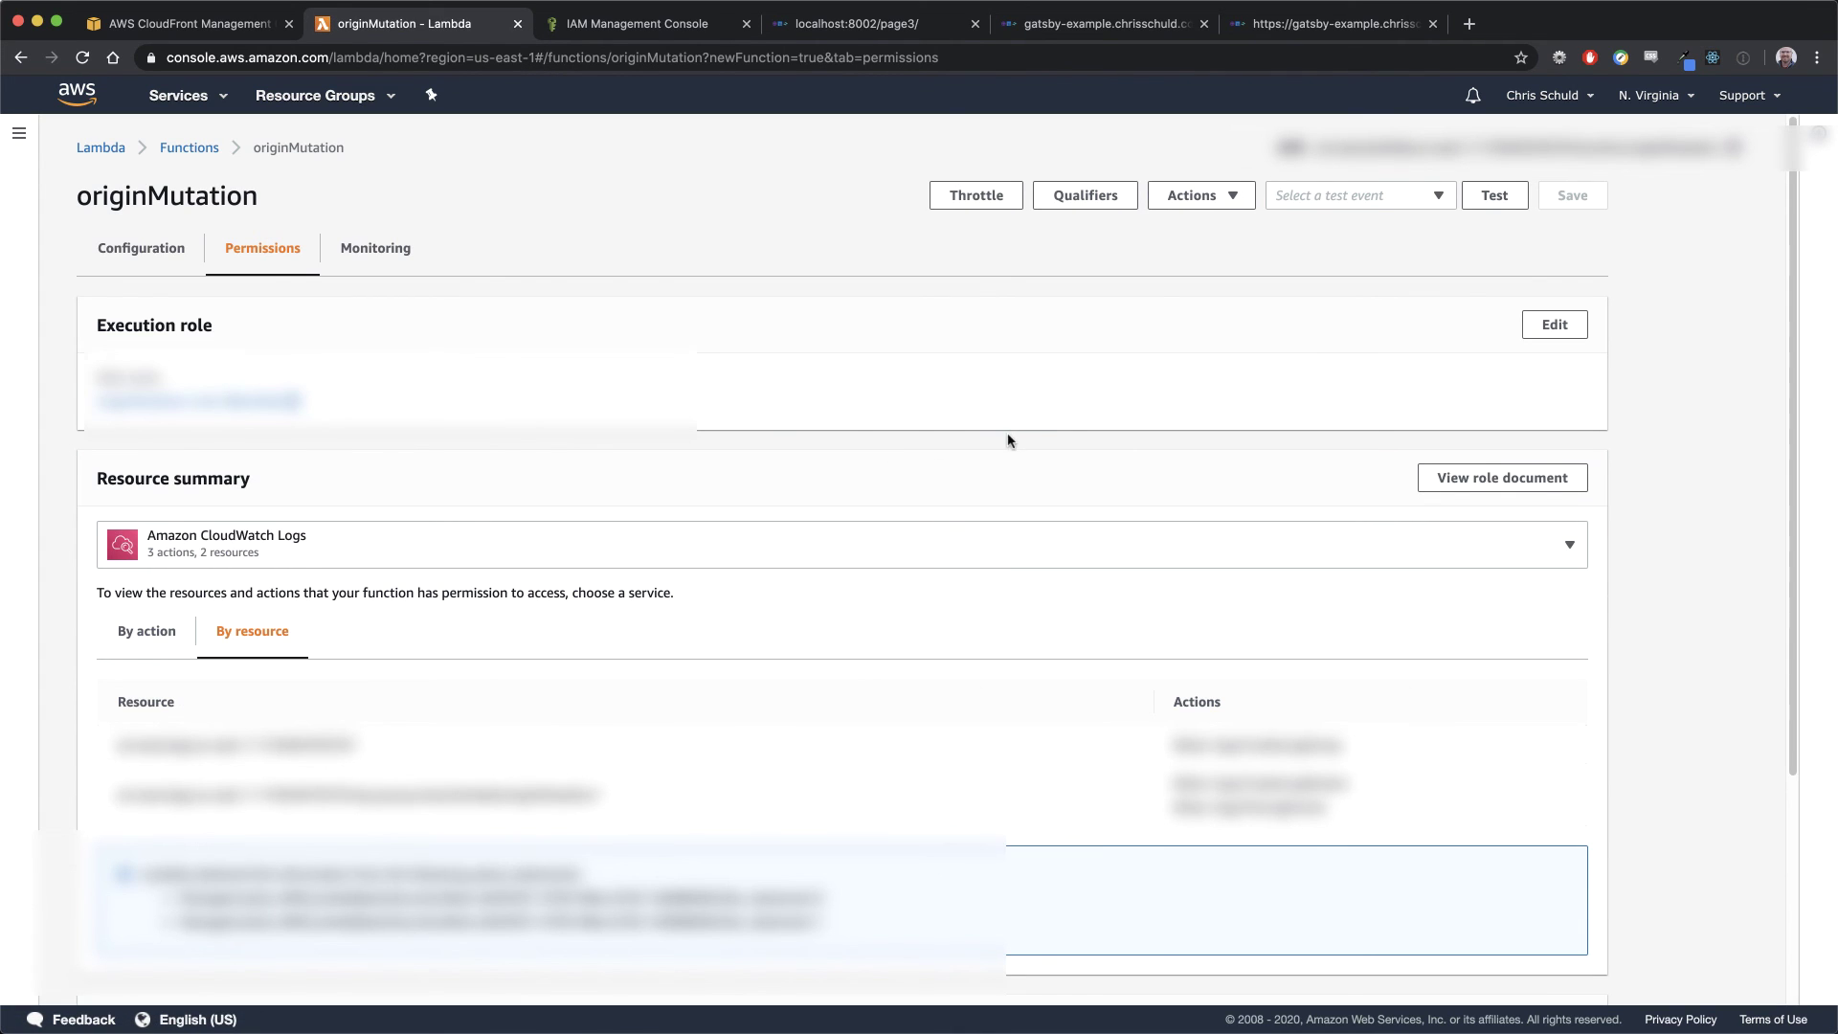
click(1230, 186)
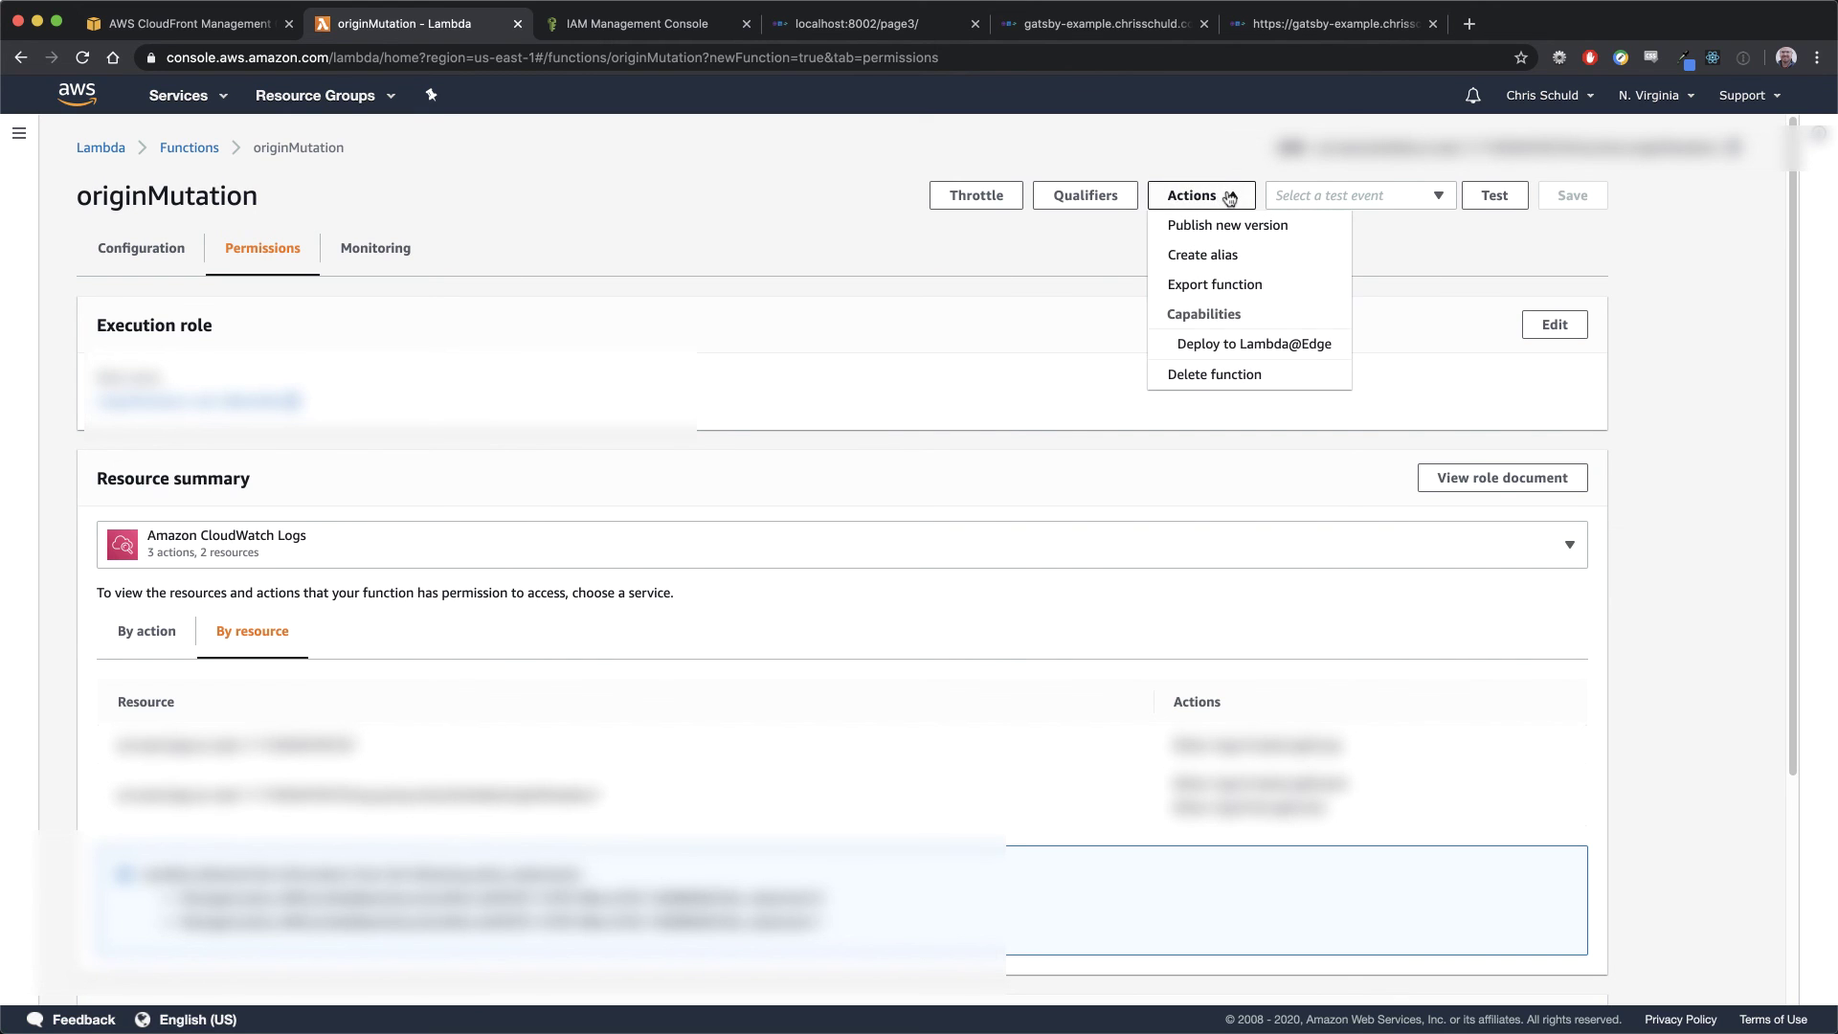
click(1264, 351)
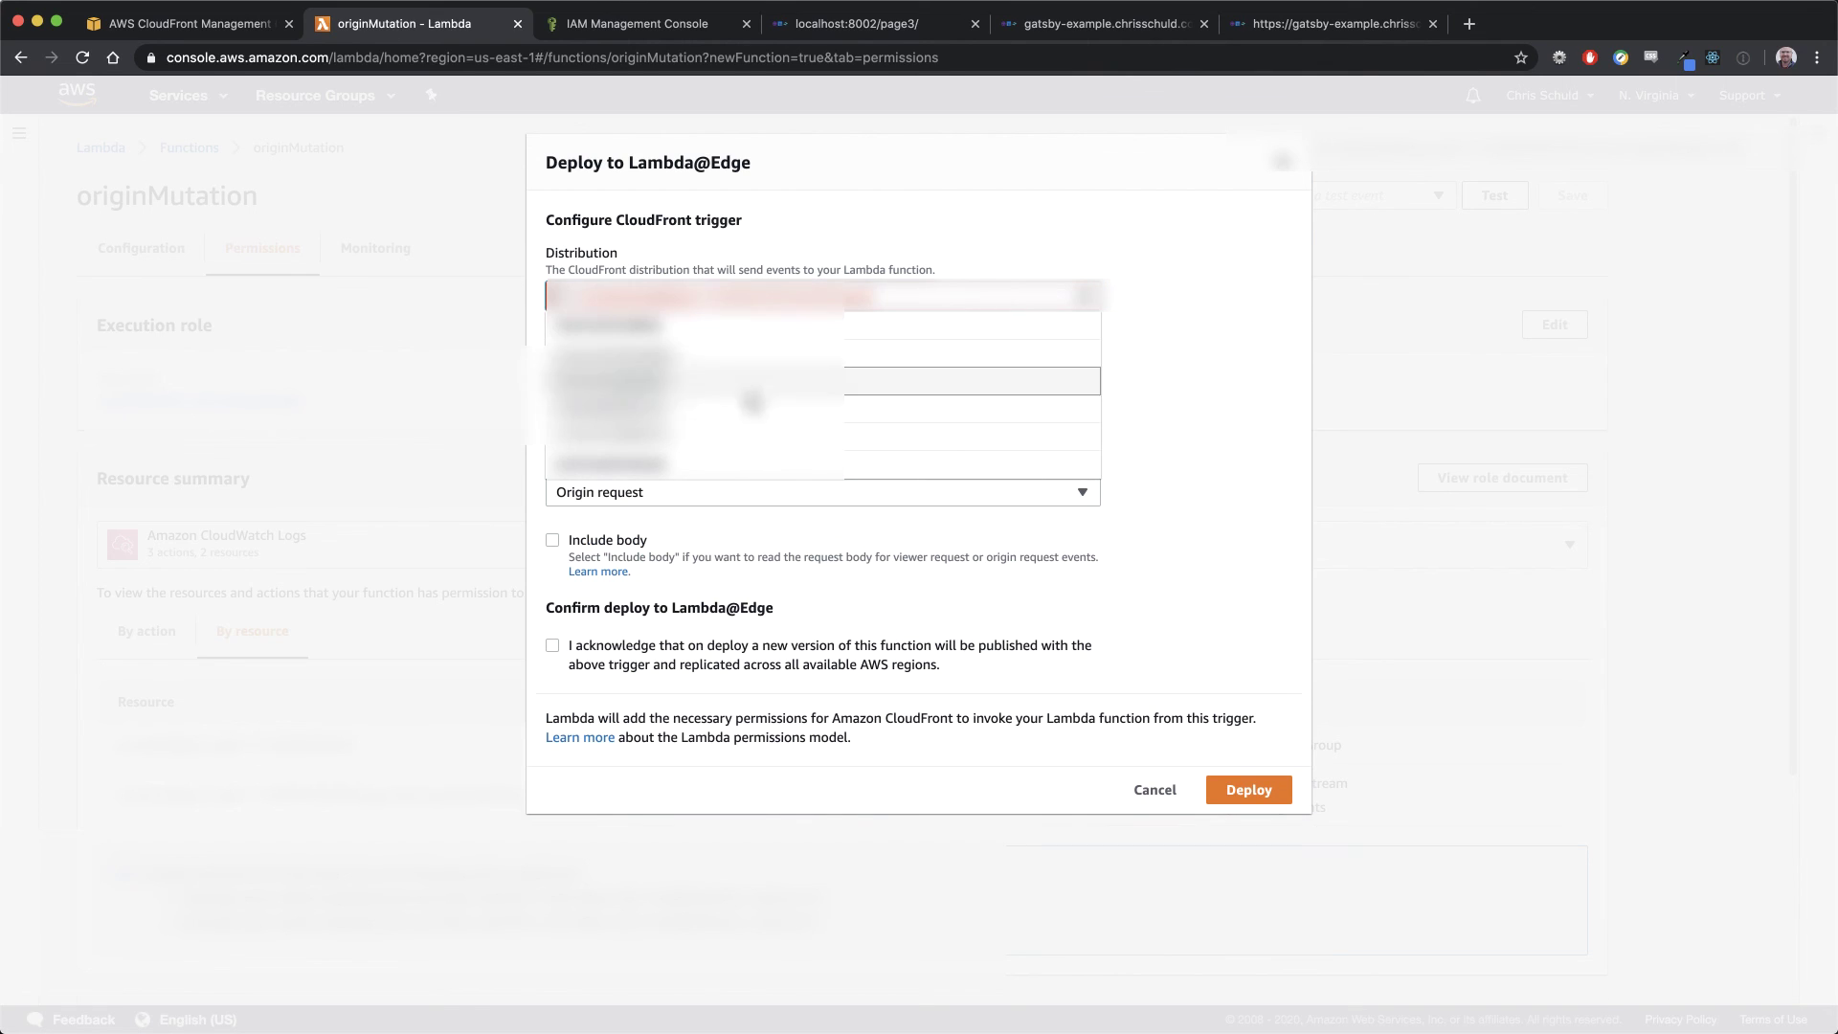
click(552, 622)
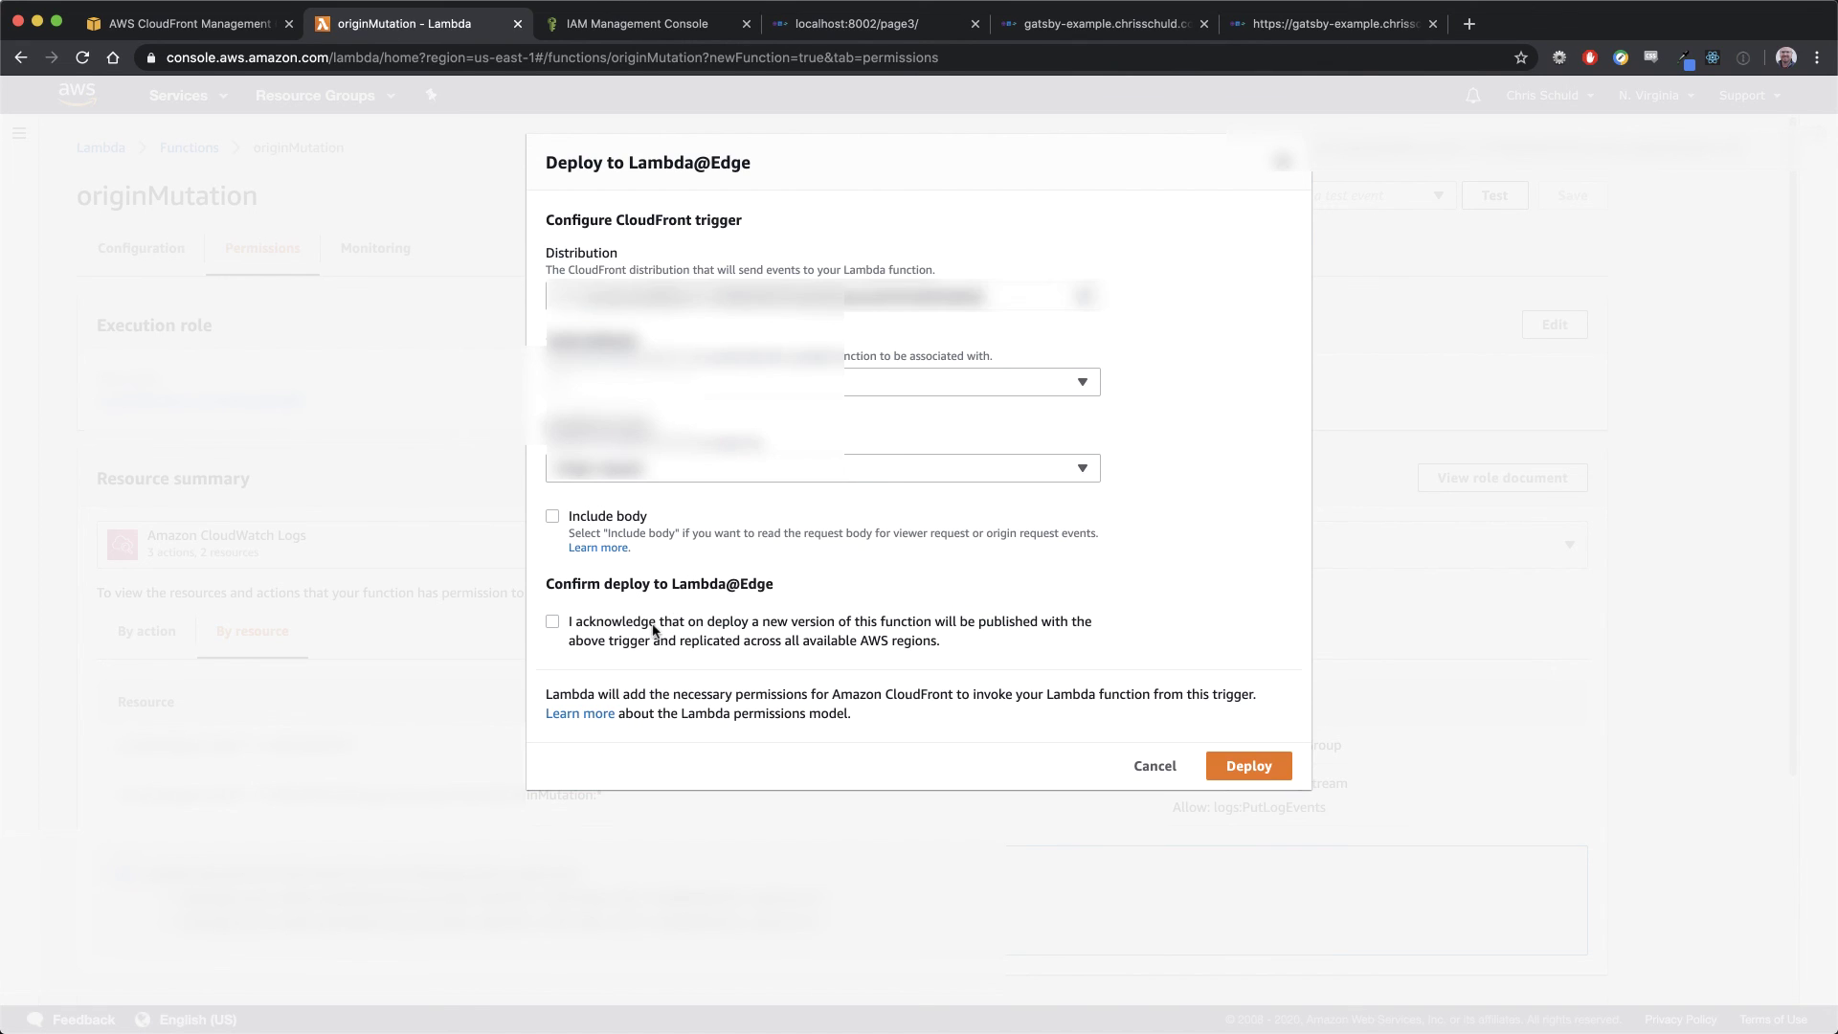
click(1258, 773)
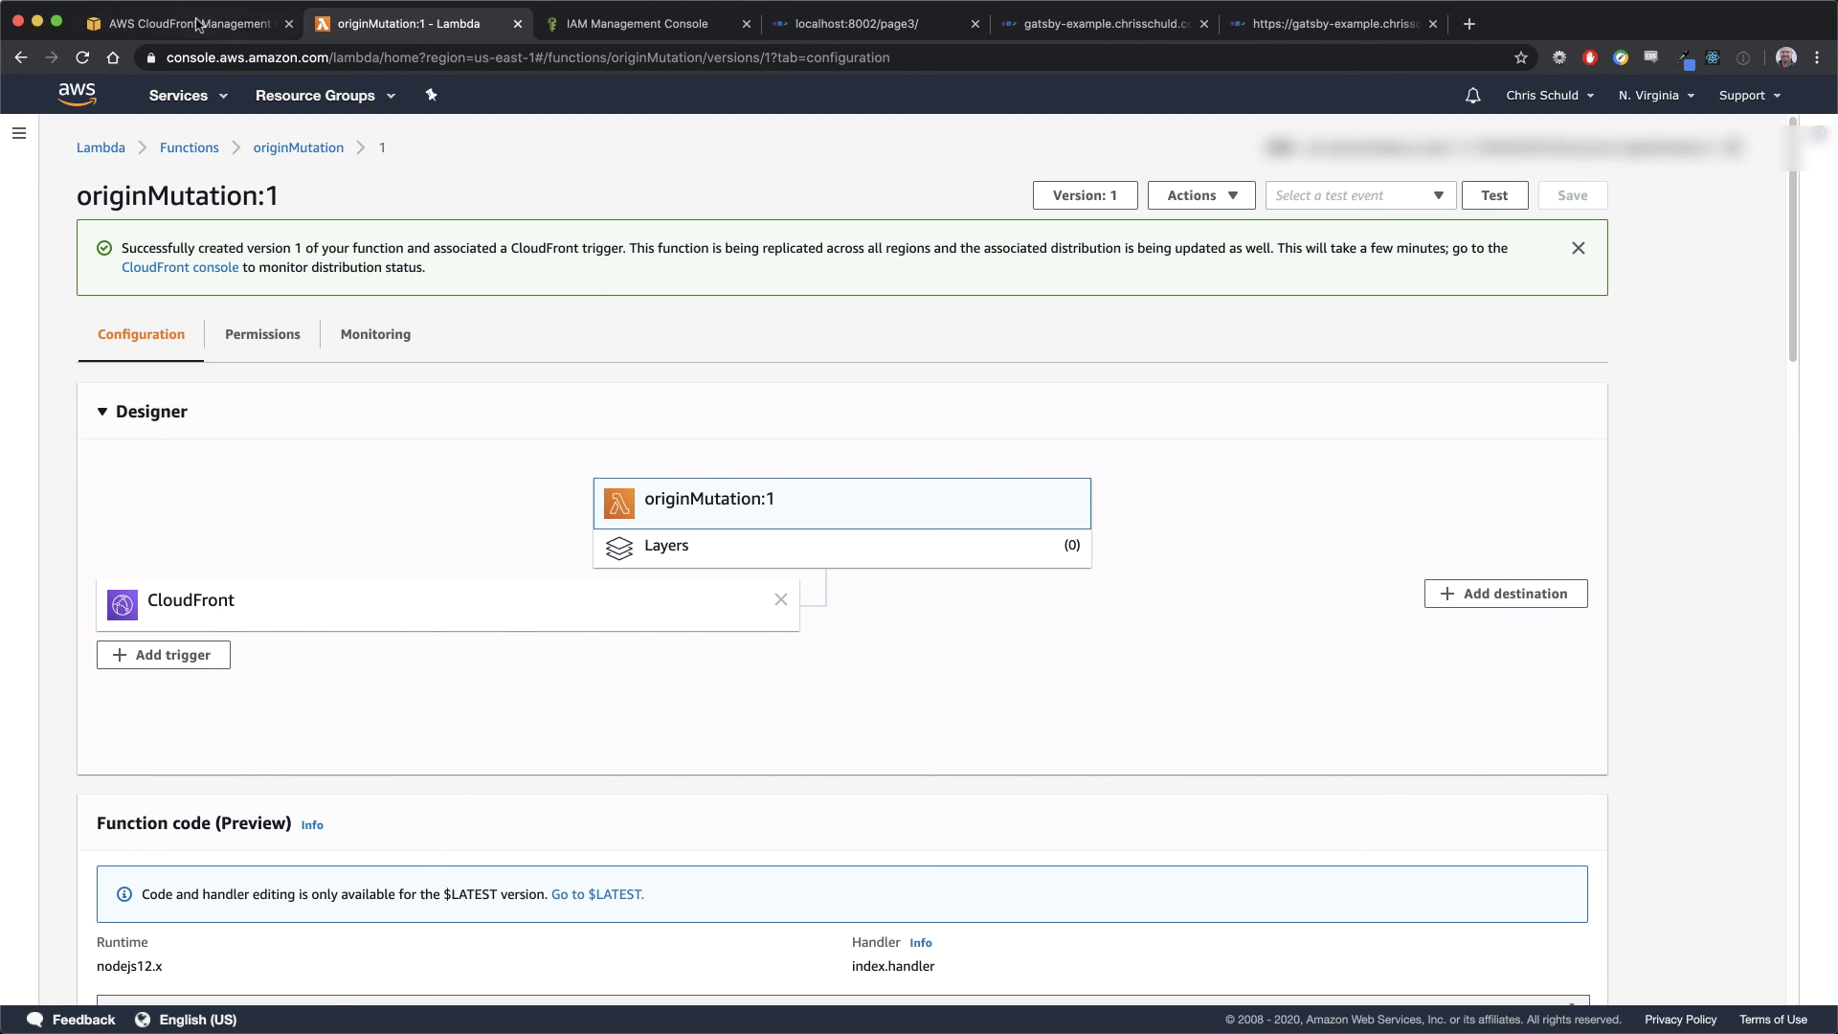
Return to the CloudFront distributions list and refresh it to check the gatsby-example distribution's deployment status
click(198, 25)
click(280, 137)
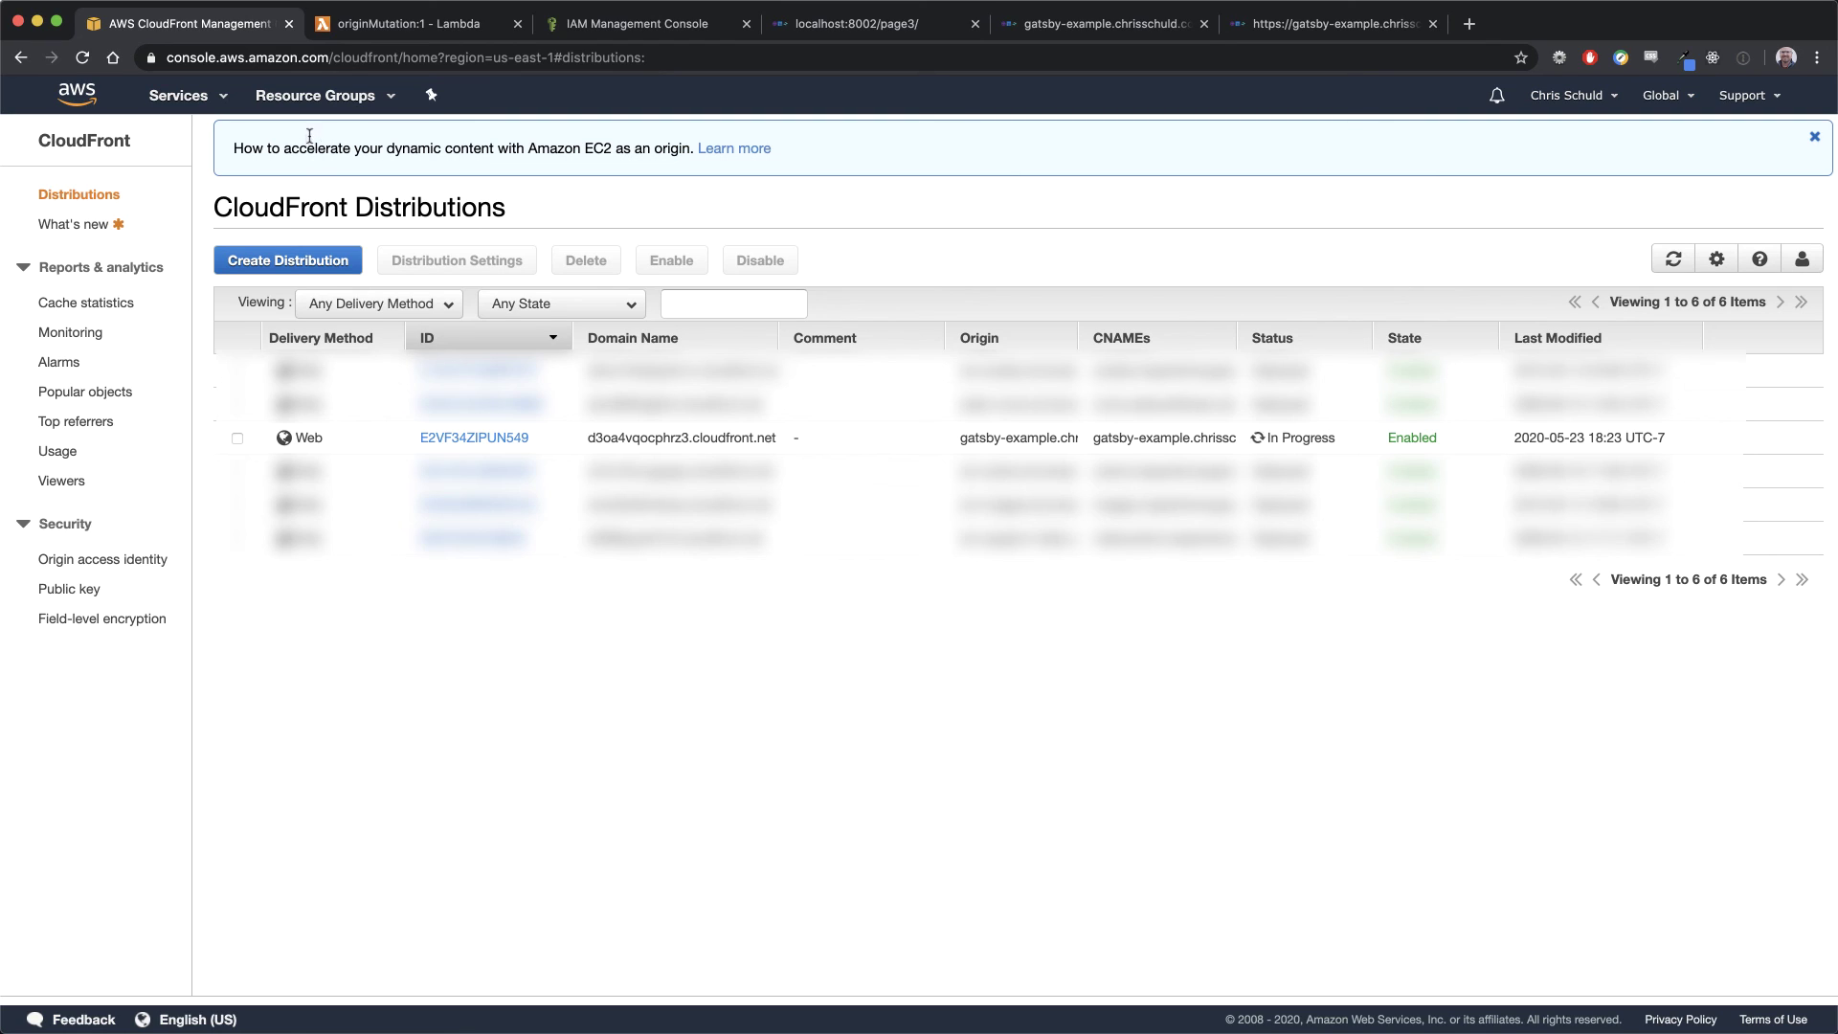
click(1673, 259)
Reload the live site's /page2 address, and visit Home, Page 2, Page 3 and Home again to test the URI rewriting
click(1329, 27)
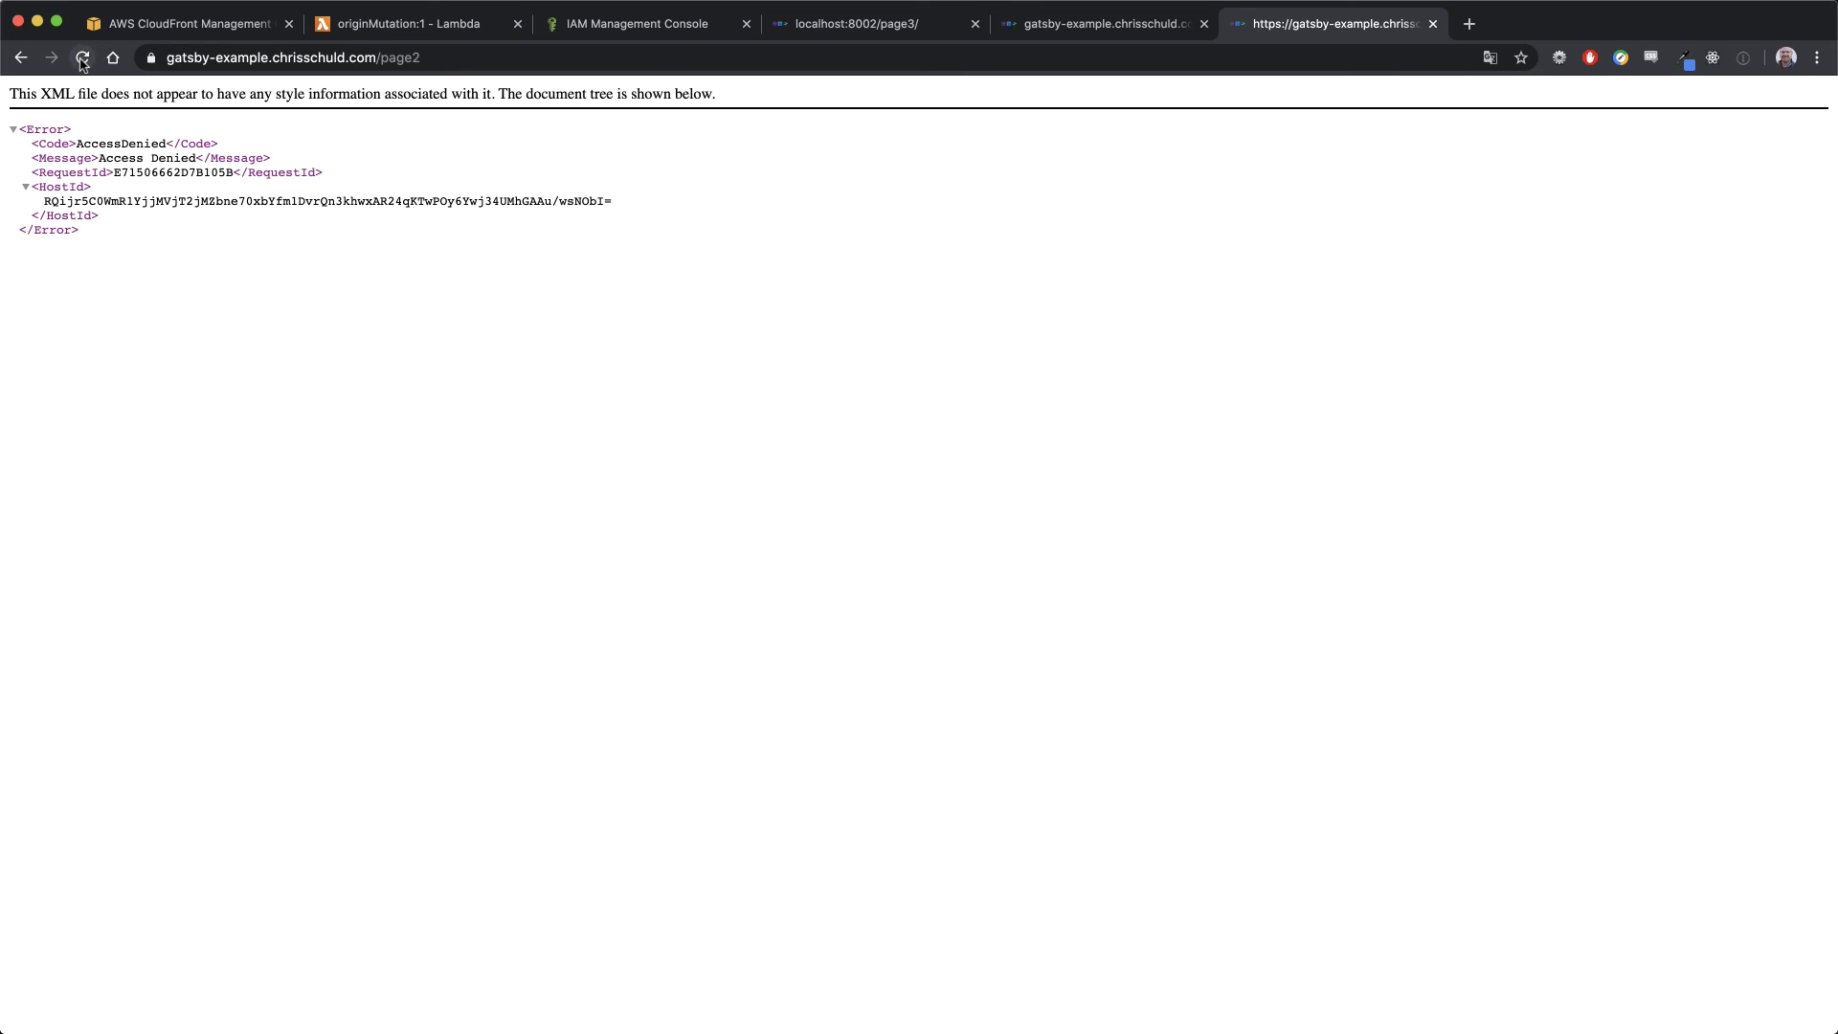
click(82, 58)
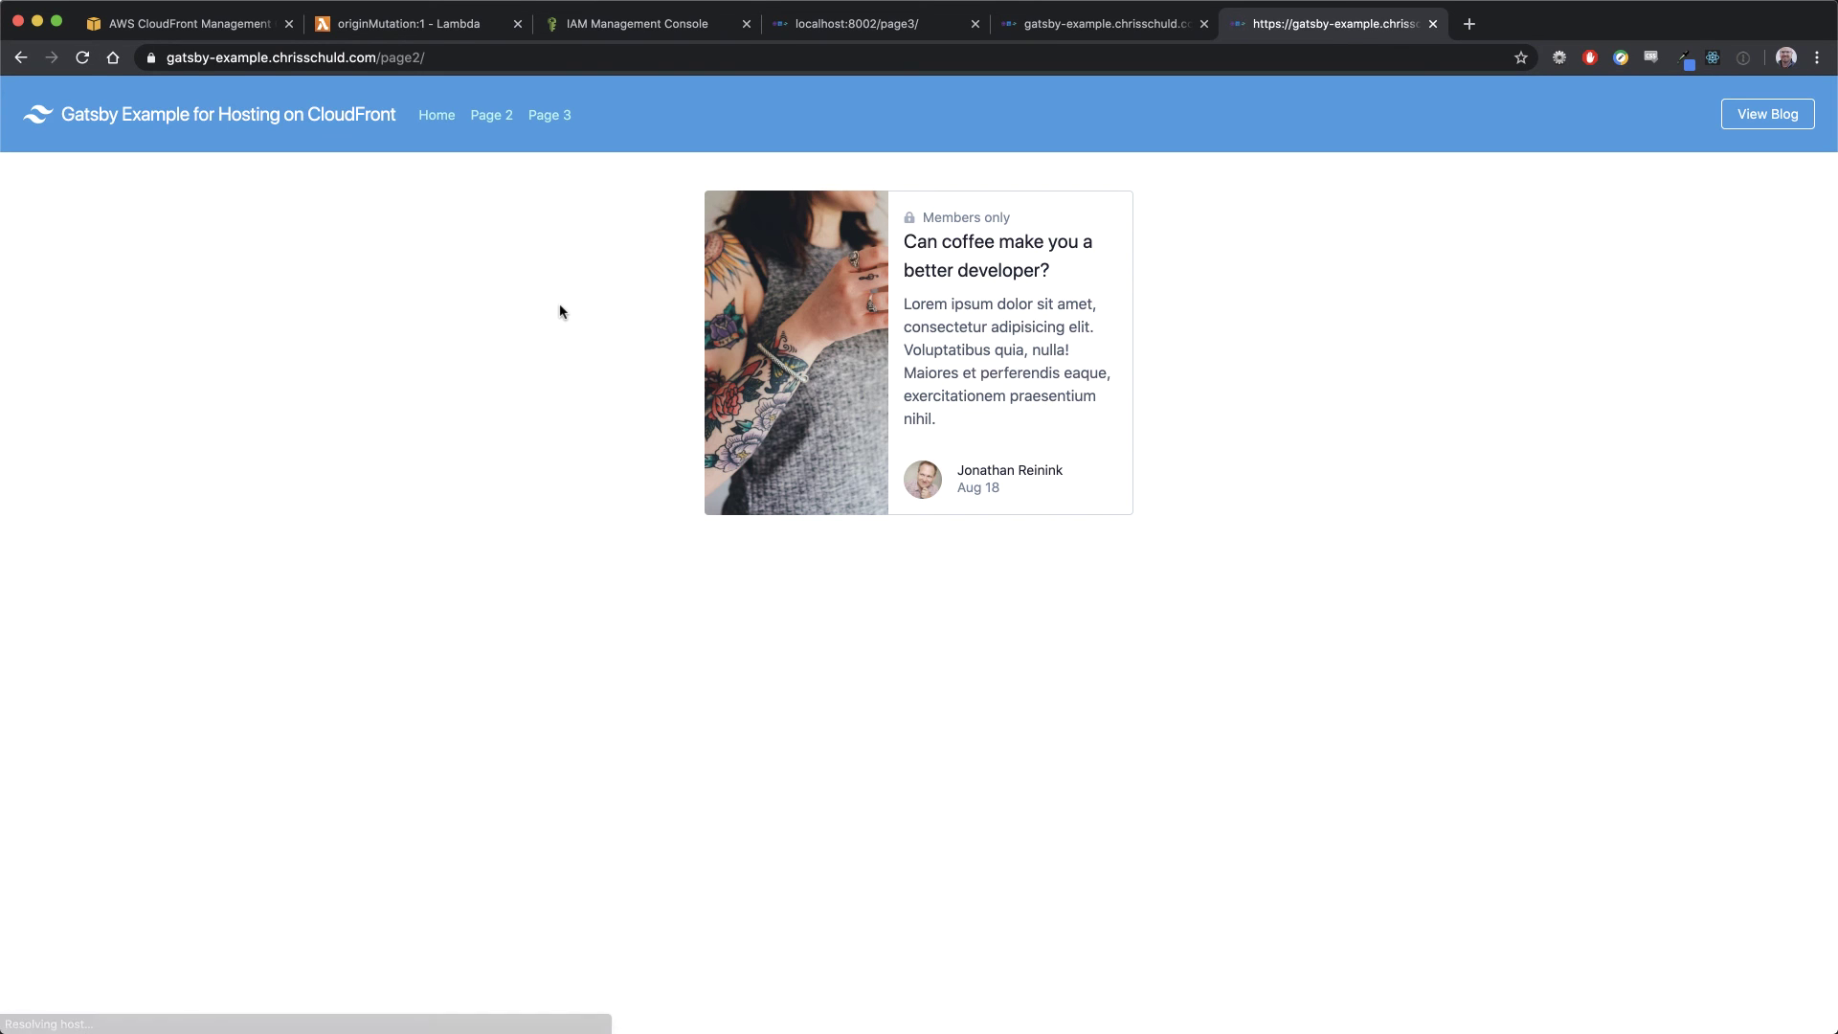
click(443, 119)
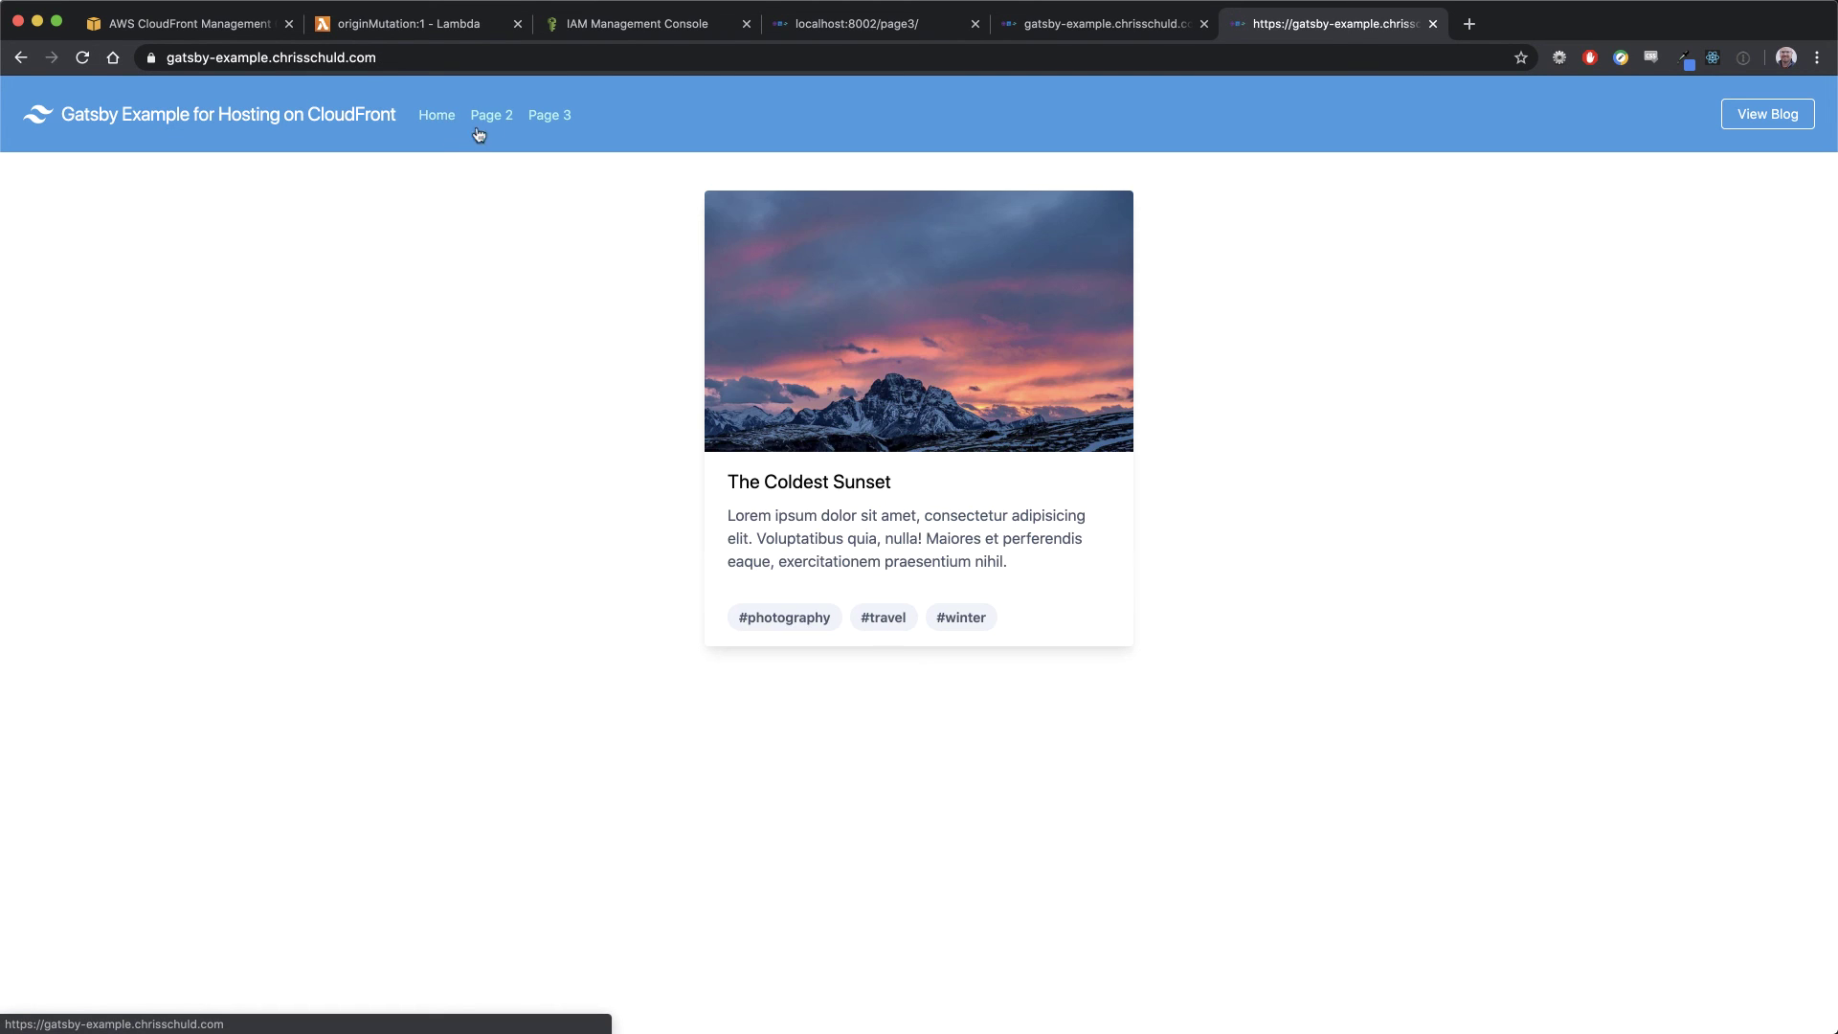
click(479, 130)
click(546, 117)
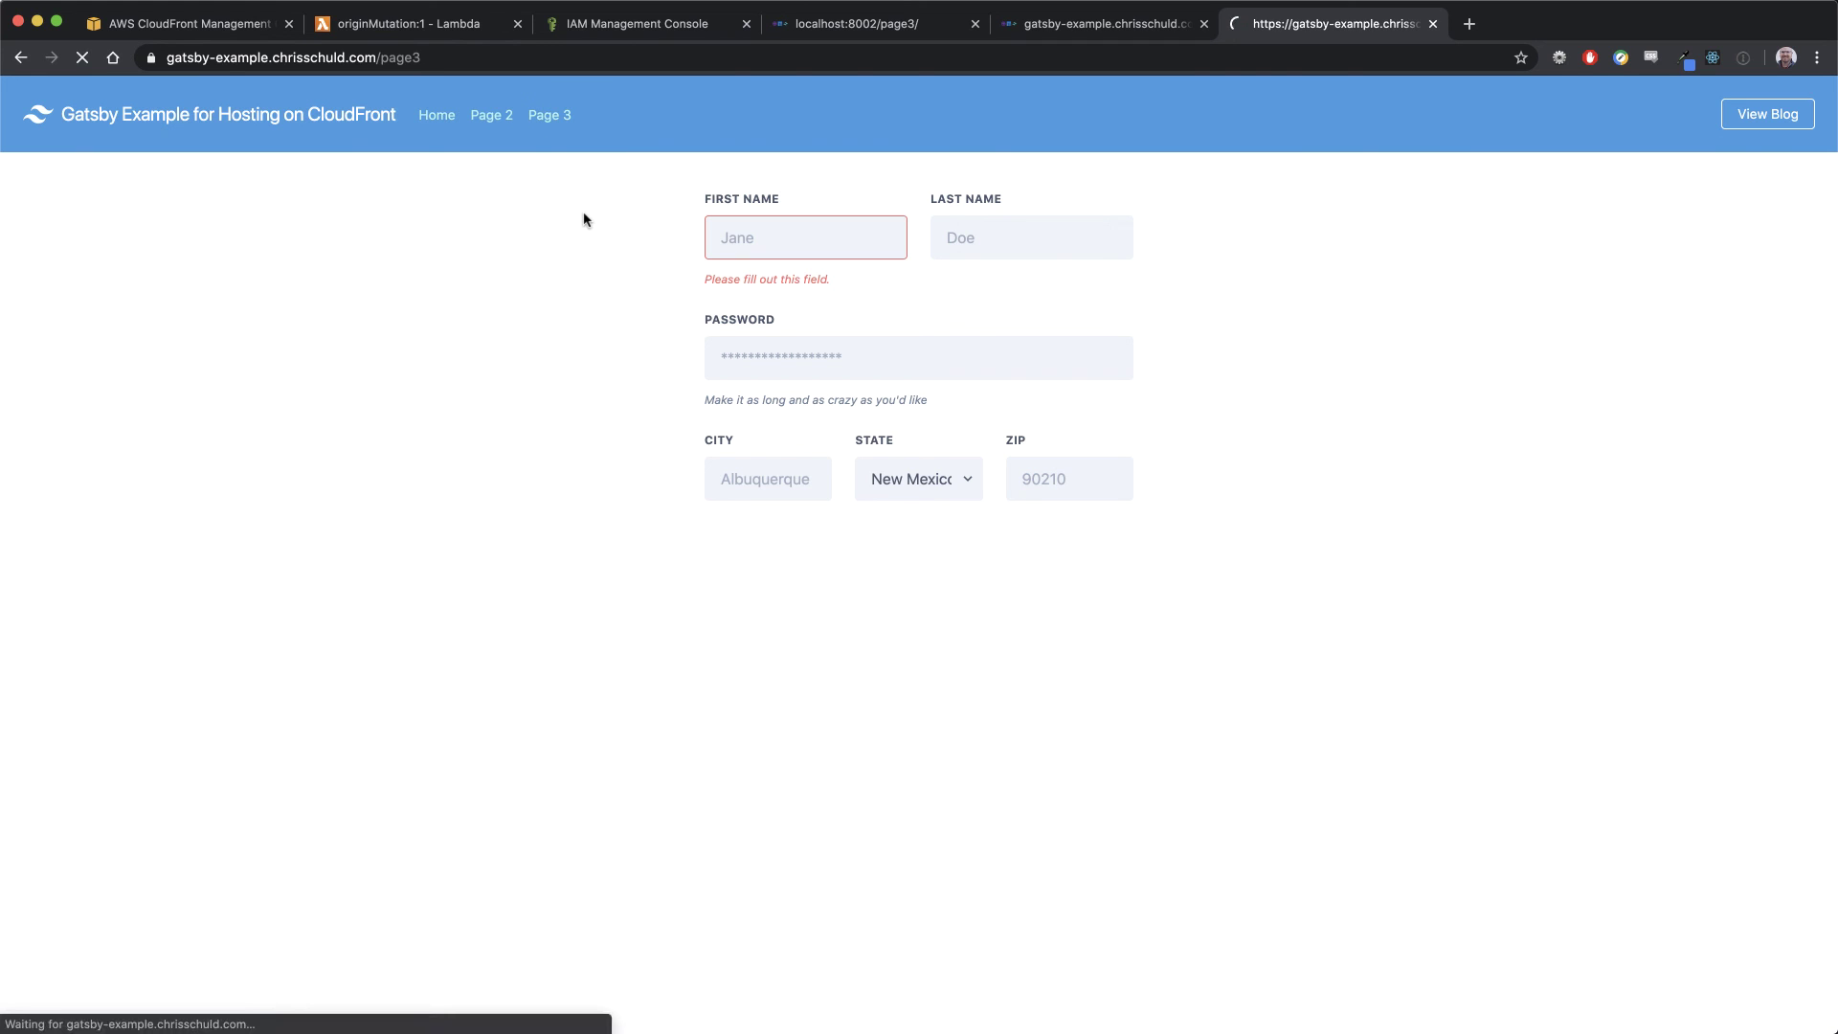
click(438, 115)
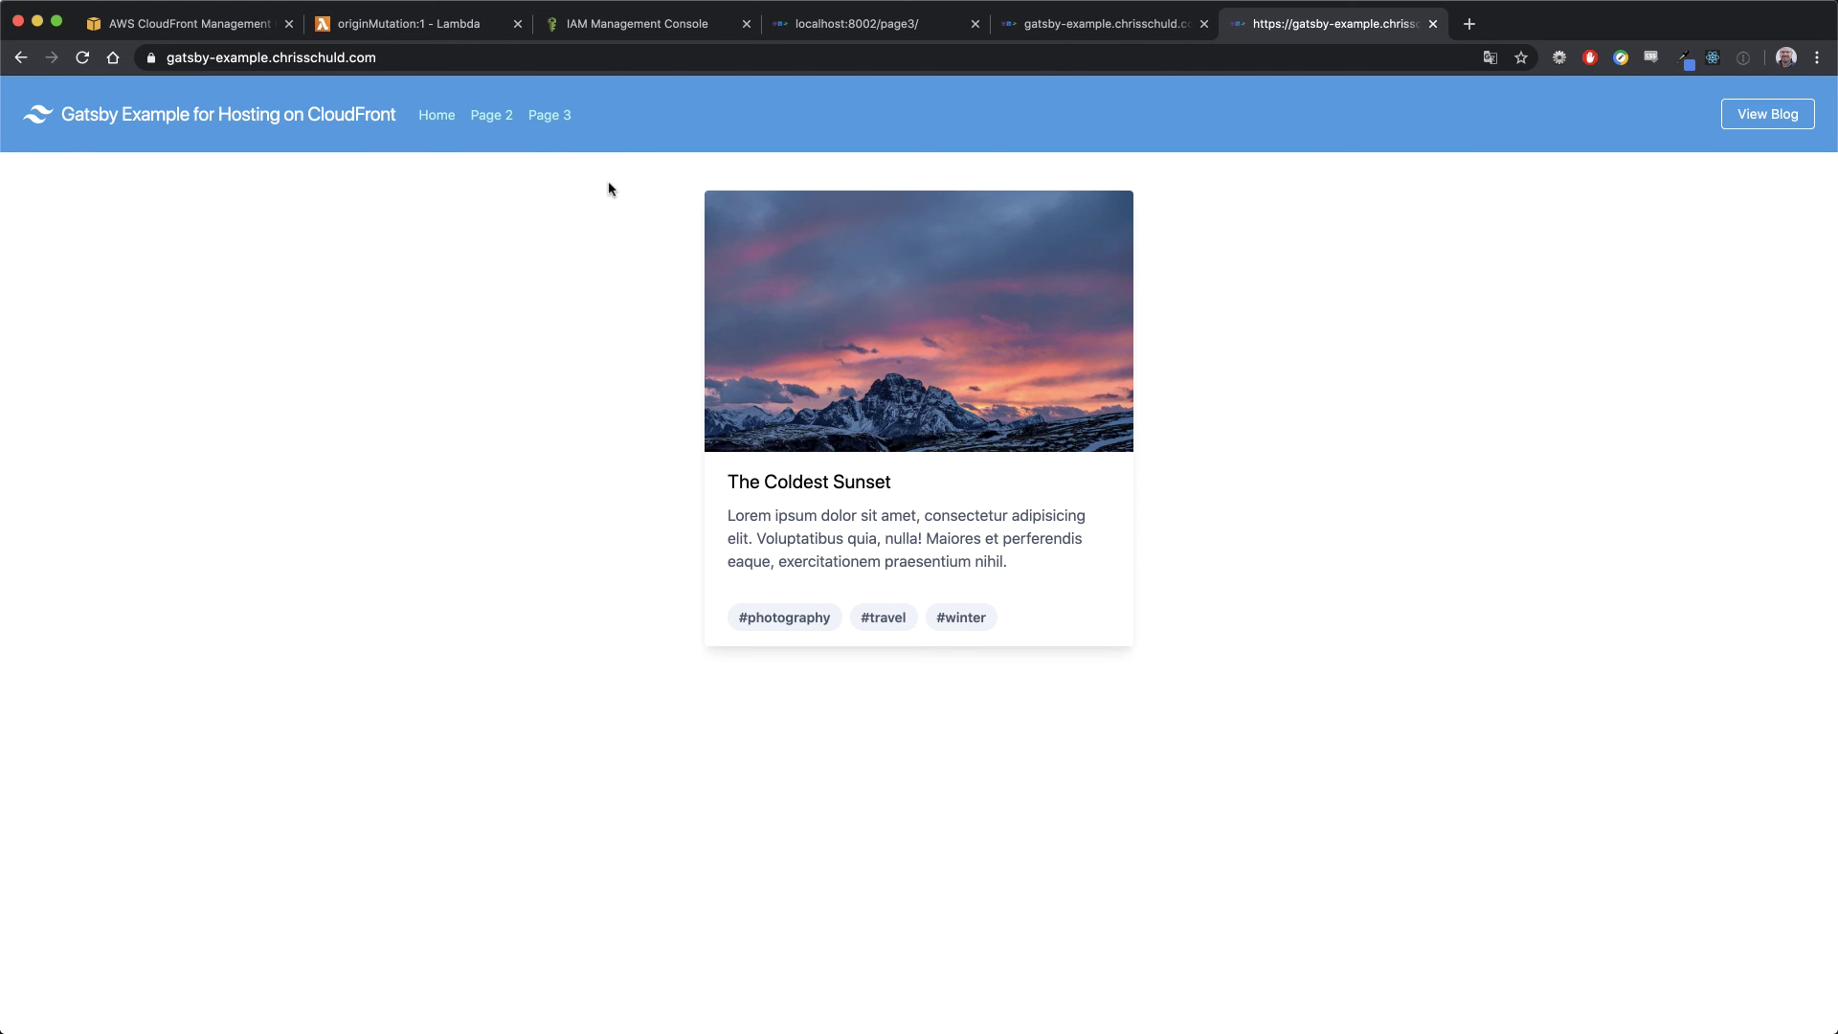